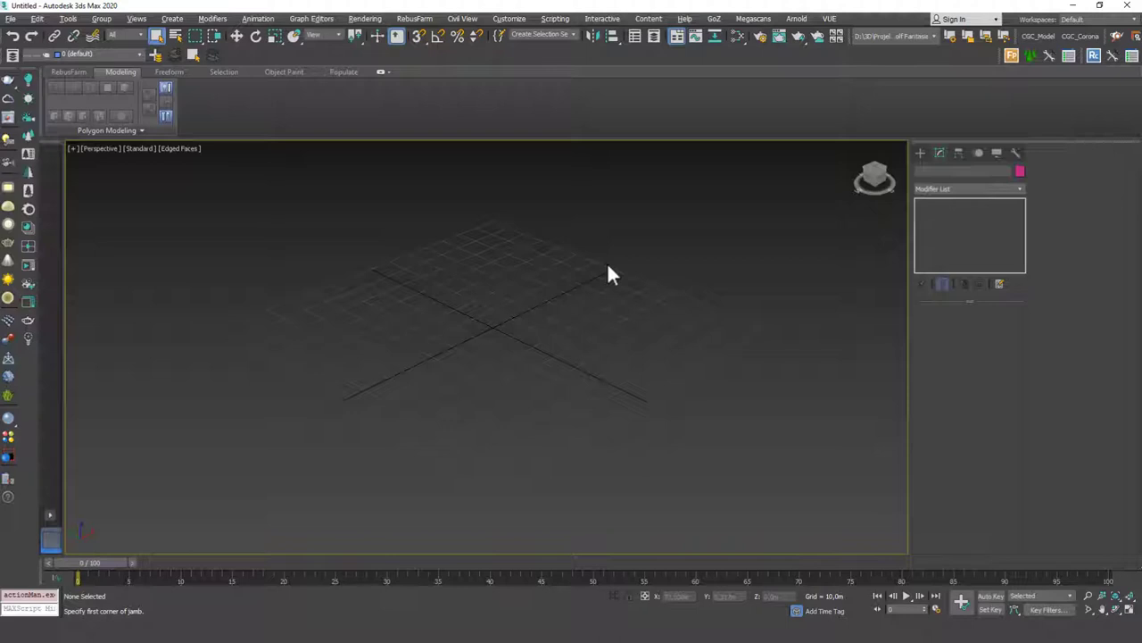
Create an awning window on the grid, about 76.6 m wide, 10.4 m deep and 65.4 m high
{"action": "left_click", "coordinate": [920, 154]}
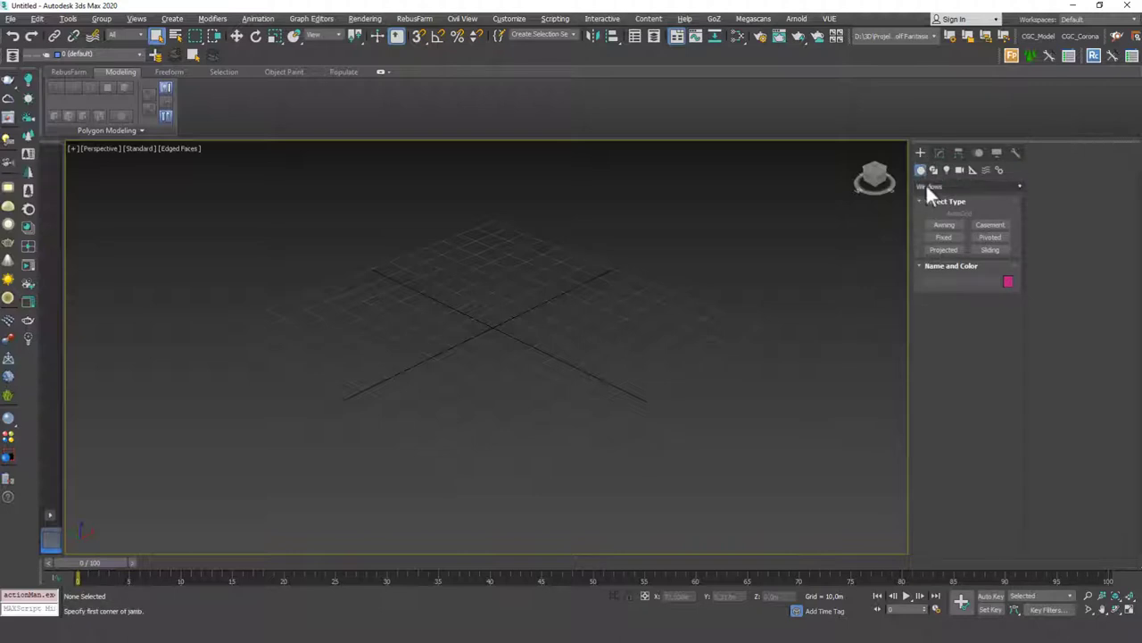
{"action": "left_click", "coordinate": [931, 186]}
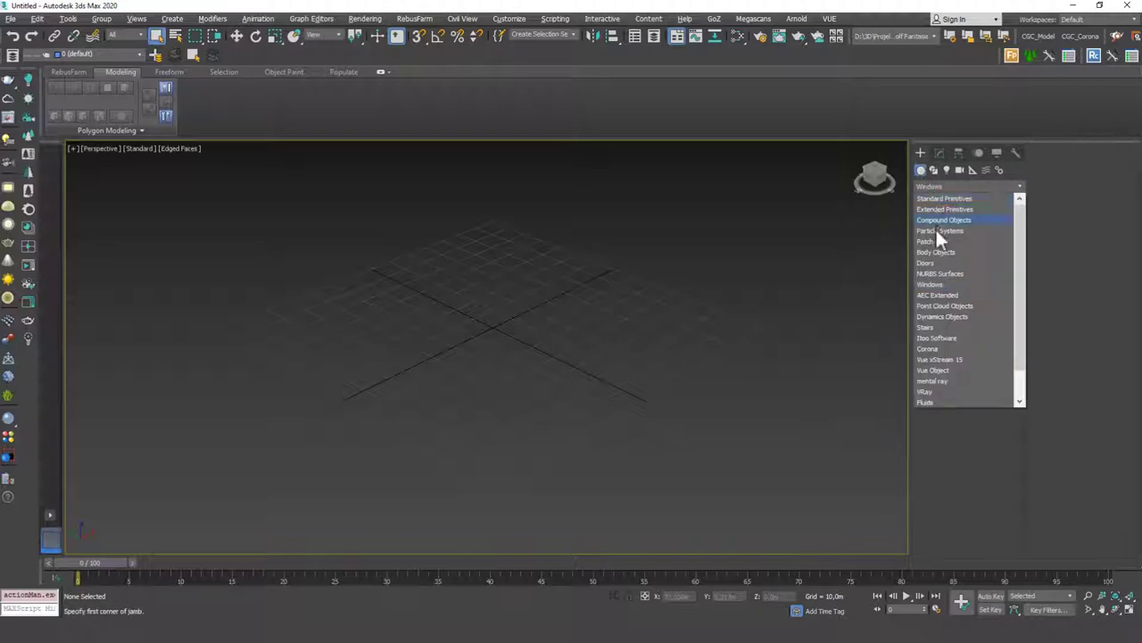
{"action": "left_click", "coordinate": [947, 286]}
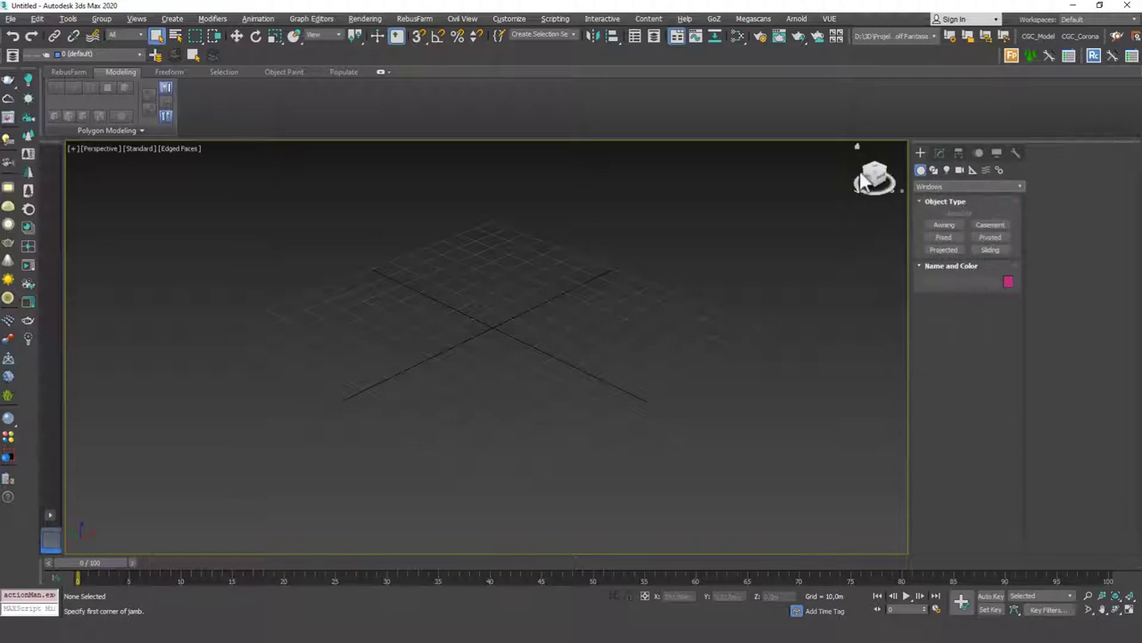
{"action": "left_click", "coordinate": [945, 224]}
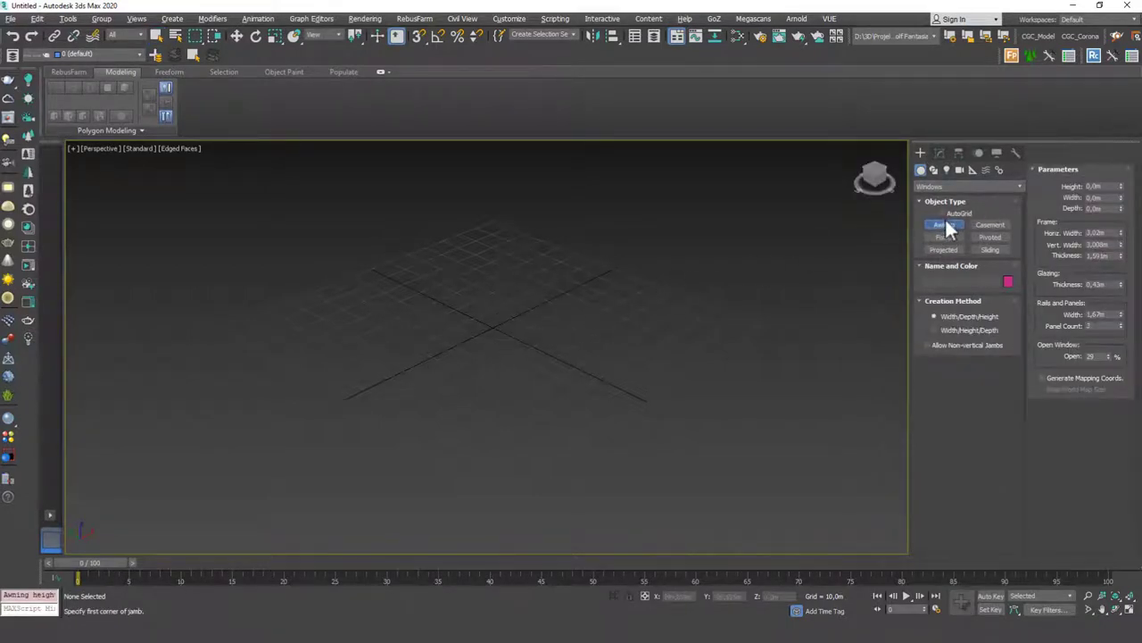
{"action": "left_click_drag", "start_coordinate": [566, 291], "coordinate": [421, 362]}
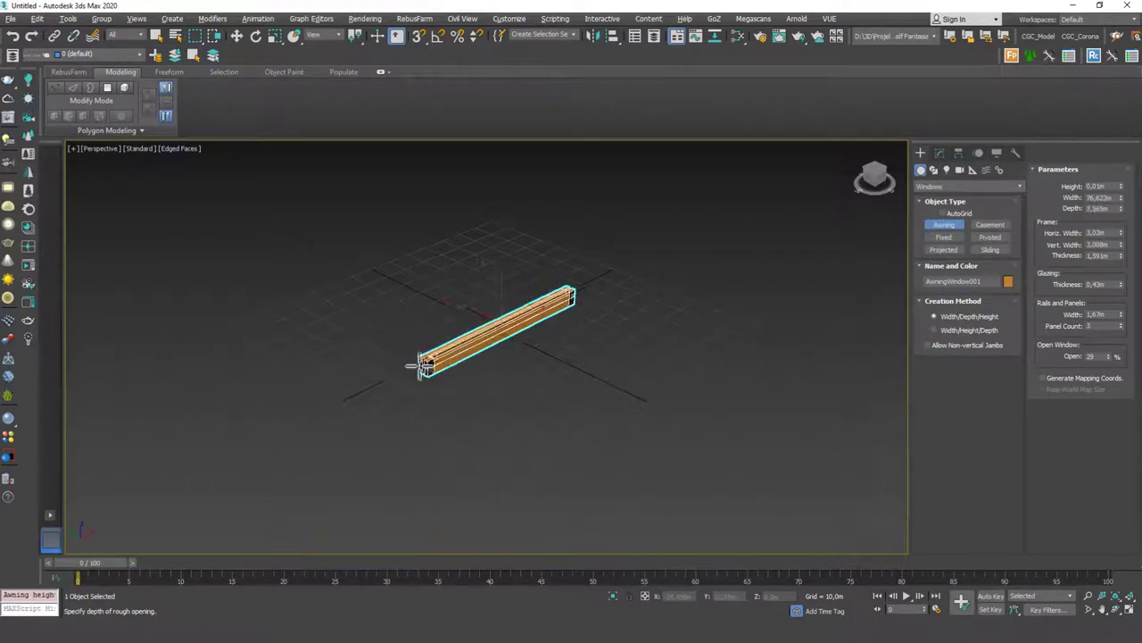
{"action": "left_click", "coordinate": [399, 353]}
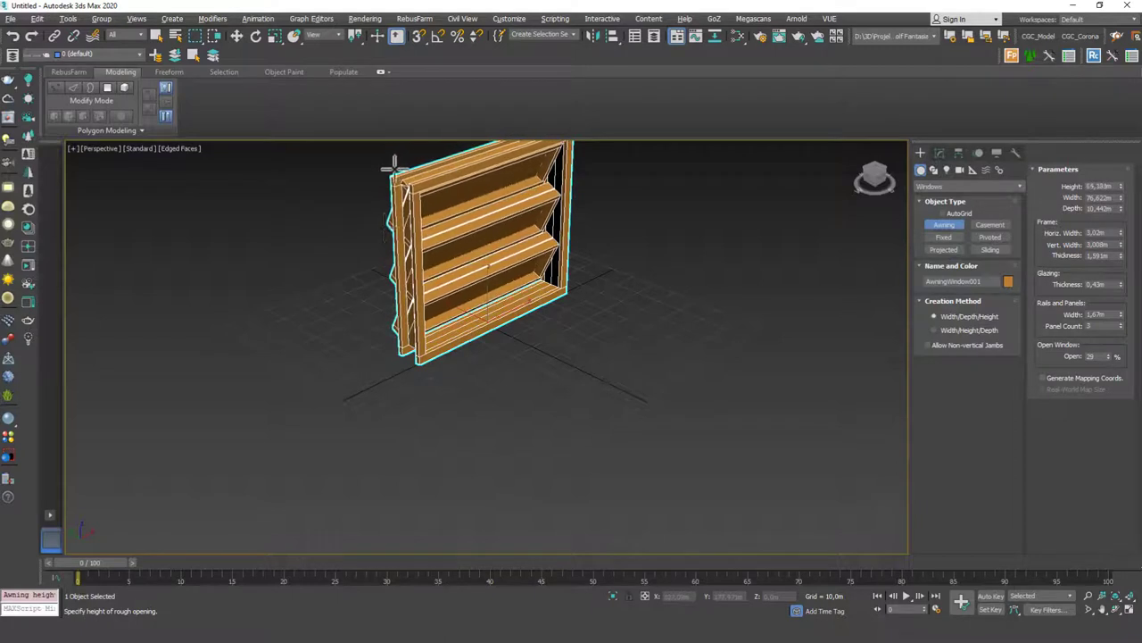
{"action": "left_click", "coordinate": [392, 166]}
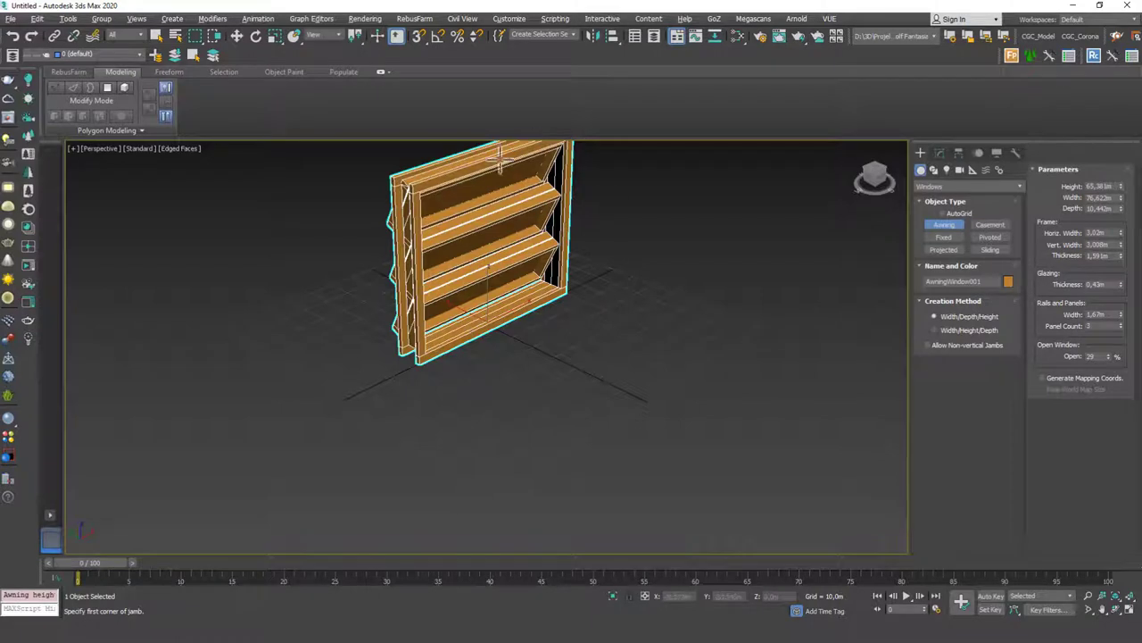
{"action": "middle_click_drag", "start_coordinate": [513, 263], "coordinate": [510, 335], "text": "alt"}
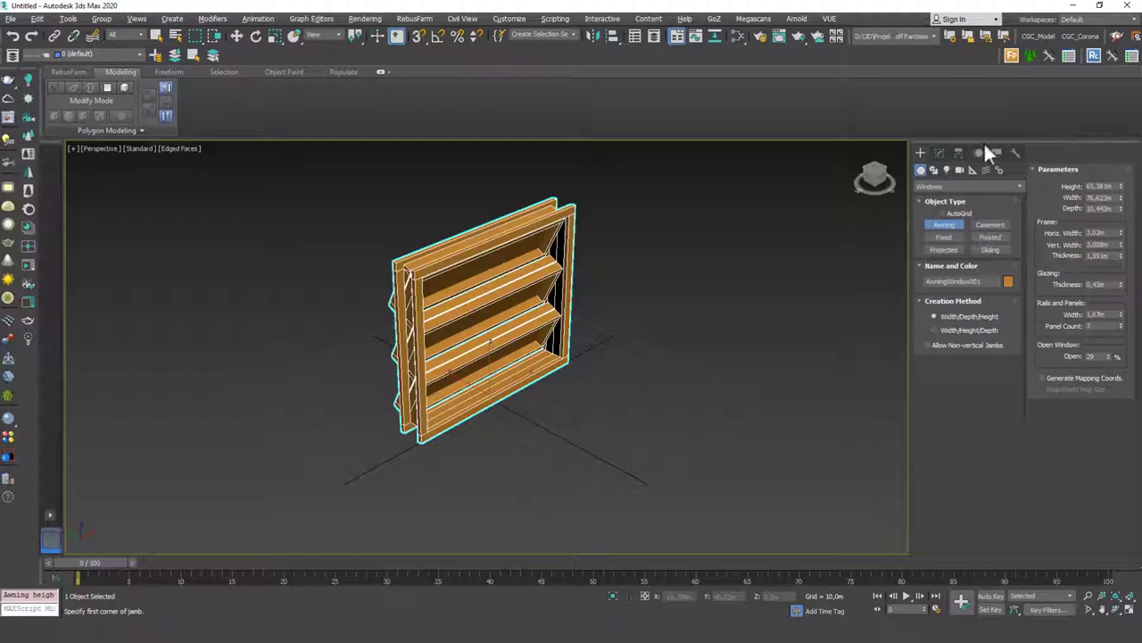
Resize the awning window to about 73.9 m high, 84.3 m wide and 7.8 m deep, with frame widths of about 3.75 m horizontal and 4.55 m vertical
{"action": "left_click", "coordinate": [939, 152]}
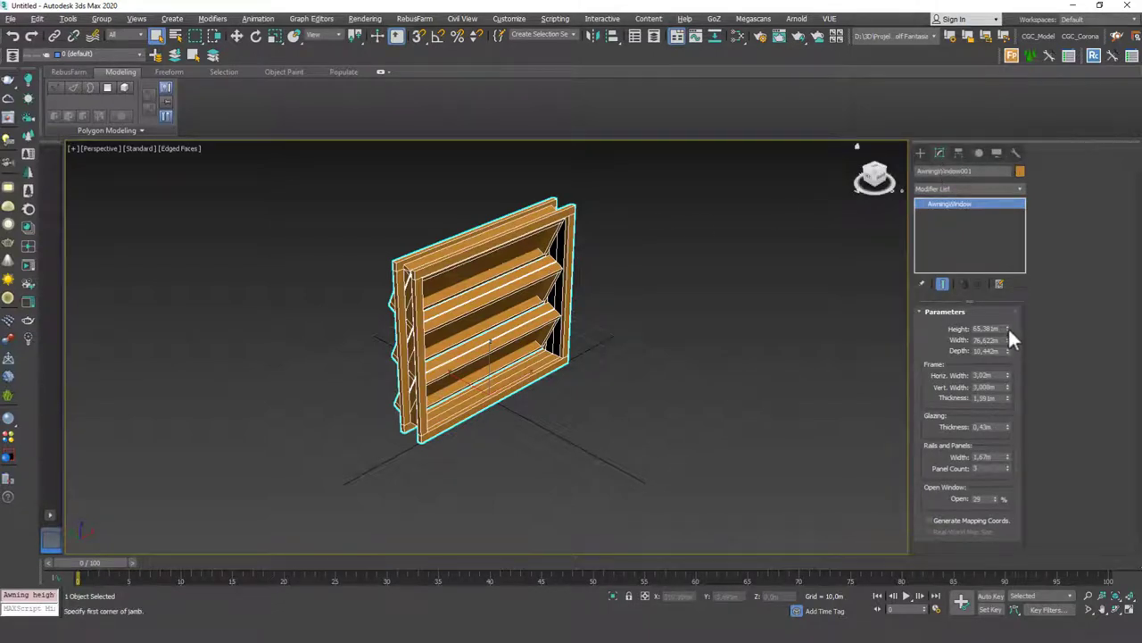
{"action": "left_click_drag", "start_coordinate": [1008, 329], "coordinate": [1006, 366]}
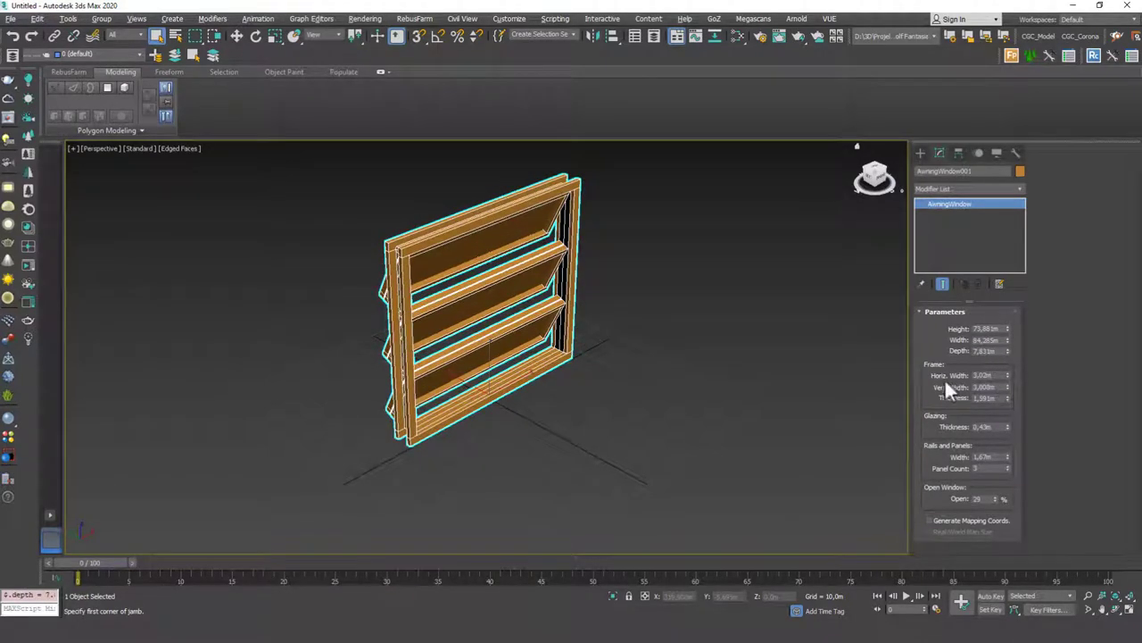
{"action": "left_click_drag", "start_coordinate": [1008, 373], "coordinate": [1005, 134]}
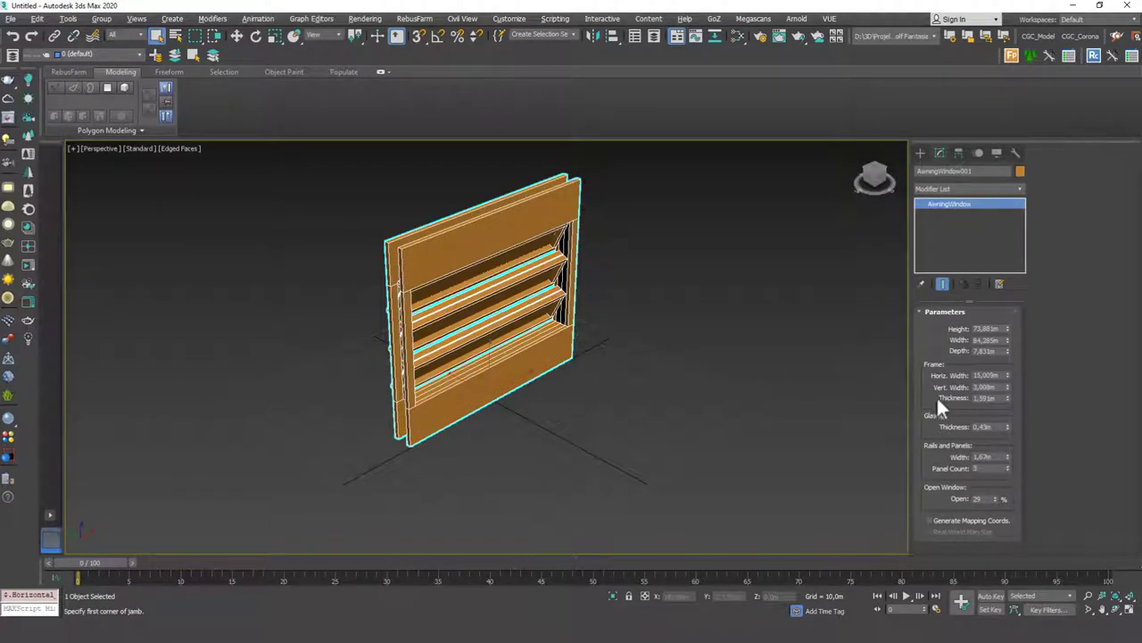
{"action": "left_click_drag", "start_coordinate": [1005, 376], "coordinate": [1000, 287]}
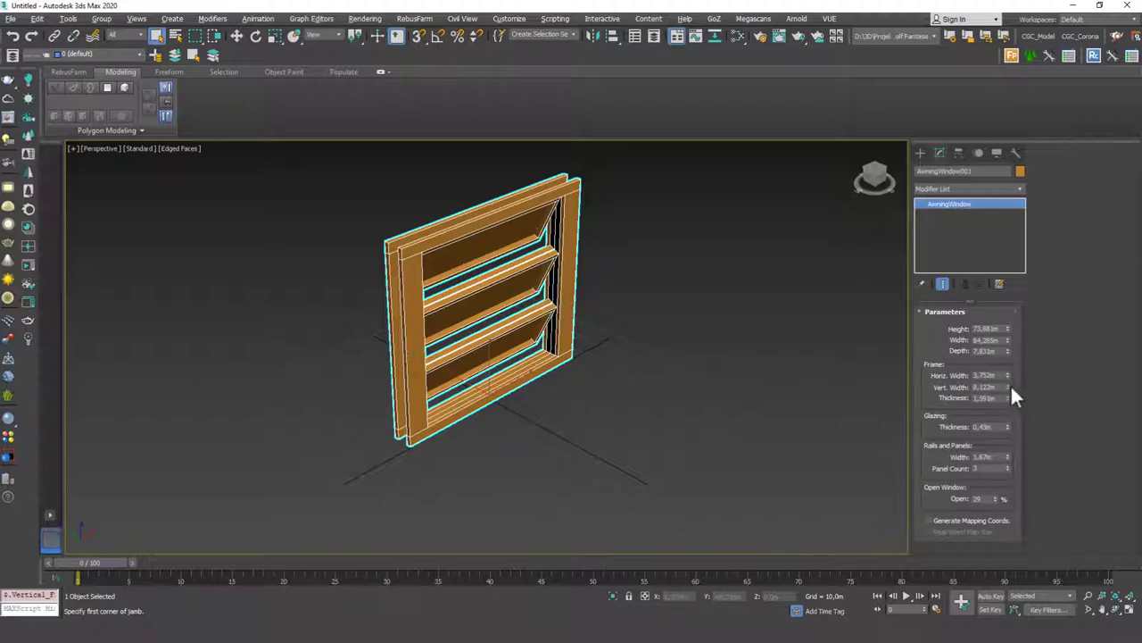
{"action": "left_click_drag", "start_coordinate": [1009, 389], "coordinate": [1002, 361]}
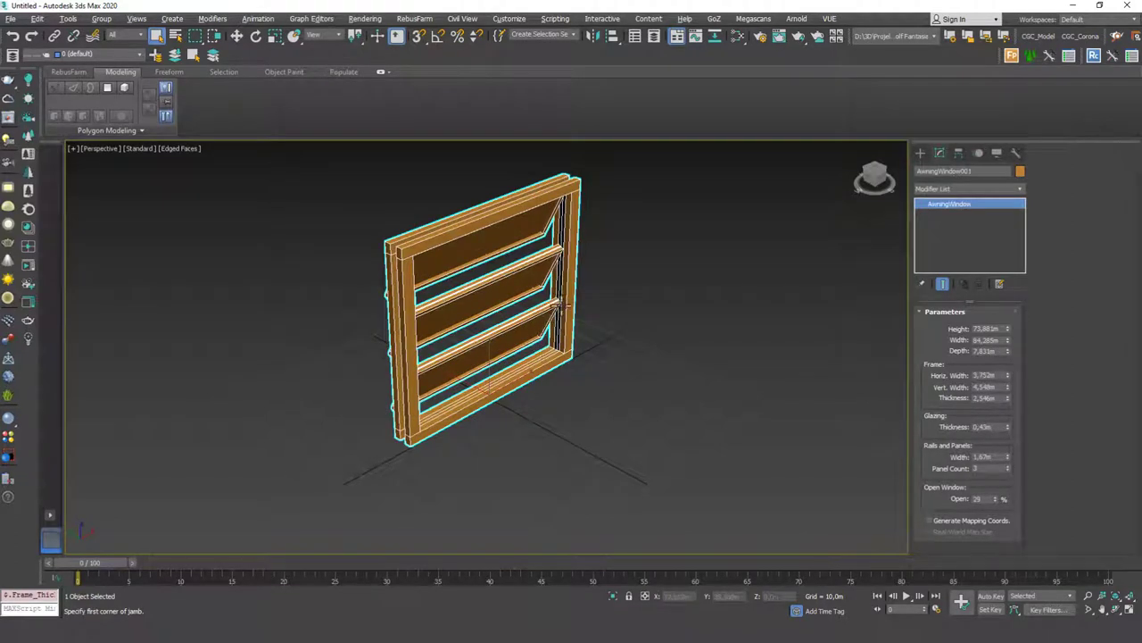
Set the awning window's frame thickness to about 2.8 m and its glazing thickness to 0.52 m
{"action": "scroll", "coordinate": [561, 299], "scroll_direction": "up", "scroll_amount": 6}
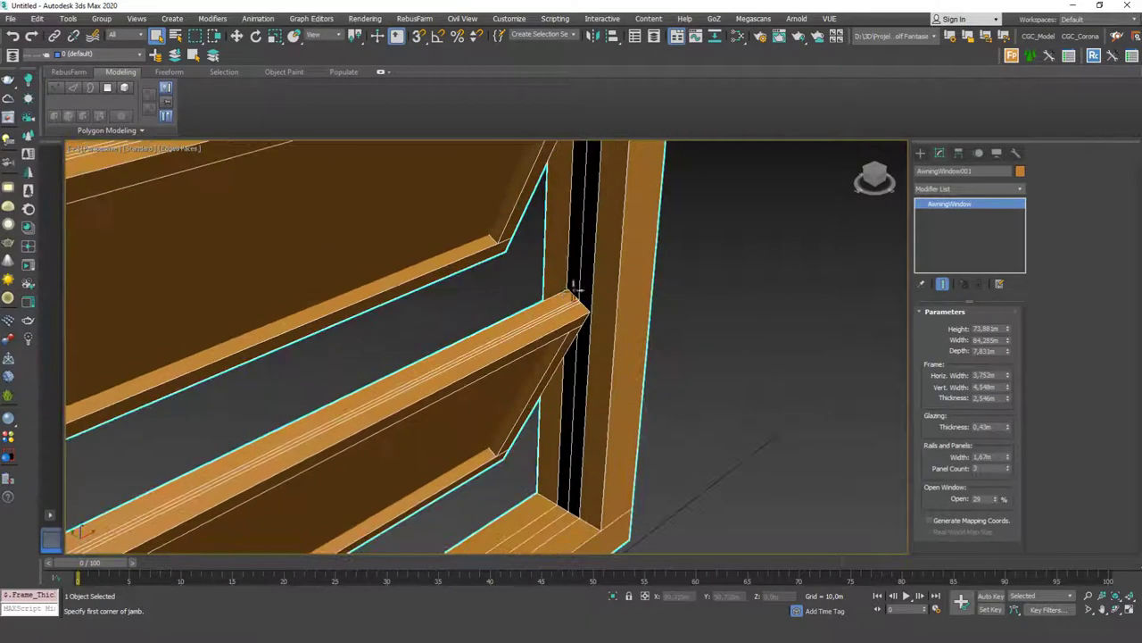
{"action": "left_click_drag", "start_coordinate": [1008, 397], "coordinate": [1005, 393]}
{"action": "scroll", "coordinate": [665, 340], "scroll_direction": "down", "scroll_amount": 3}
{"action": "middle_click_drag", "start_coordinate": [665, 343], "coordinate": [669, 311]}
{"action": "scroll", "coordinate": [669, 311], "scroll_direction": "down", "scroll_amount": 2}
{"action": "left_click_drag", "start_coordinate": [1006, 427], "coordinate": [1008, 419]}
{"action": "scroll", "coordinate": [585, 332], "scroll_direction": "up", "scroll_amount": 2}
{"action": "scroll", "coordinate": [581, 335], "scroll_direction": "up", "scroll_amount": 1}
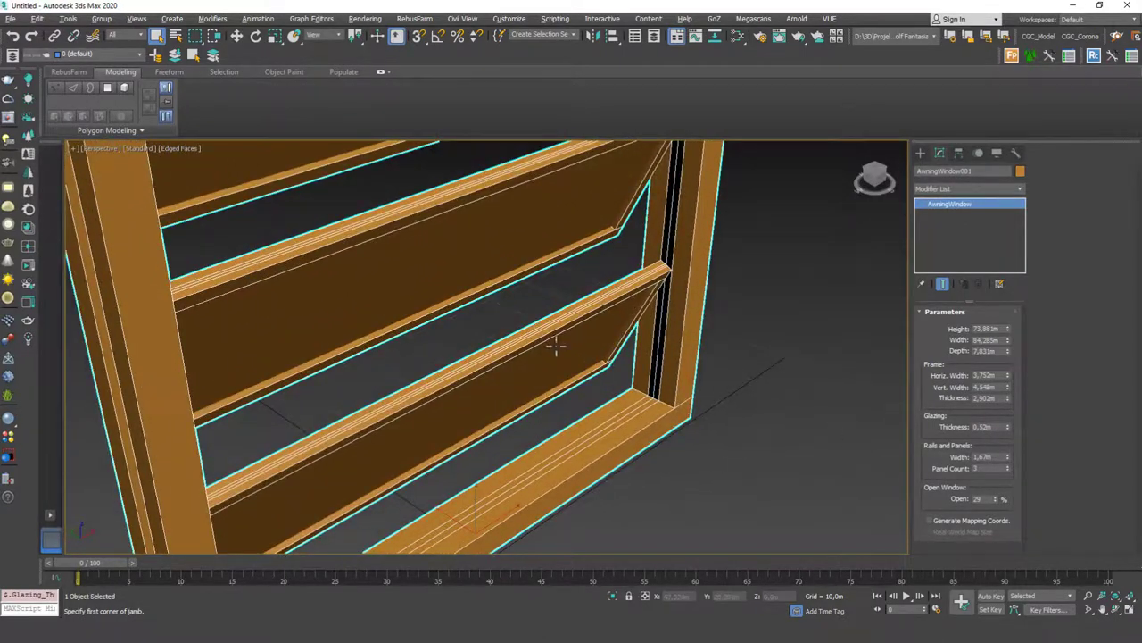
{"action": "middle_click_drag", "start_coordinate": [580, 362], "coordinate": [597, 392], "text": "alt"}
{"action": "mouse_move", "coordinate": [597, 393]}
{"action": "middle_mouse_down"}
{"action": "mouse_move", "coordinate": [598, 347]}
{"action": "mouse_move", "coordinate": [595, 382]}
{"action": "middle_mouse_up"}
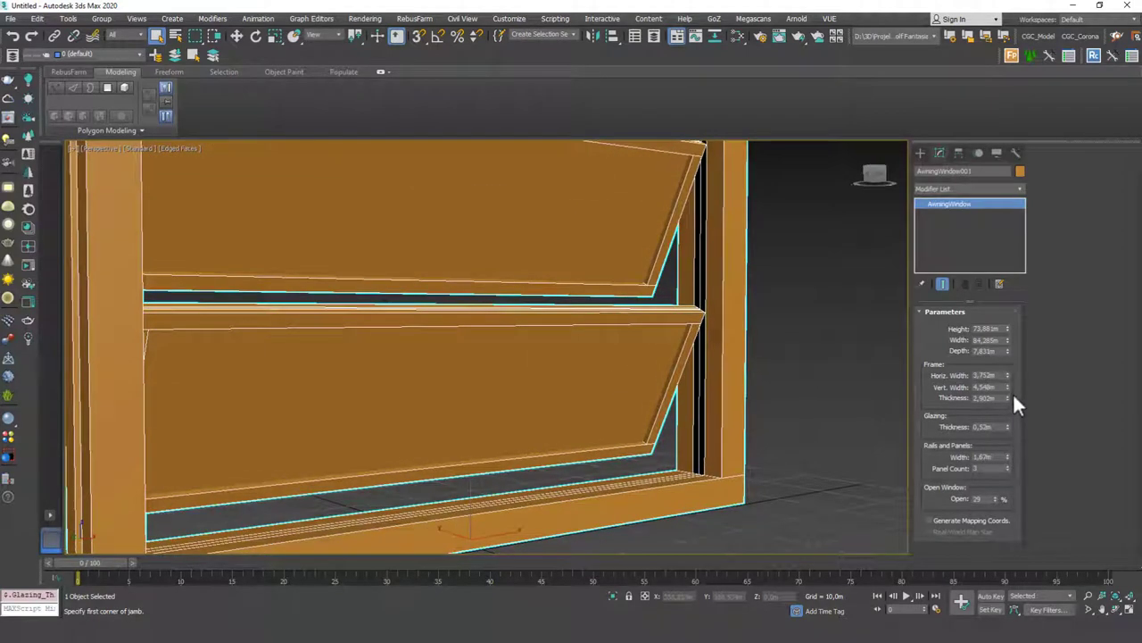
{"action": "left_click_drag", "start_coordinate": [1008, 398], "coordinate": [1007, 400]}
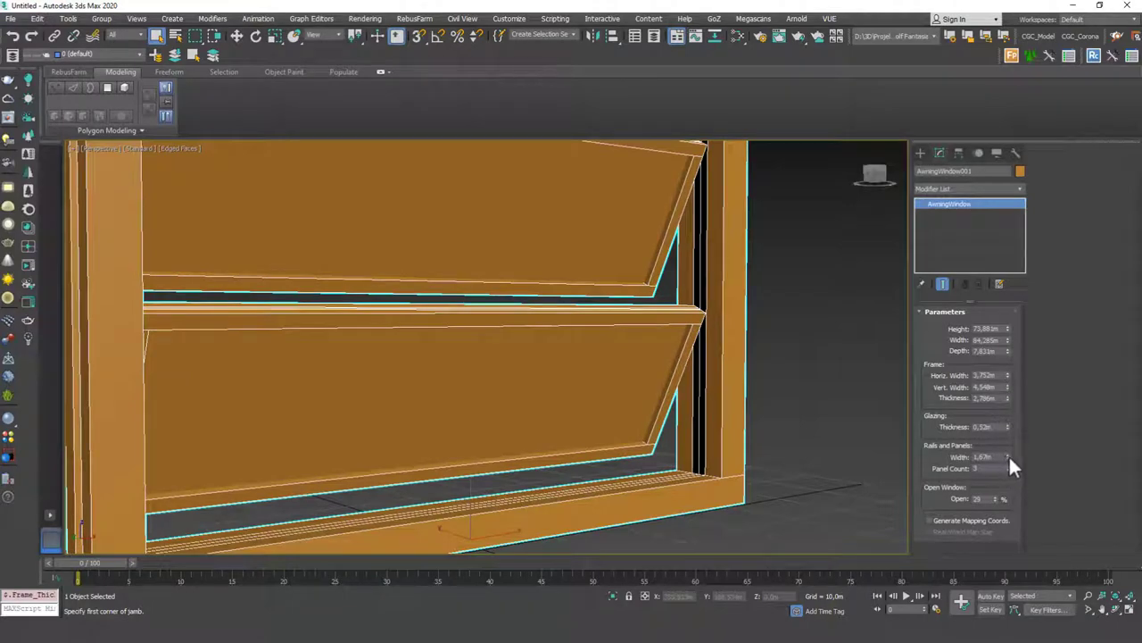
Set the awning window's rail width to about 2.88 m and reduce the panel count to 1
{"action": "left_click_drag", "start_coordinate": [1009, 456], "coordinate": [1008, 362]}
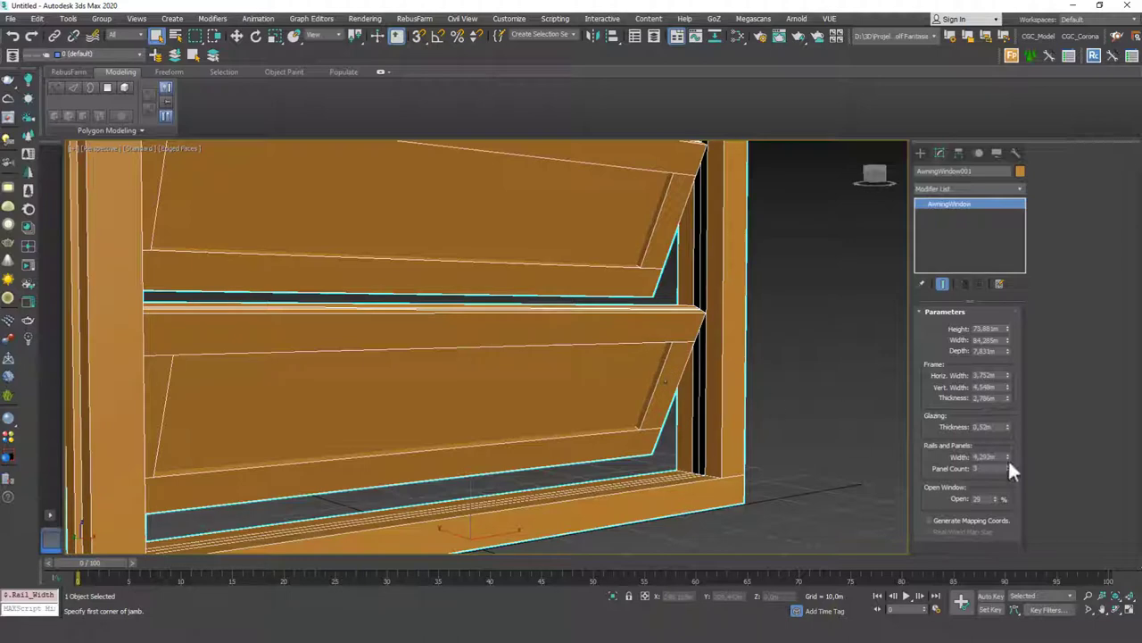
{"action": "left_click_drag", "start_coordinate": [1010, 460], "coordinate": [1015, 474]}
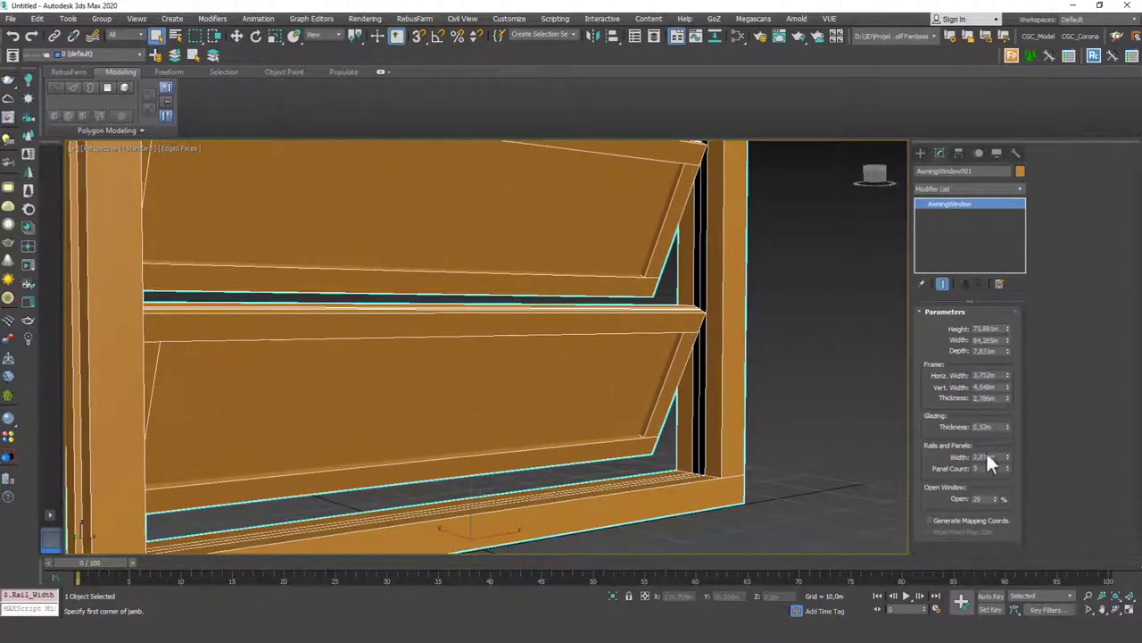
{"action": "key", "text": "z"}
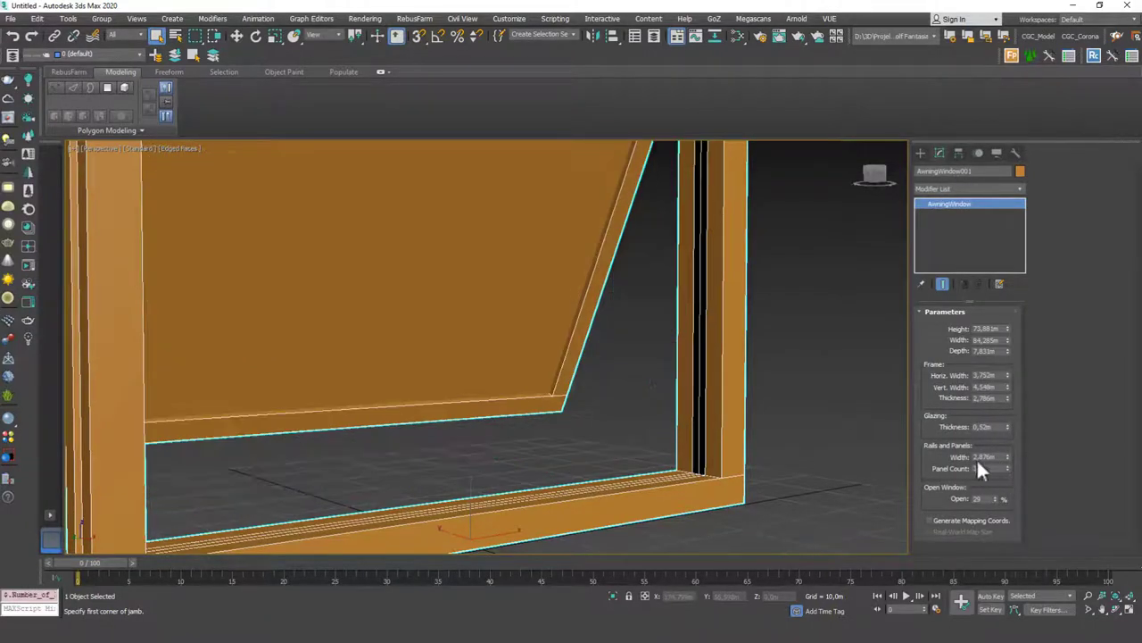
{"action": "middle_click_drag", "start_coordinate": [609, 357], "coordinate": [650, 260], "text": "alt"}
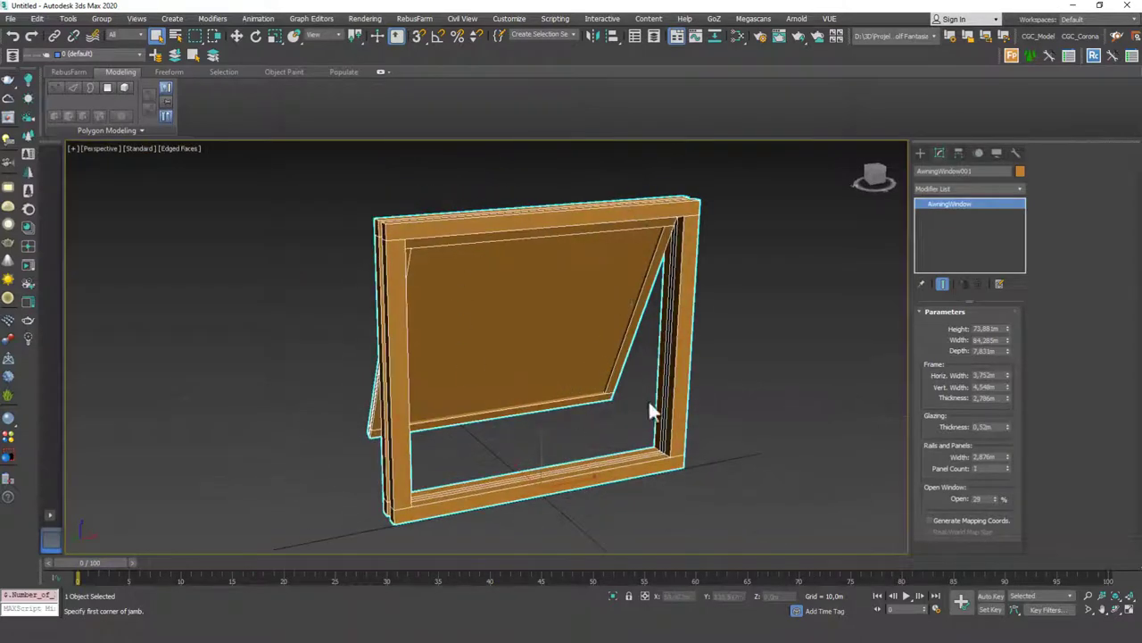
Close the awning window completely by setting its opening to 0 %
{"action": "right_click", "coordinate": [996, 499]}
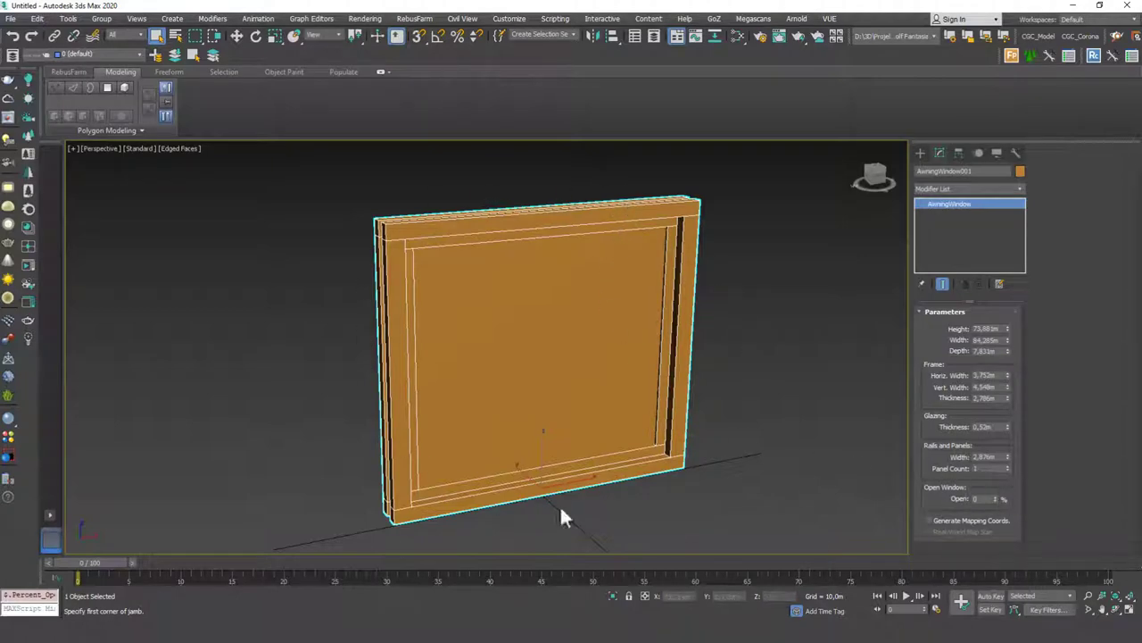
{"action": "middle_click_drag", "start_coordinate": [615, 324], "coordinate": [526, 349], "text": "alt"}
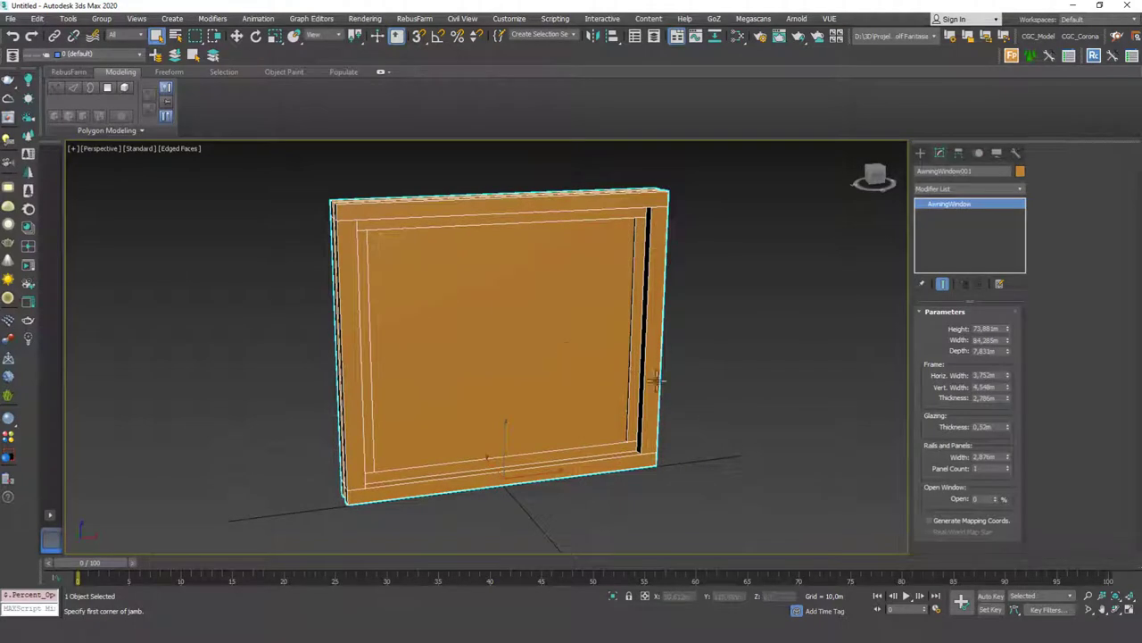
{"action": "middle_click_drag", "start_coordinate": [705, 413], "coordinate": [863, 384], "text": "alt"}
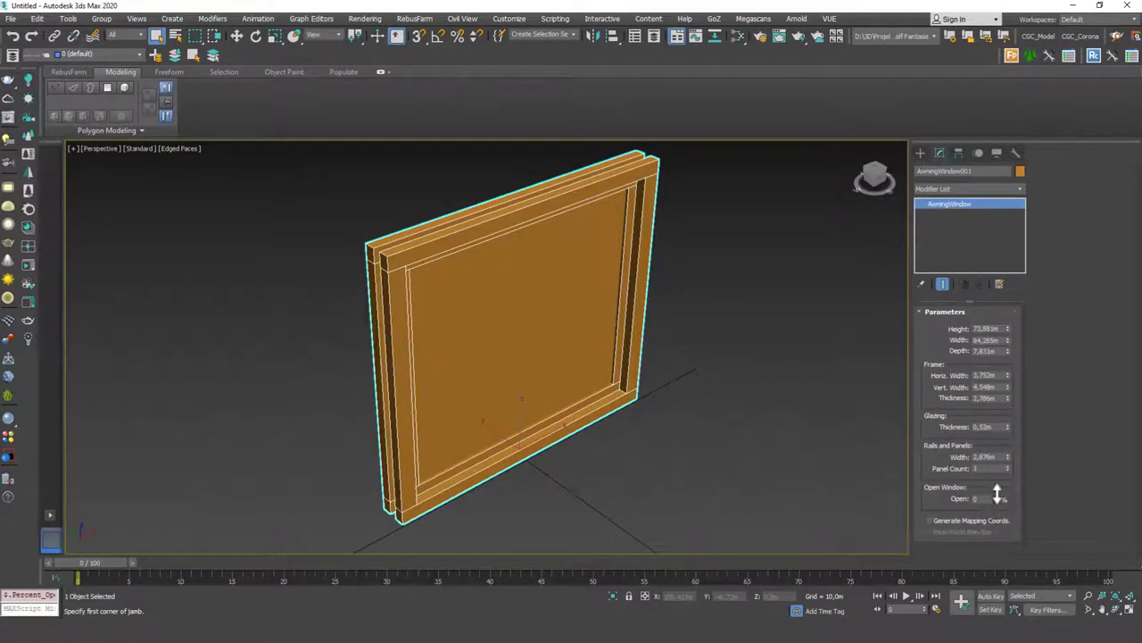
Open the awning window to 33 % and divide it into several panels, trying counts of 6 and 4
{"action": "left_click_drag", "start_coordinate": [996, 498], "coordinate": [1010, 465]}
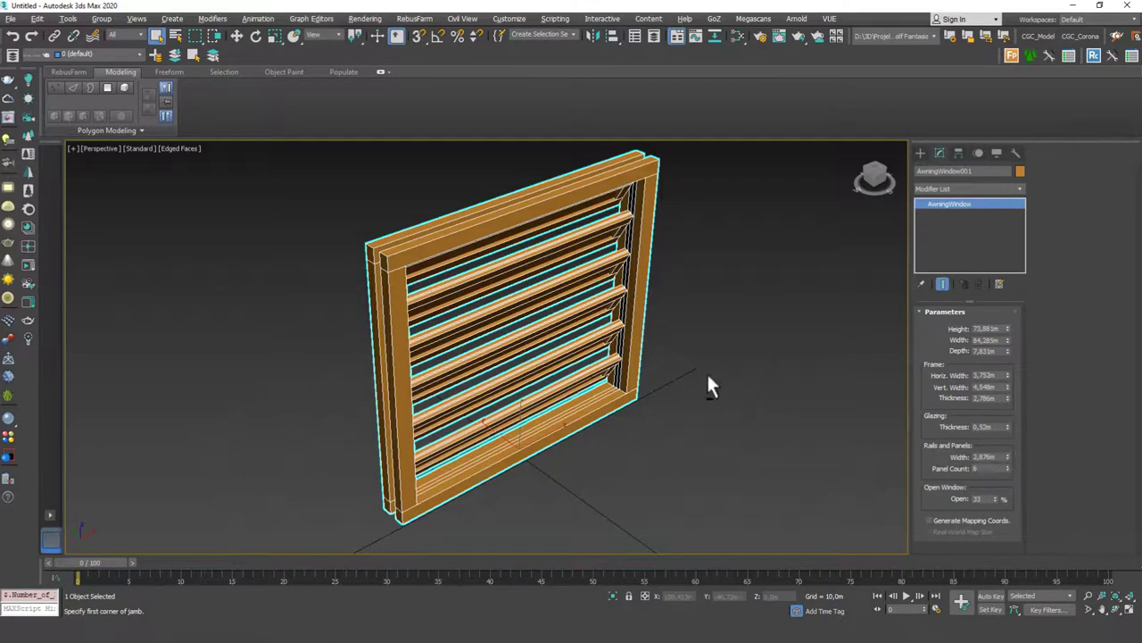
{"action": "middle_click_drag", "start_coordinate": [695, 361], "coordinate": [650, 336], "text": "alt"}
{"action": "left_click_drag", "start_coordinate": [1008, 464], "coordinate": [1010, 478]}
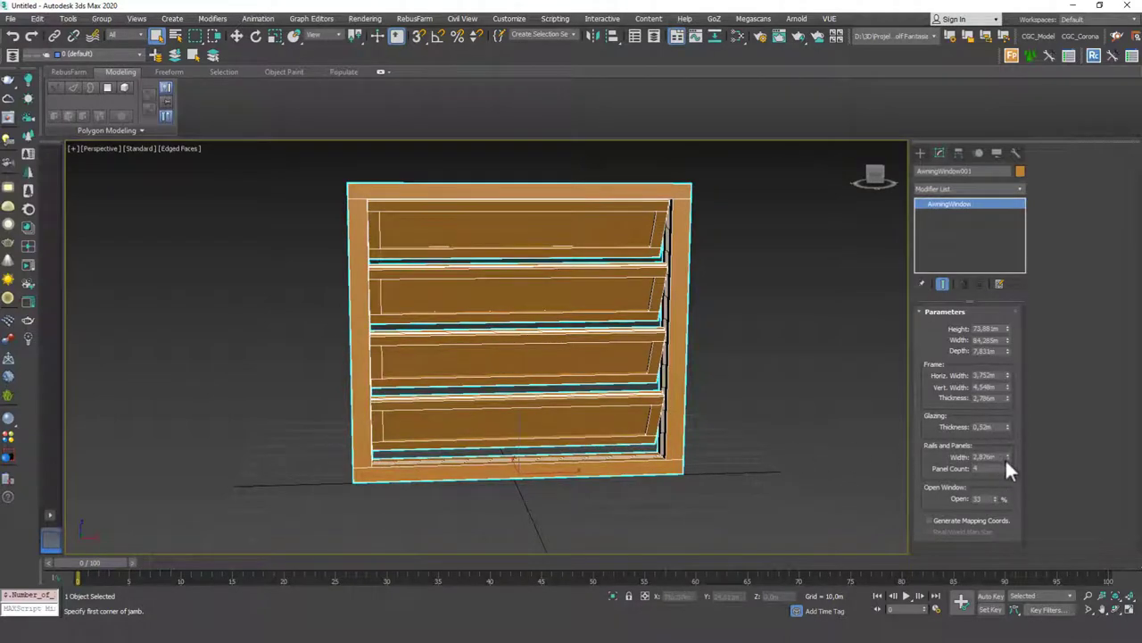
{"action": "left_click", "coordinate": [1009, 471]}
{"action": "middle_click_drag", "start_coordinate": [605, 332], "coordinate": [637, 339], "text": "alt"}
Delete the awning window and create a casement window about 87.2 m wide, 9.9 m deep and 66.2 m high
{"action": "key", "text": "Delete"}
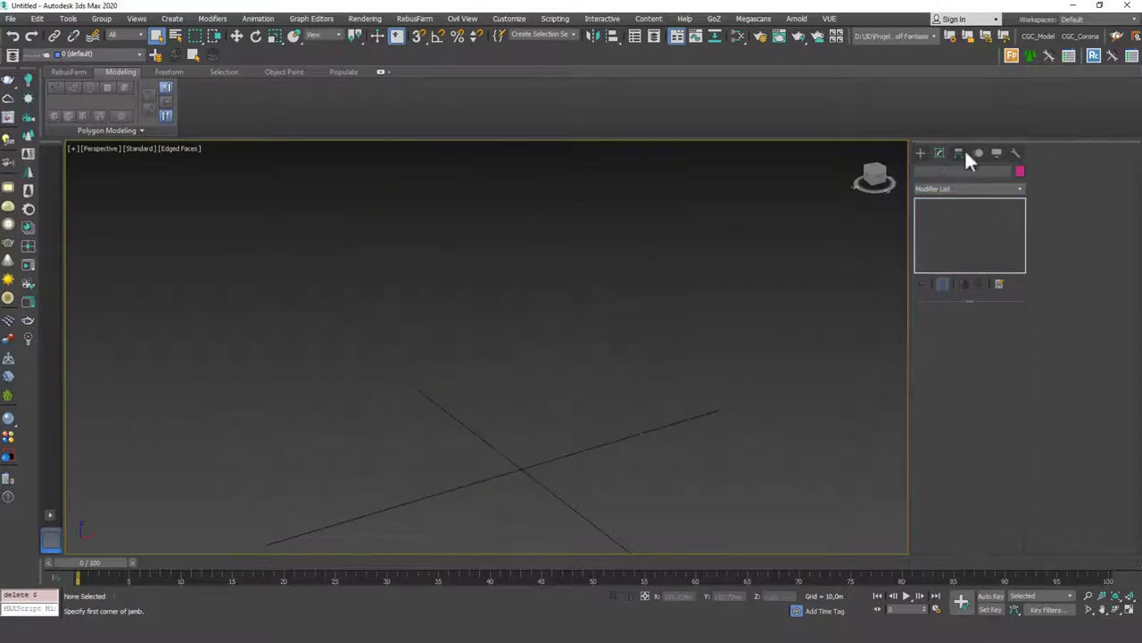
{"action": "left_click", "coordinate": [921, 153]}
{"action": "left_click", "coordinate": [974, 227]}
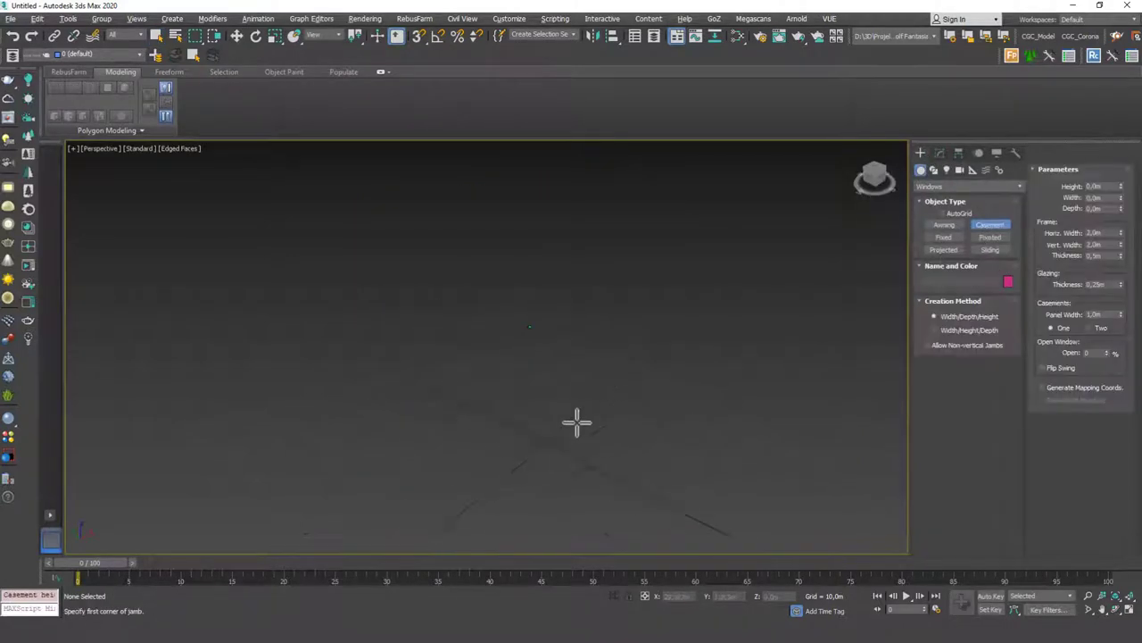
{"action": "left_click_drag", "start_coordinate": [620, 312], "coordinate": [439, 423]}
{"action": "left_click", "coordinate": [431, 409]}
{"action": "left_click", "coordinate": [467, 204]}
{"action": "middle_click_drag", "start_coordinate": [594, 276], "coordinate": [437, 397]}
{"action": "middle_click_drag", "start_coordinate": [437, 398], "coordinate": [529, 339]}
Set the casement window's height to about 69.6 m and its panel width to about 1.7 m, and swing the panel partly open
{"action": "left_click", "coordinate": [940, 153]}
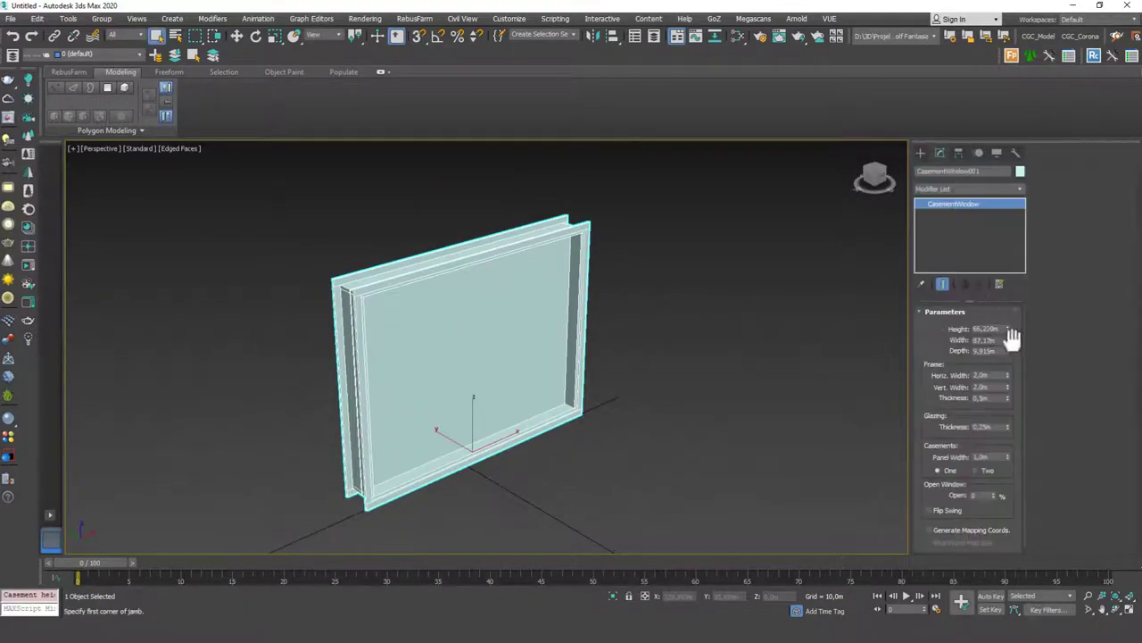
{"action": "left_click_drag", "start_coordinate": [1008, 327], "coordinate": [1008, 320]}
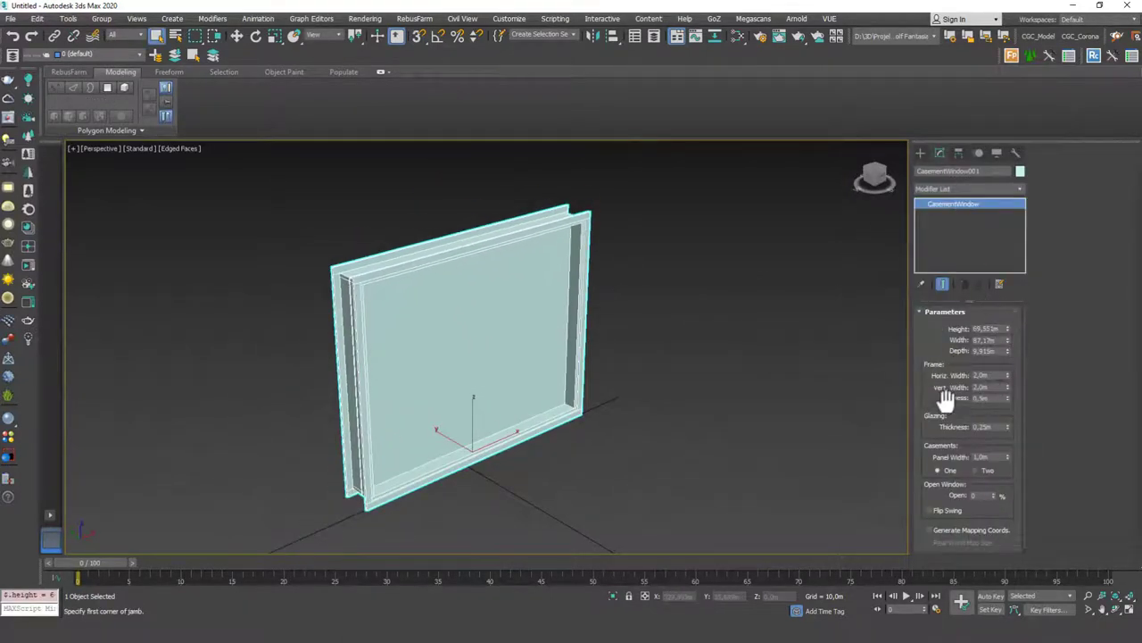
{"action": "left_click_drag", "start_coordinate": [1019, 447], "coordinate": [954, 328]}
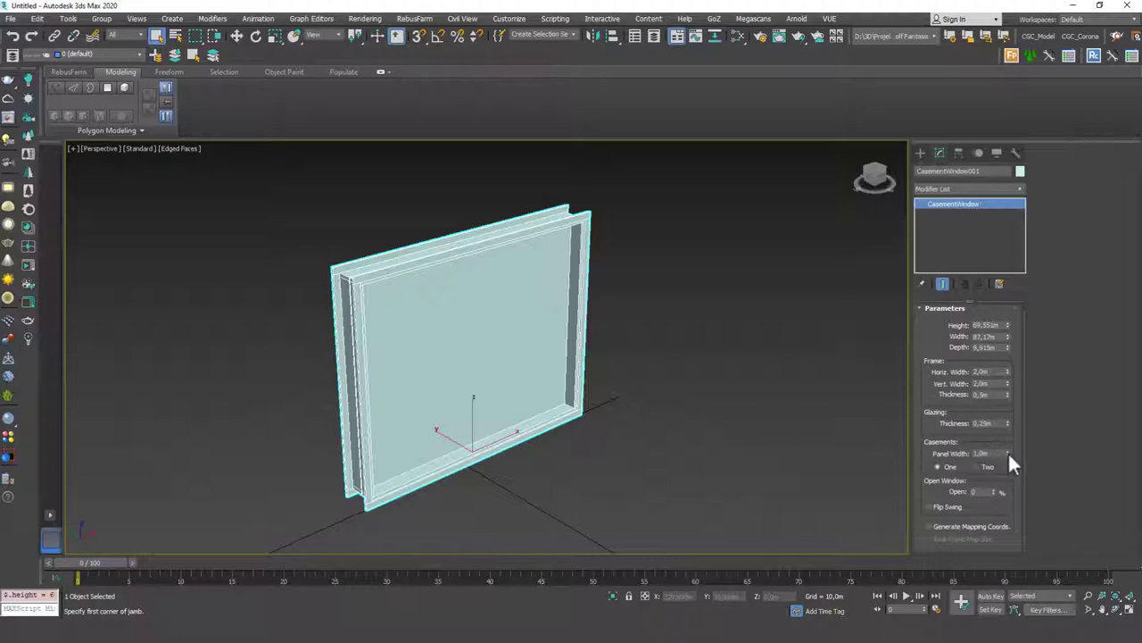
{"action": "left_click_drag", "start_coordinate": [1009, 452], "coordinate": [1009, 401]}
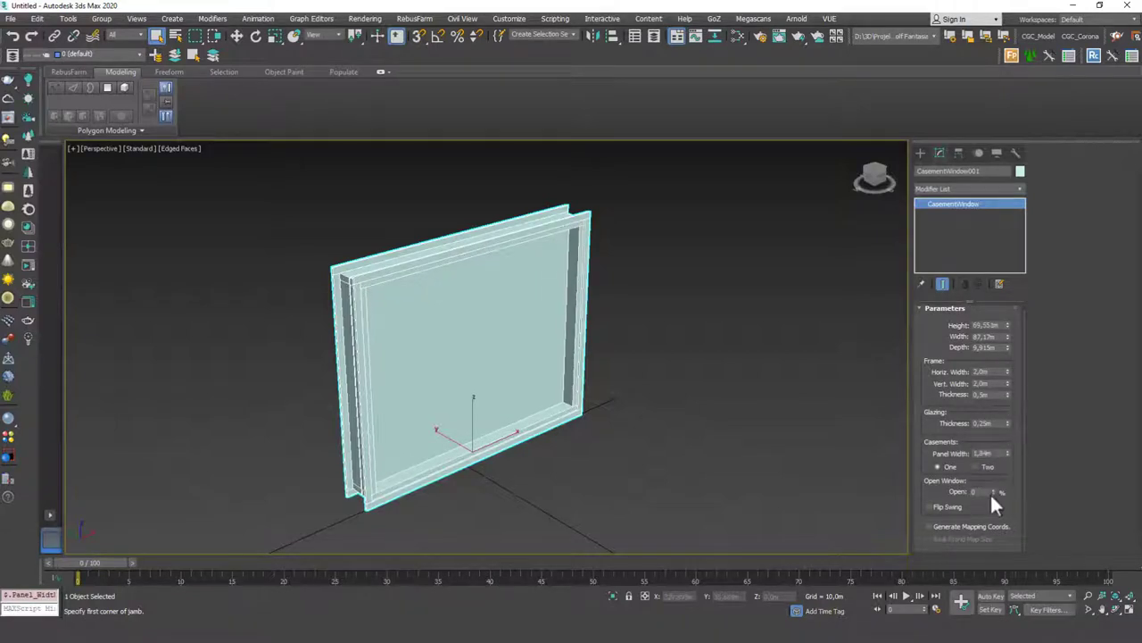
{"action": "left_click_drag", "start_coordinate": [993, 494], "coordinate": [1008, 473]}
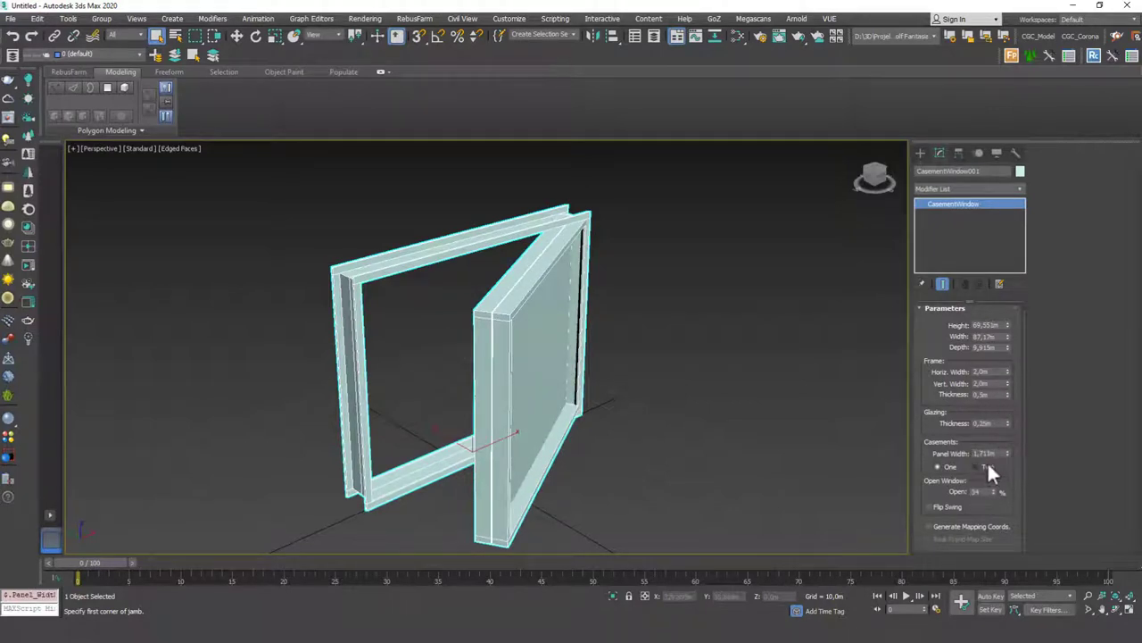
Switch the casement window to two casements and adjust how far they open
{"action": "left_click", "coordinate": [989, 466]}
{"action": "middle_click_drag", "start_coordinate": [612, 327], "coordinate": [582, 310], "text": "alt"}
{"action": "left_click_drag", "start_coordinate": [997, 498], "coordinate": [991, 480]}
{"action": "middle_click_drag", "start_coordinate": [699, 358], "coordinate": [785, 382], "text": "alt"}
Toggle Flip Swing on the two-panel casement window to compare the inward and outward opening directions
{"action": "left_click", "coordinate": [953, 509]}
{"action": "middle_click_drag", "start_coordinate": [712, 429], "coordinate": [705, 339], "text": "alt"}
{"action": "left_click", "coordinate": [948, 507]}
{"action": "left_click", "coordinate": [944, 508]}
{"action": "left_click", "coordinate": [944, 507]}
{"action": "left_click", "coordinate": [944, 507]}
Delete the casement window and create a fixed window about 91.3 m wide, 7.6 m deep and 79.8 m high
{"action": "key", "text": "Delete"}
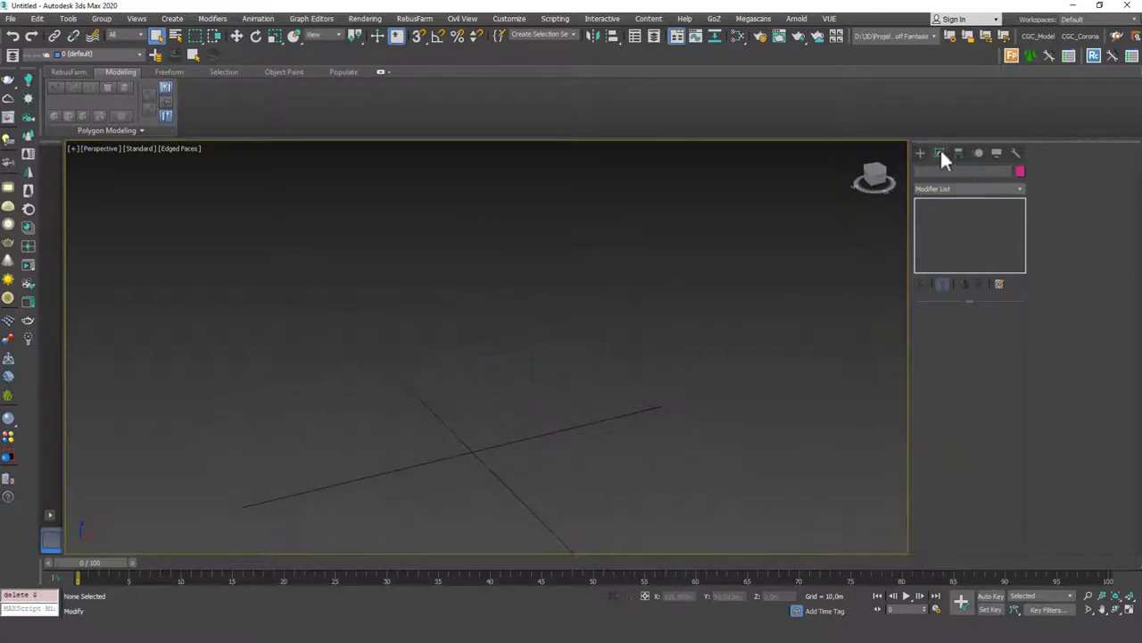
{"action": "left_click", "coordinate": [921, 153]}
{"action": "left_click", "coordinate": [944, 237]}
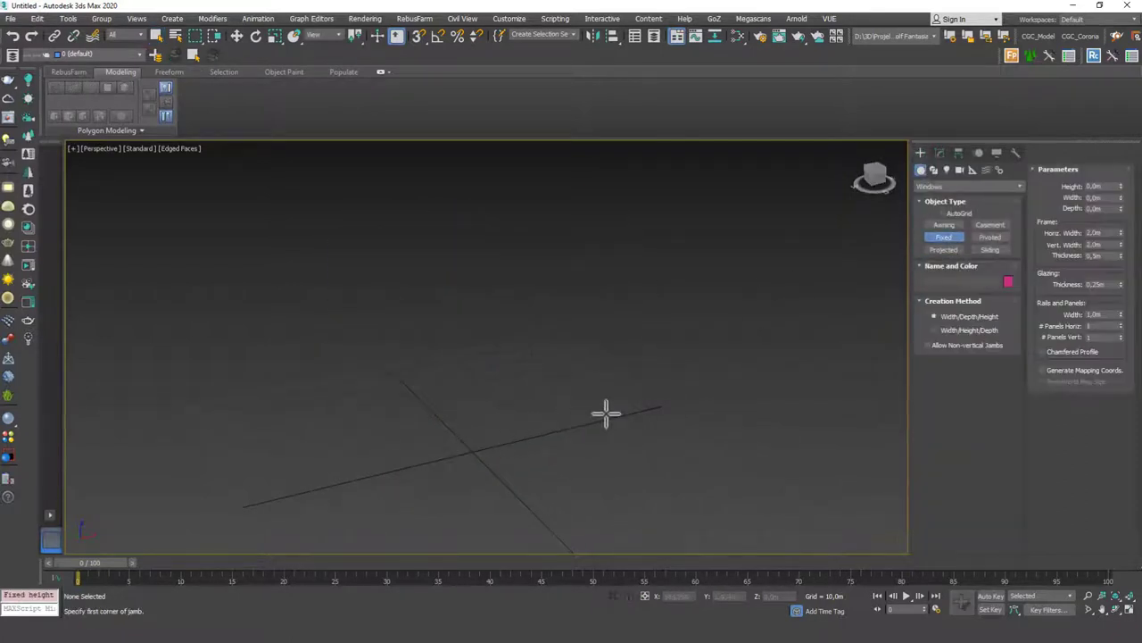
{"action": "left_click_drag", "start_coordinate": [611, 412], "coordinate": [344, 472]}
{"action": "left_click", "coordinate": [334, 461]}
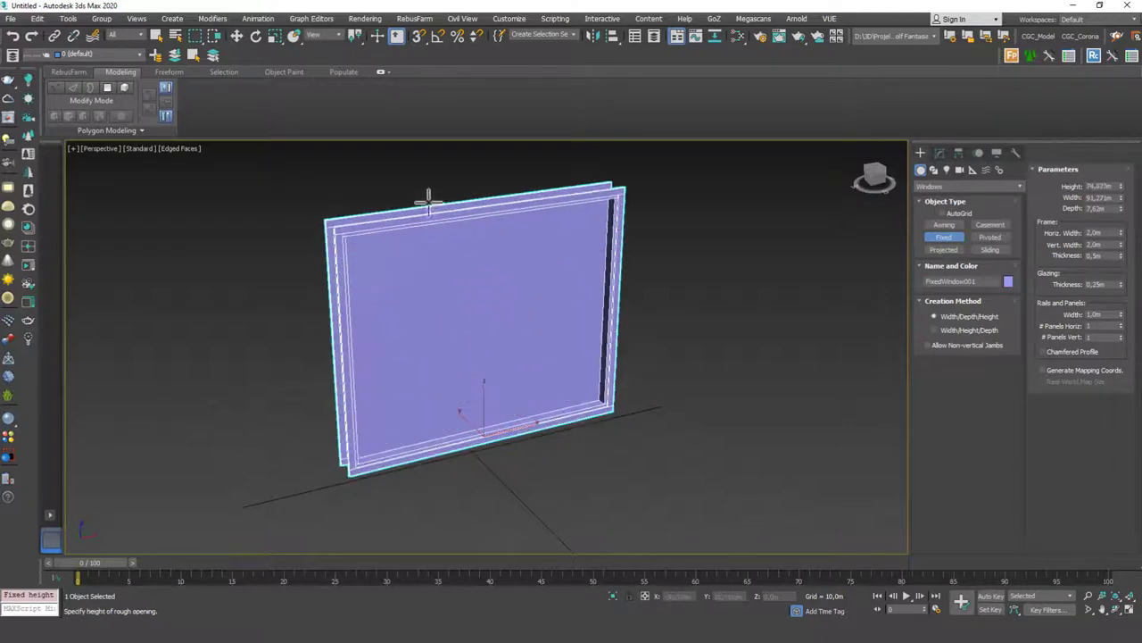
{"action": "left_click", "coordinate": [429, 182]}
Divide the fixed window into three horizontal and three vertical panels
{"action": "left_click", "coordinate": [940, 153]}
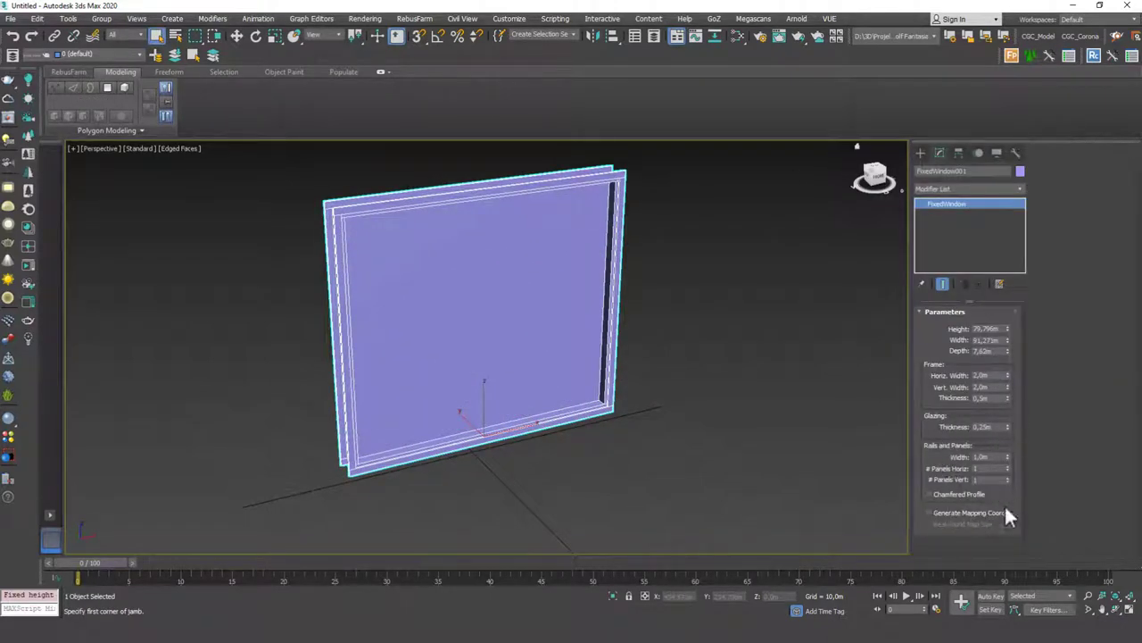
{"action": "left_click", "coordinate": [1008, 467]}
{"action": "left_click", "coordinate": [1009, 467]}
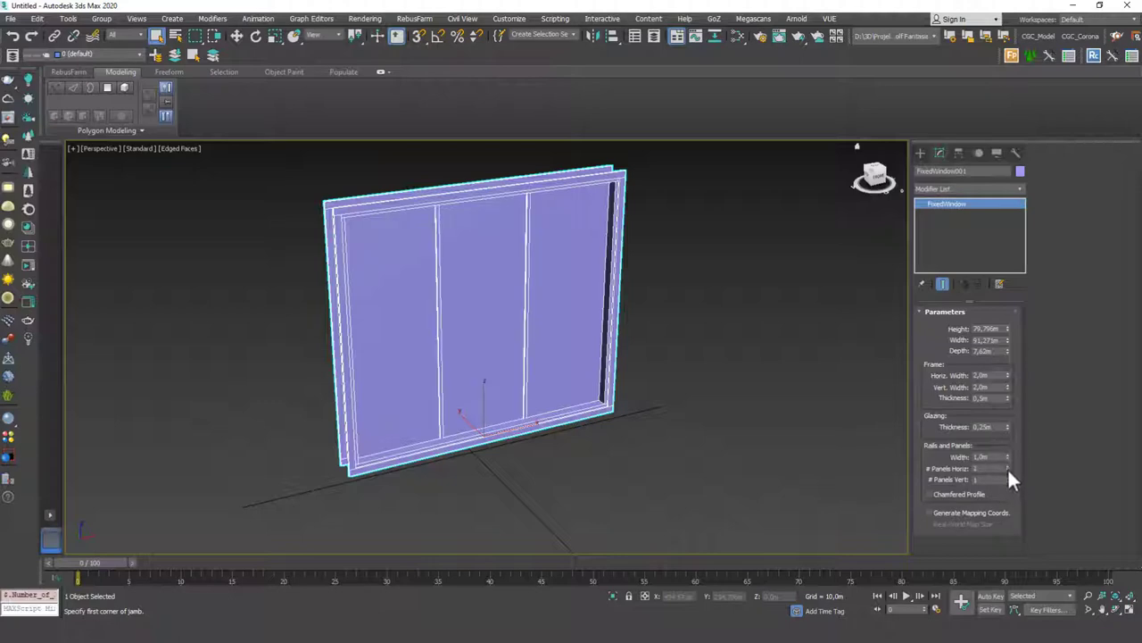
{"action": "left_click", "coordinate": [1008, 476]}
{"action": "left_click", "coordinate": [1009, 476]}
{"action": "mouse_move", "coordinate": [625, 339]}
{"action": "middle_mouse_down", "text": "alt"}
{"action": "mouse_move", "coordinate": [577, 321]}
{"action": "mouse_move", "coordinate": [513, 346]}
{"action": "mouse_move", "coordinate": [775, 348]}
{"action": "mouse_move", "coordinate": [588, 359]}
{"action": "mouse_move", "coordinate": [615, 375]}
{"action": "mouse_move", "coordinate": [652, 369]}
{"action": "mouse_move", "coordinate": [594, 368]}
{"action": "mouse_move", "coordinate": [607, 351]}
{"action": "middle_mouse_up", "text": "alt"}
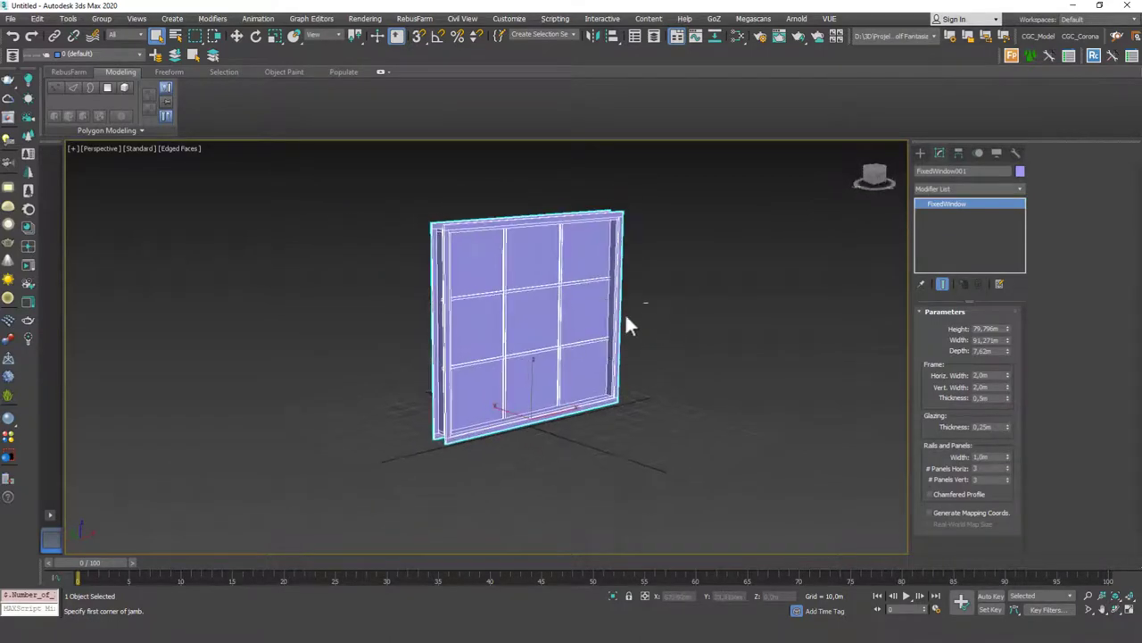
Delete the fixed window and create a pivoted window about 95 m wide, 11.1 m deep and 85.4 m high
{"action": "key", "text": "Delete"}
{"action": "left_click", "coordinate": [989, 237]}
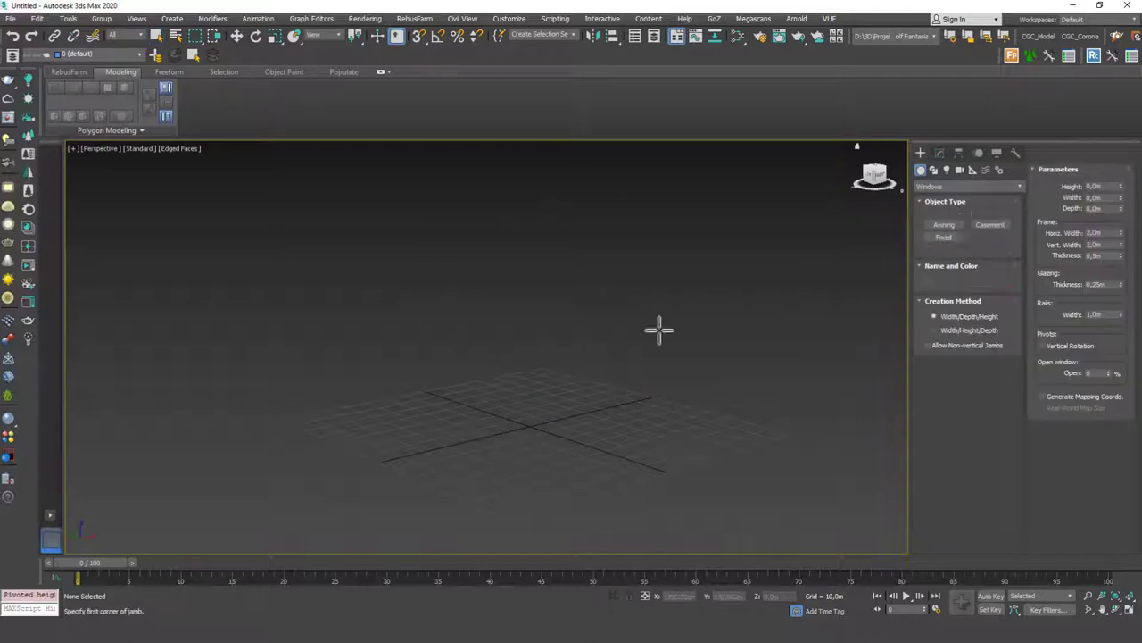
{"action": "middle_click_drag", "start_coordinate": [607, 333], "coordinate": [526, 408], "text": "alt"}
{"action": "left_click_drag", "start_coordinate": [610, 371], "coordinate": [433, 485]}
{"action": "left_click", "coordinate": [415, 466]}
{"action": "left_click", "coordinate": [470, 247]}
{"action": "middle_click_drag", "start_coordinate": [556, 349], "coordinate": [566, 362], "text": "alt"}
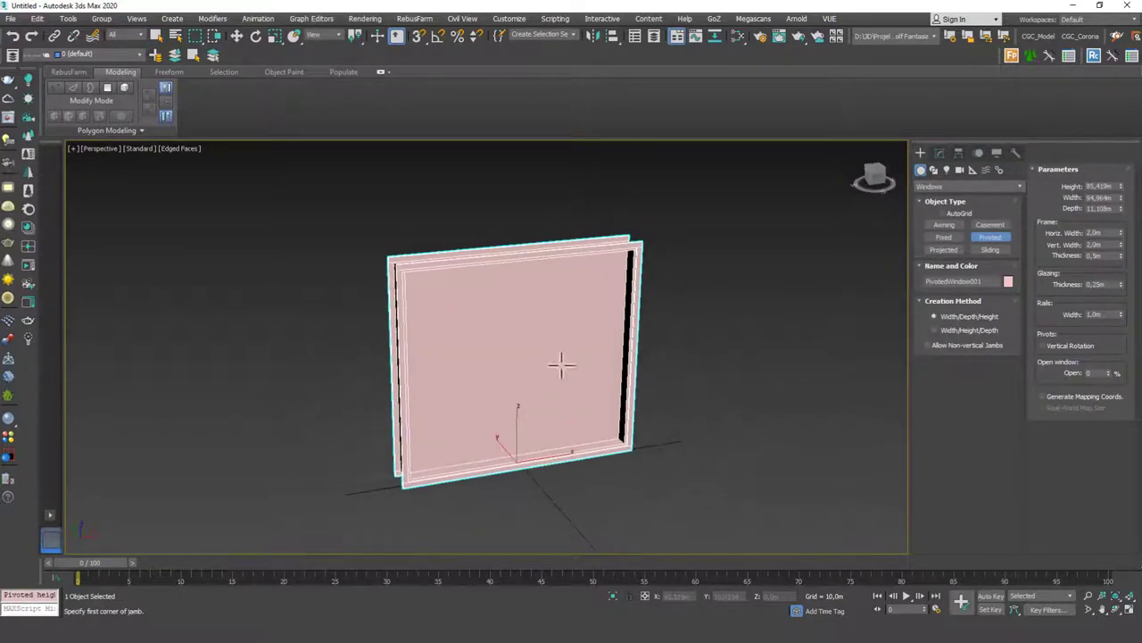
Tilt the pivoted window's sash open to about 23%
{"action": "left_click", "coordinate": [940, 153]}
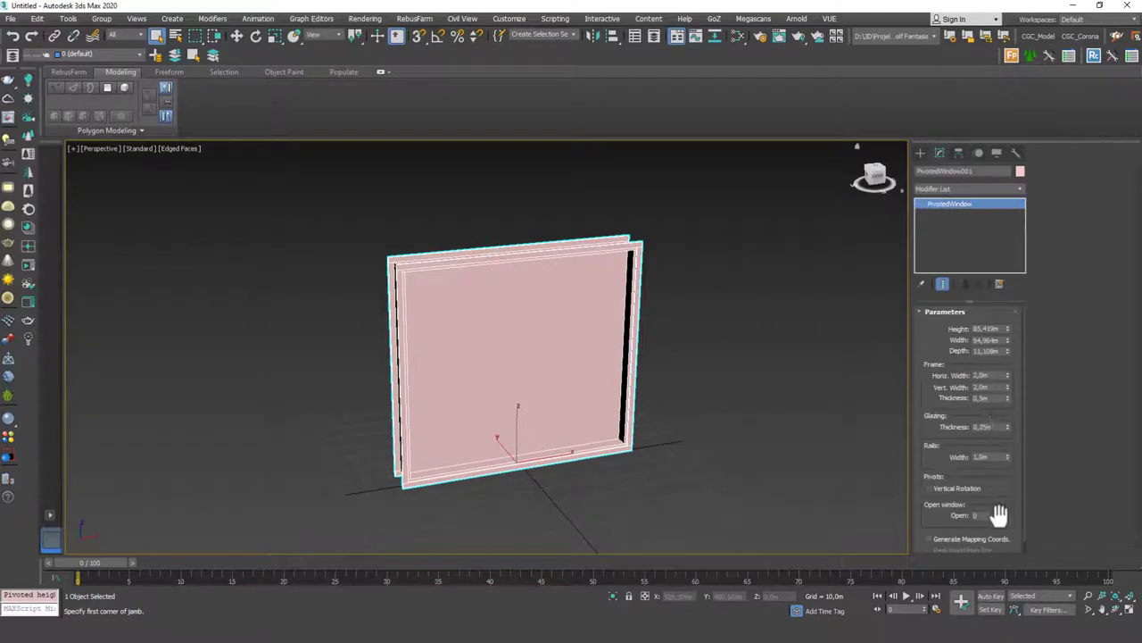
{"action": "left_click_drag", "start_coordinate": [998, 514], "coordinate": [997, 502]}
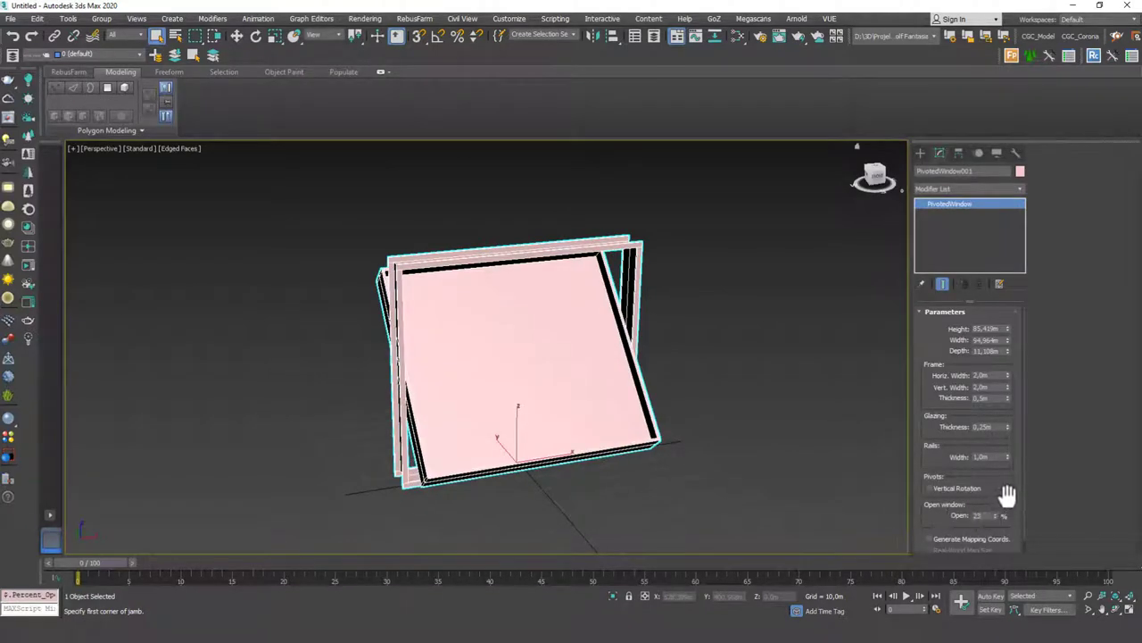
{"action": "scroll", "coordinate": [990, 500], "scroll_direction": "down", "scroll_amount": 1}
{"action": "middle_click_drag", "start_coordinate": [527, 339], "coordinate": [595, 349], "text": "alt"}
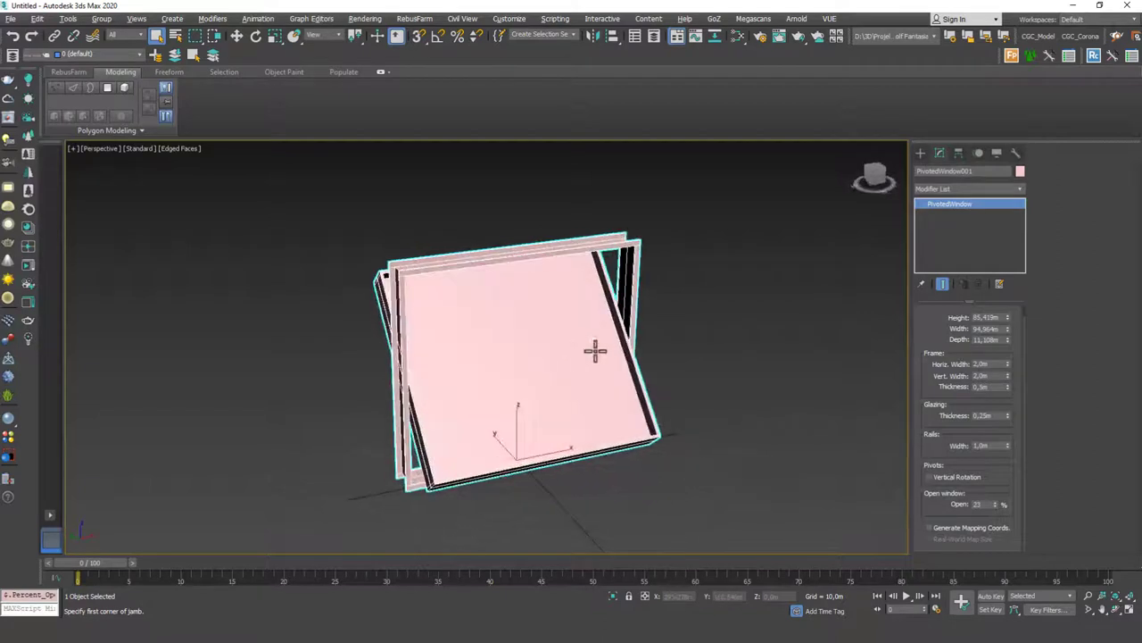
Turn on Vertical Rotation for the pivoted window and adjust how far the sash opens
{"action": "left_click", "coordinate": [950, 479]}
{"action": "middle_click_drag", "start_coordinate": [545, 348], "coordinate": [806, 409], "text": "alt"}
{"action": "mouse_move", "coordinate": [996, 505]}
{"action": "left_mouse_down"}
{"action": "mouse_move", "coordinate": [996, 495]}
{"action": "mouse_move", "coordinate": [997, 536]}
{"action": "mouse_move", "coordinate": [1000, 505]}
{"action": "left_mouse_up"}
Delete the pivoted window and create a projected window about 105.4 m wide, 10 m deep and 97.1 m high
{"action": "key", "text": "Delete"}
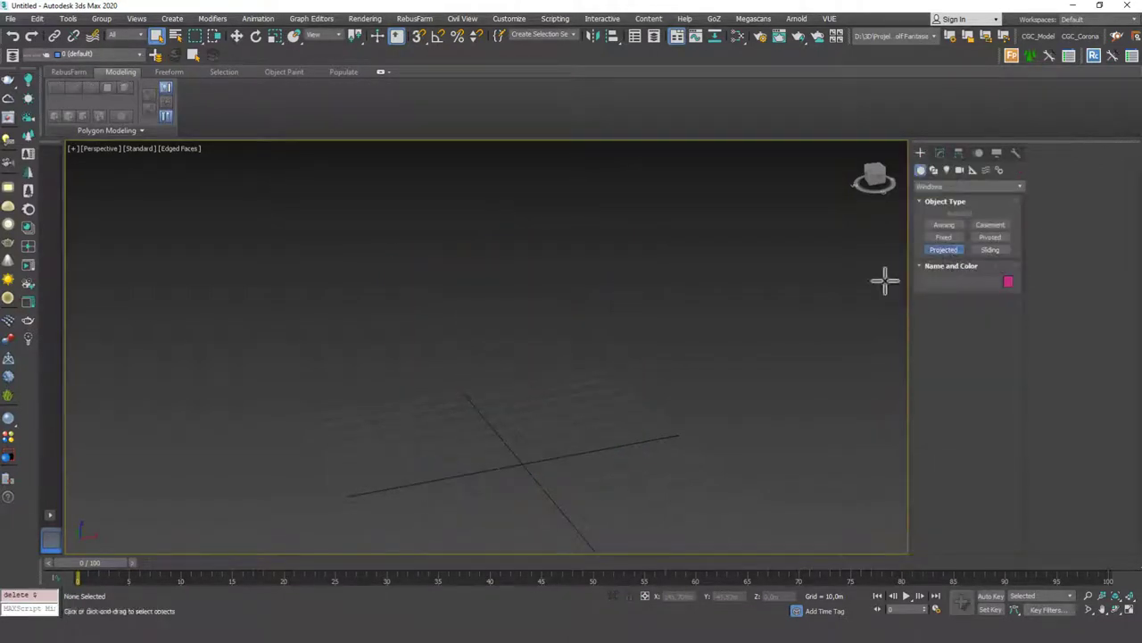
{"action": "left_click", "coordinate": [943, 249]}
{"action": "left_click_drag", "start_coordinate": [650, 441], "coordinate": [402, 490]}
{"action": "left_click", "coordinate": [395, 477]}
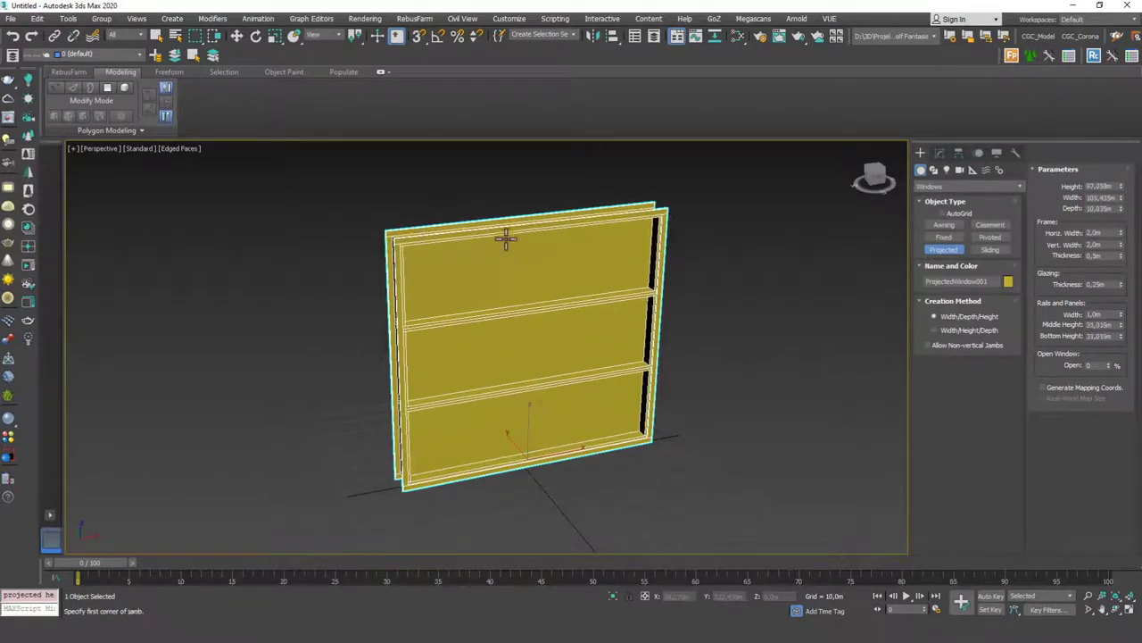
{"action": "left_click", "coordinate": [426, 217]}
Open the projected window's middle and bottom panels to 40%
{"action": "left_click", "coordinate": [942, 153]}
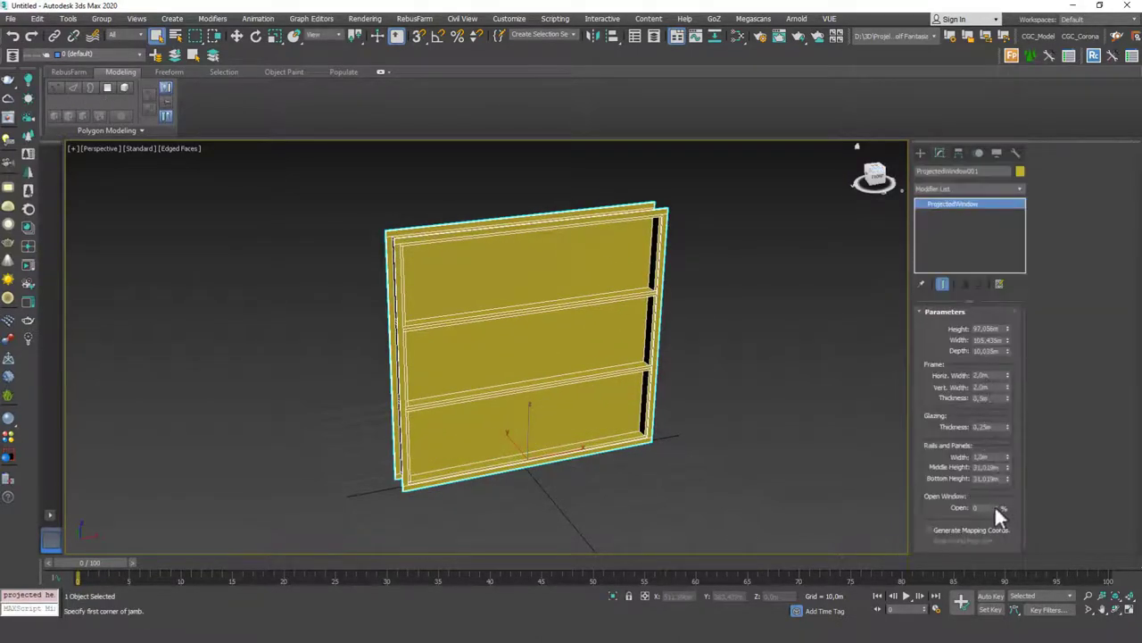
{"action": "left_click_drag", "start_coordinate": [996, 507], "coordinate": [992, 484]}
{"action": "middle_click_drag", "start_coordinate": [714, 330], "coordinate": [659, 341], "text": "alt"}
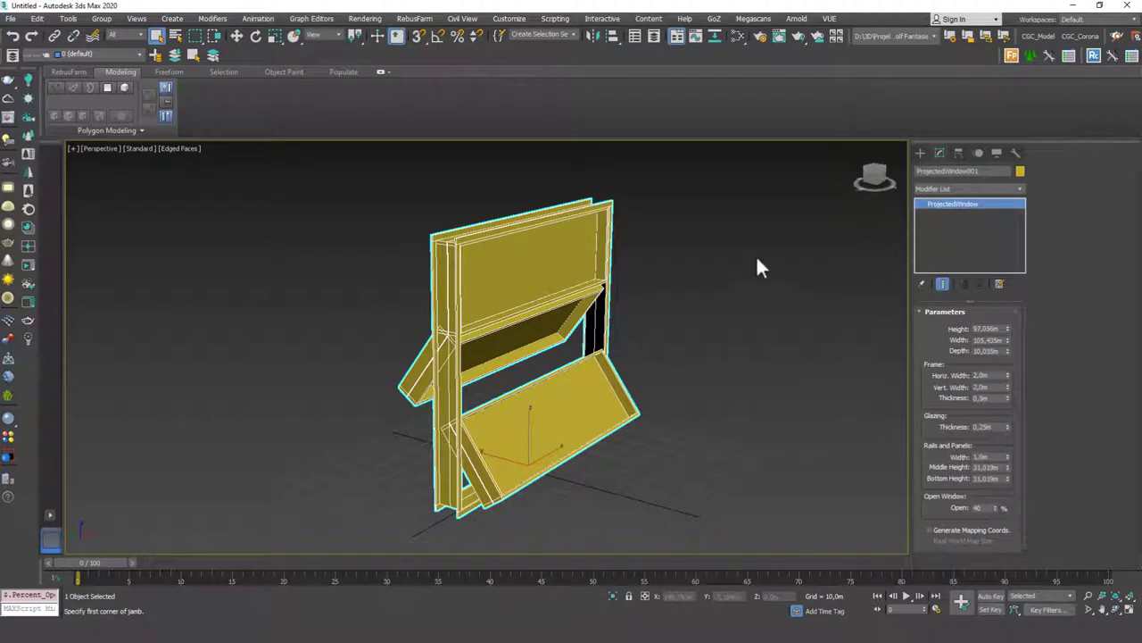
Delete the projected window and create a sliding window about 88.2 m wide, 7.7 m deep and 90.4 m high
{"action": "key", "text": "Delete"}
{"action": "left_click", "coordinate": [921, 152]}
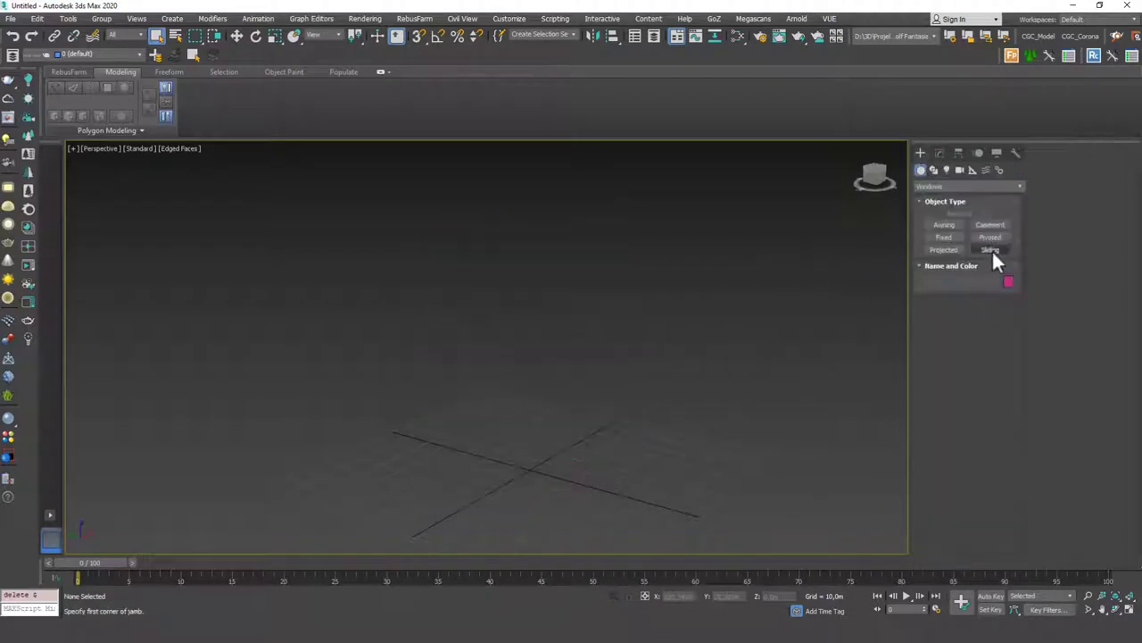
{"action": "left_click", "coordinate": [990, 249]}
{"action": "left_click_drag", "start_coordinate": [587, 432], "coordinate": [463, 495]}
{"action": "left_click", "coordinate": [443, 473]}
{"action": "left_click", "coordinate": [549, 243]}
{"action": "middle_click_drag", "start_coordinate": [662, 306], "coordinate": [811, 208], "text": "alt"}
Slide the window open vertically, turn off Hung to make it slide sideways, and adjust the opening amount
{"action": "left_click", "coordinate": [939, 153]}
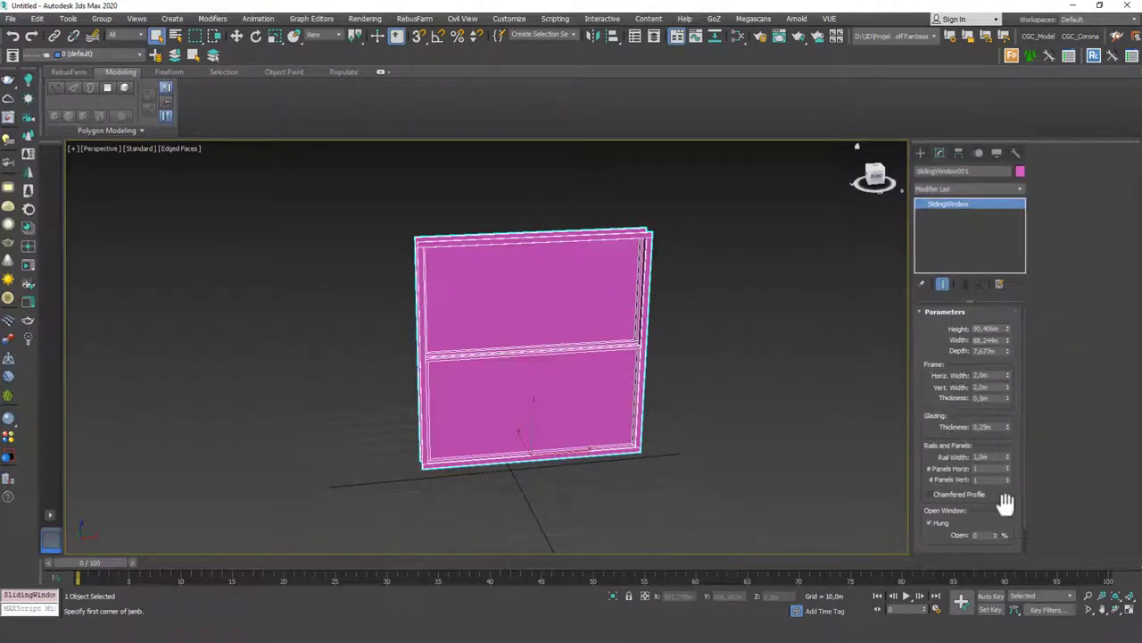
{"action": "left_click_drag", "start_coordinate": [1004, 534], "coordinate": [990, 492]}
{"action": "left_click", "coordinate": [931, 523]}
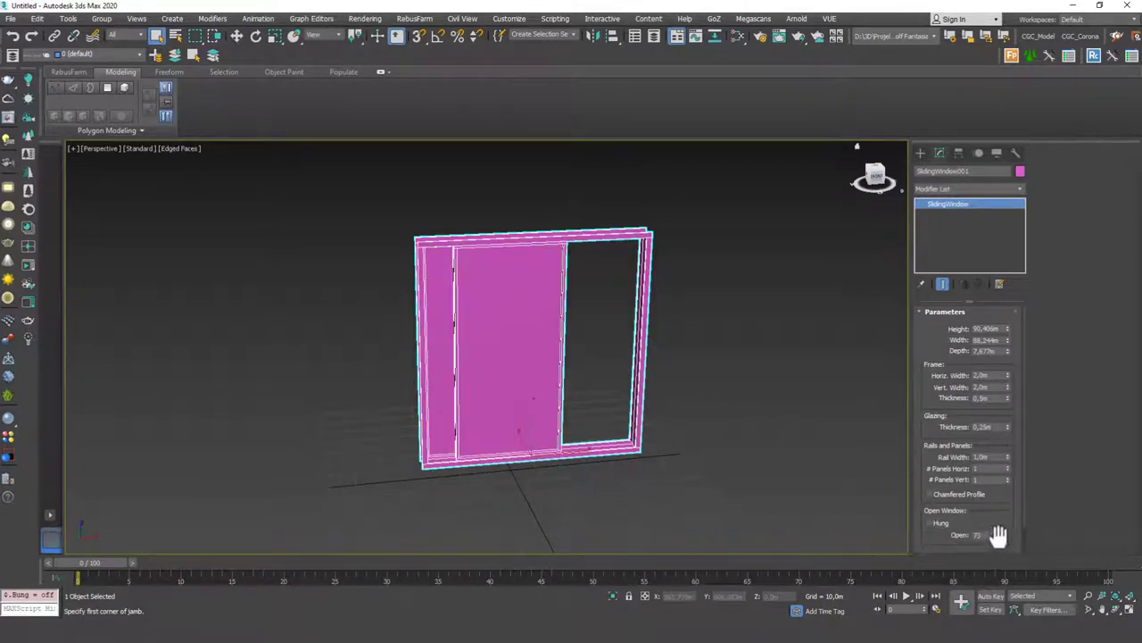
{"action": "left_click_drag", "start_coordinate": [997, 535], "coordinate": [964, 536]}
{"action": "middle_click_drag", "start_coordinate": [672, 364], "coordinate": [694, 364]}
Delete the sliding window from the scene
{"action": "key", "text": "Delete"}
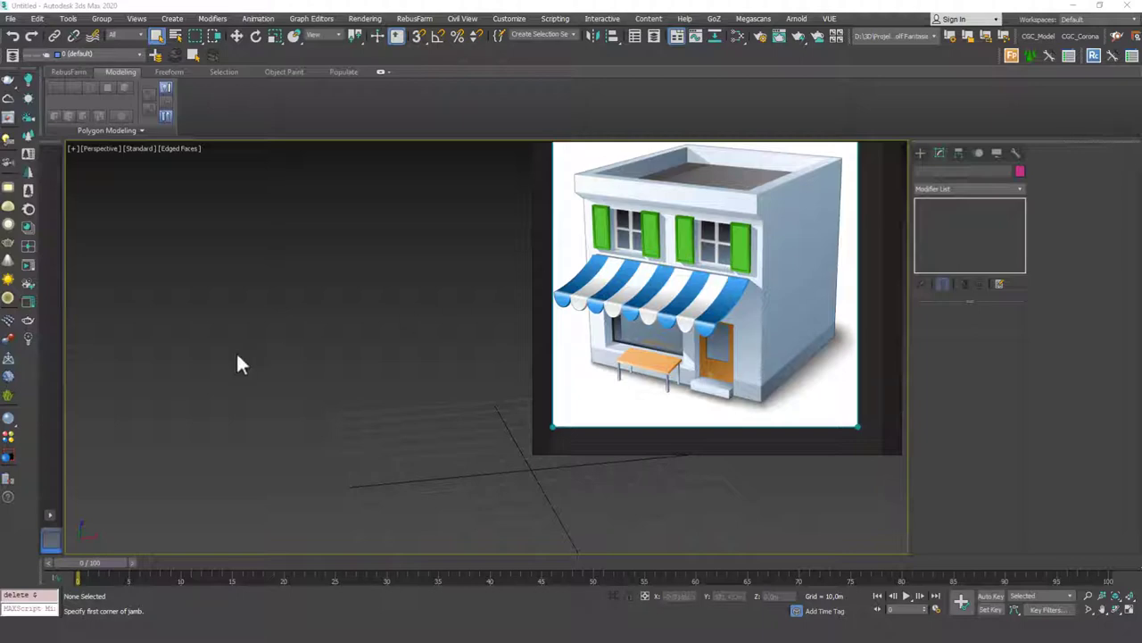
{"action": "scroll", "coordinate": [355, 375], "scroll_direction": "up", "scroll_amount": 4}
{"action": "middle_click_drag", "start_coordinate": [364, 379], "coordinate": [398, 374]}
Shrink the shop reference image window, place it in the upper-left corner of the Perspective viewport and fit it around the picture
{"action": "key", "text": "alt+Tab"}
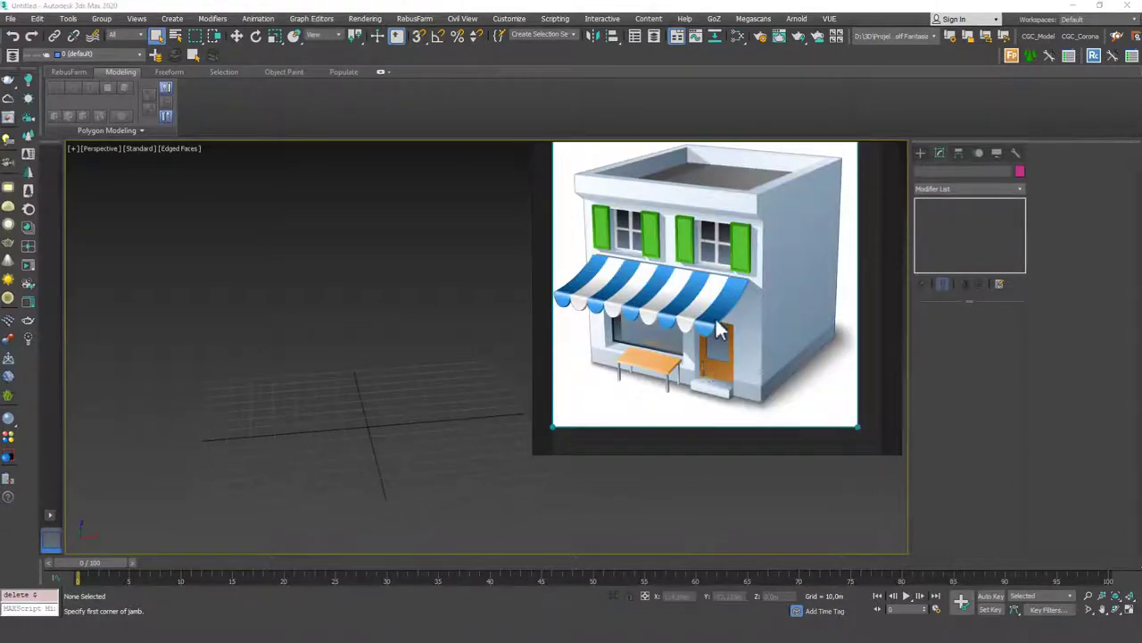
{"action": "key", "text": "ctrl+shift+a"}
{"action": "left_click_drag", "start_coordinate": [533, 454], "coordinate": [610, 393]}
{"action": "left_click_drag", "start_coordinate": [804, 297], "coordinate": [271, 310]}
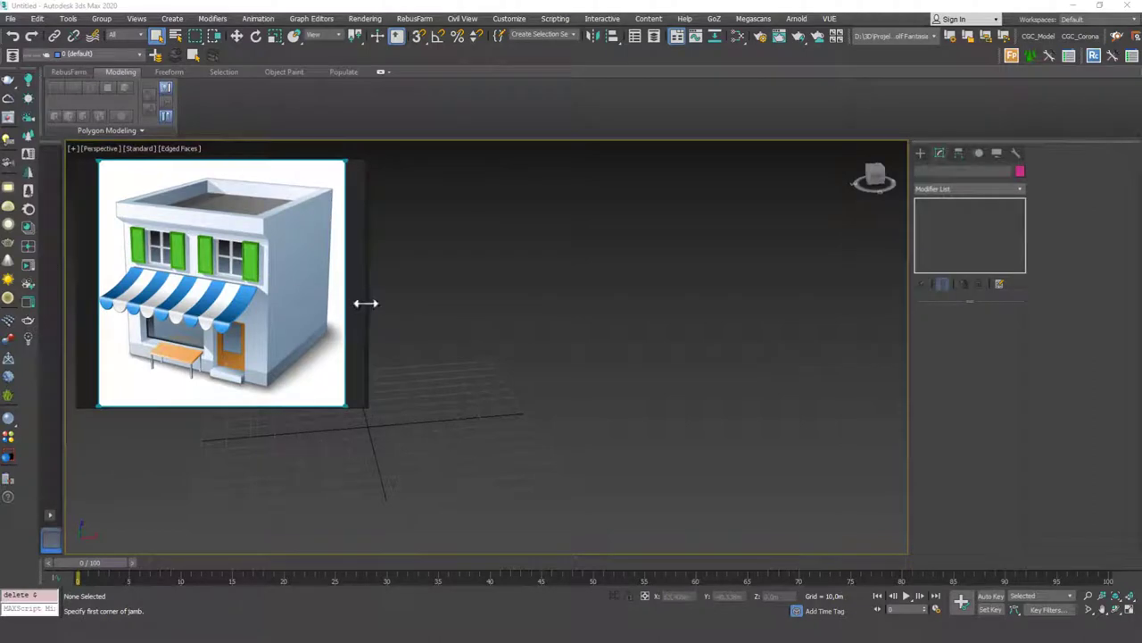
{"action": "left_click_drag", "start_coordinate": [366, 303], "coordinate": [341, 303]}
{"action": "scroll", "coordinate": [205, 292], "scroll_direction": "down", "scroll_amount": 3}
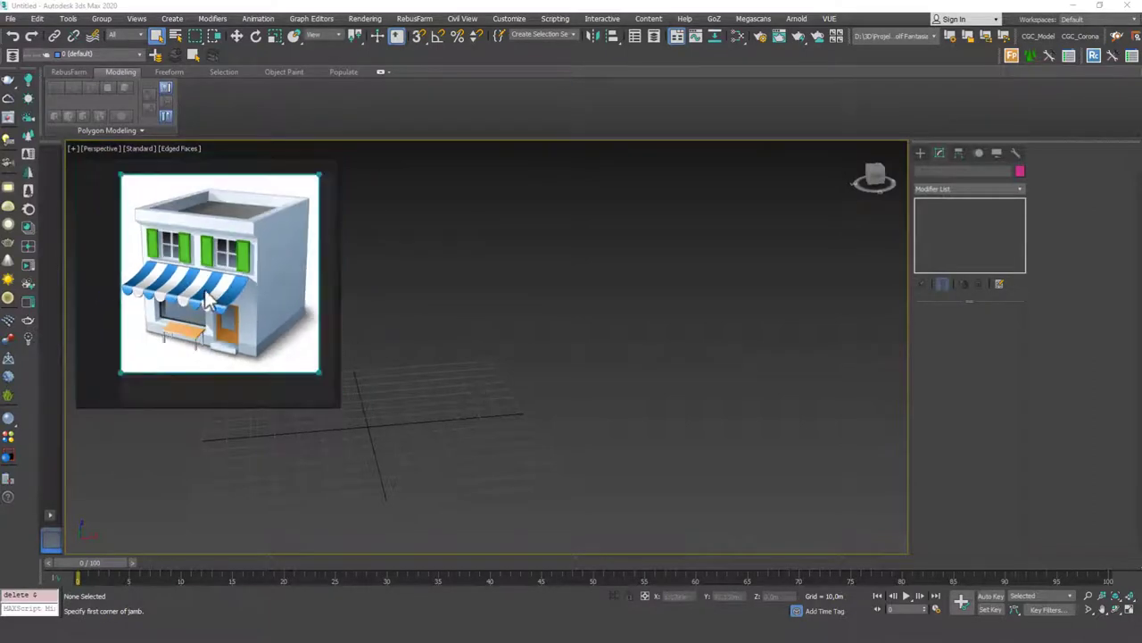
{"action": "double_click", "coordinate": [239, 281]}
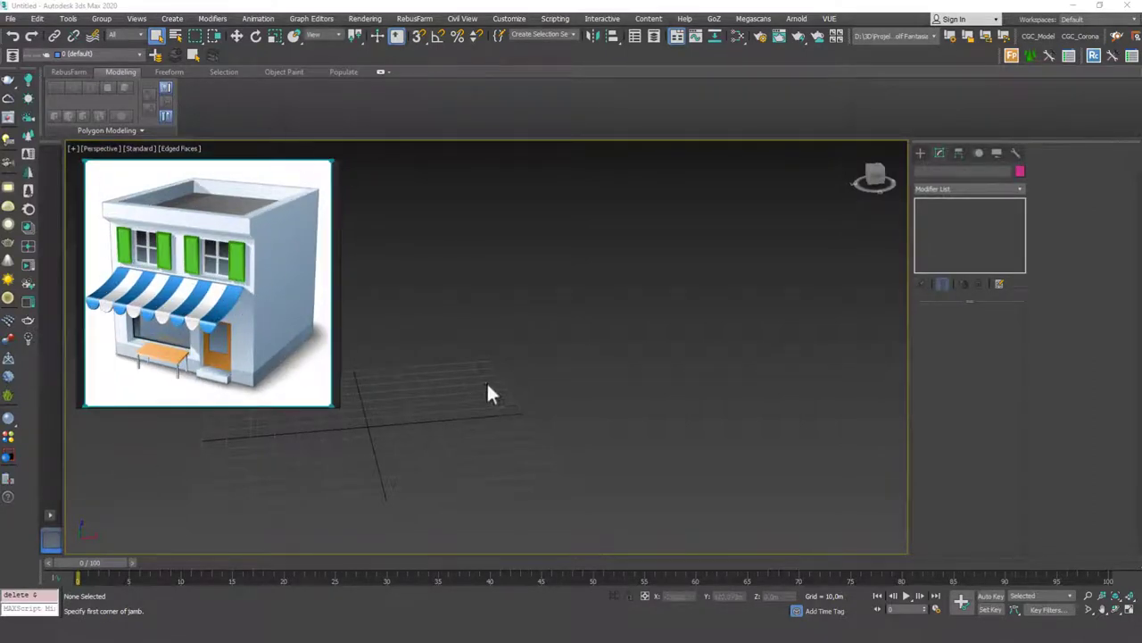
{"action": "left_click_drag", "start_coordinate": [340, 303], "coordinate": [334, 302]}
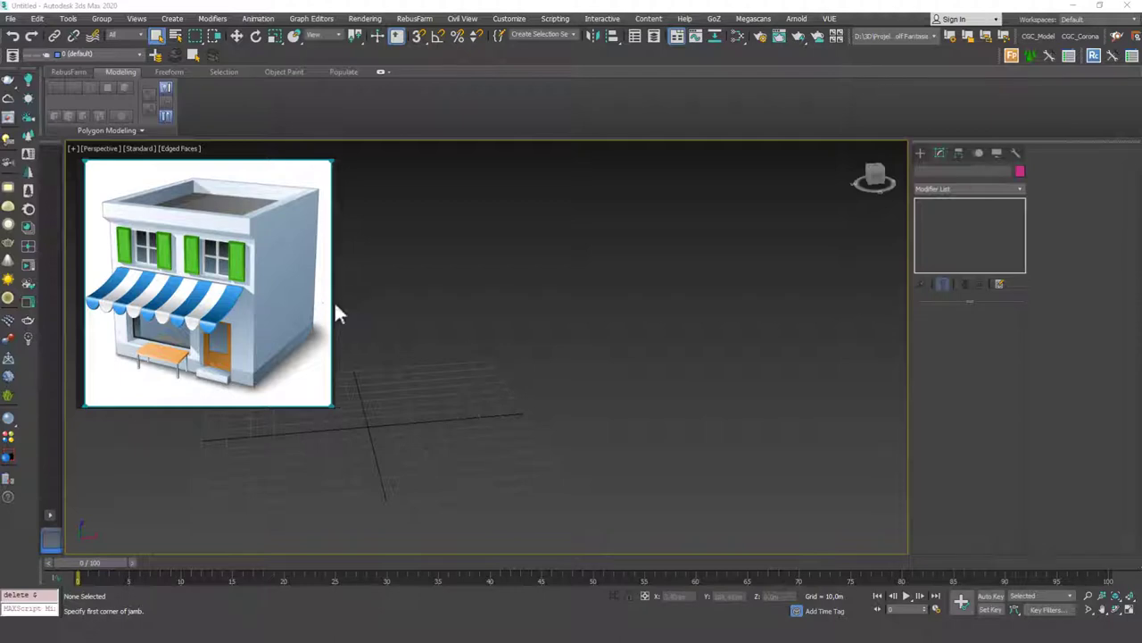
Draw a rectangle spline on the ground grid, about 75.4 m long and 105.1 m wide
{"action": "middle_click_drag", "start_coordinate": [390, 401], "coordinate": [566, 385]}
{"action": "key", "text": "g"}
{"action": "middle_click_drag", "start_coordinate": [491, 332], "coordinate": [588, 296], "text": "alt"}
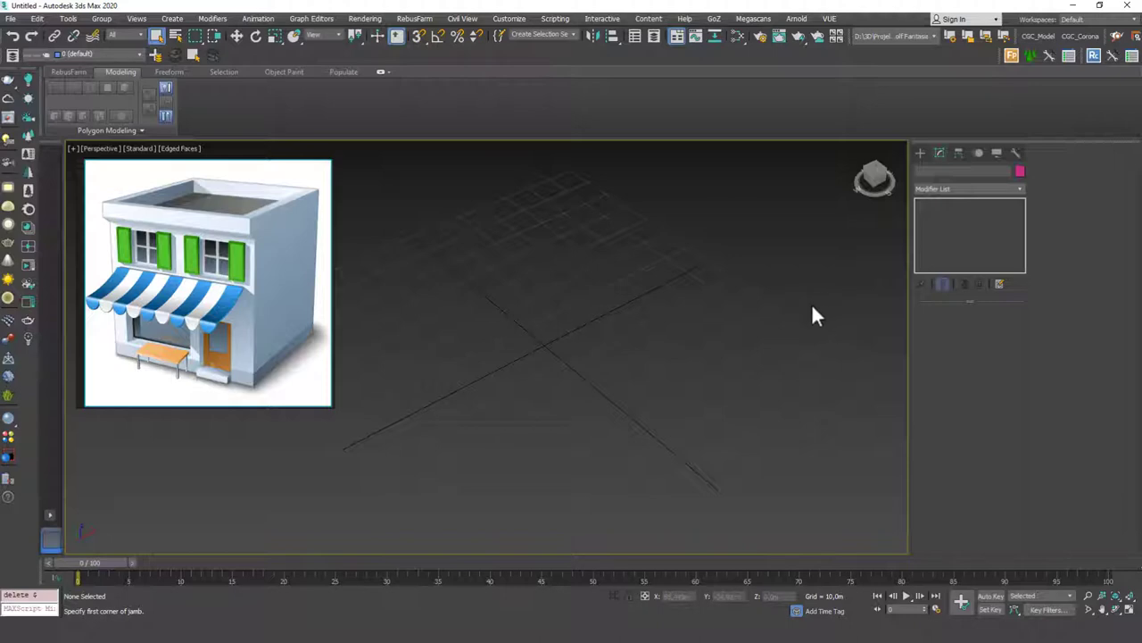
{"action": "left_click", "coordinate": [919, 153]}
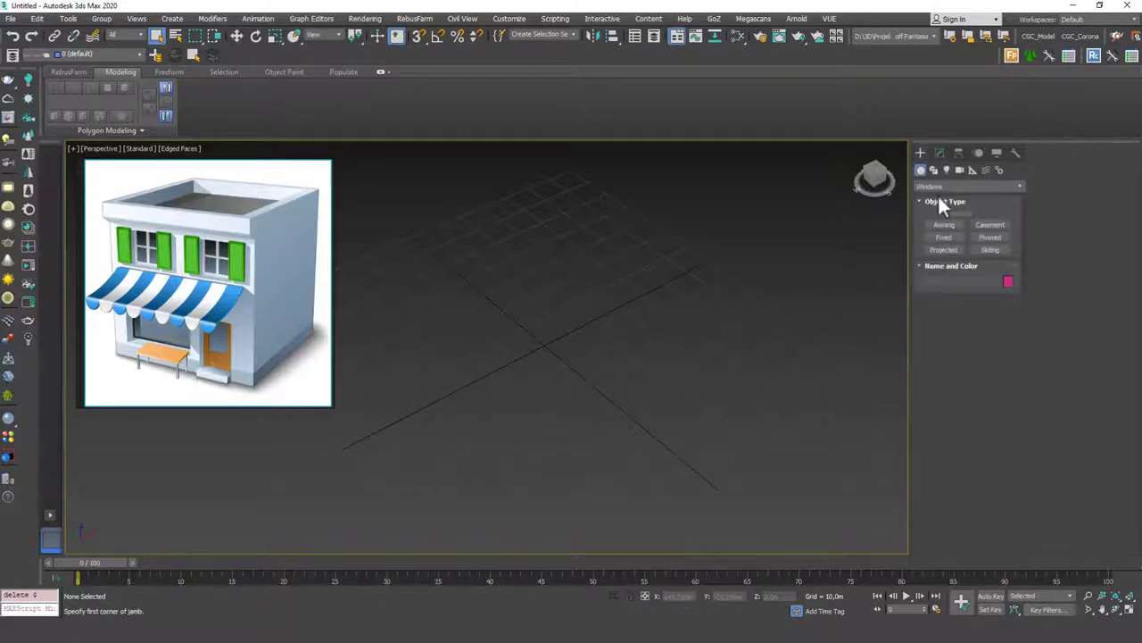
{"action": "left_click", "coordinate": [934, 170]}
{"action": "left_click", "coordinate": [989, 234]}
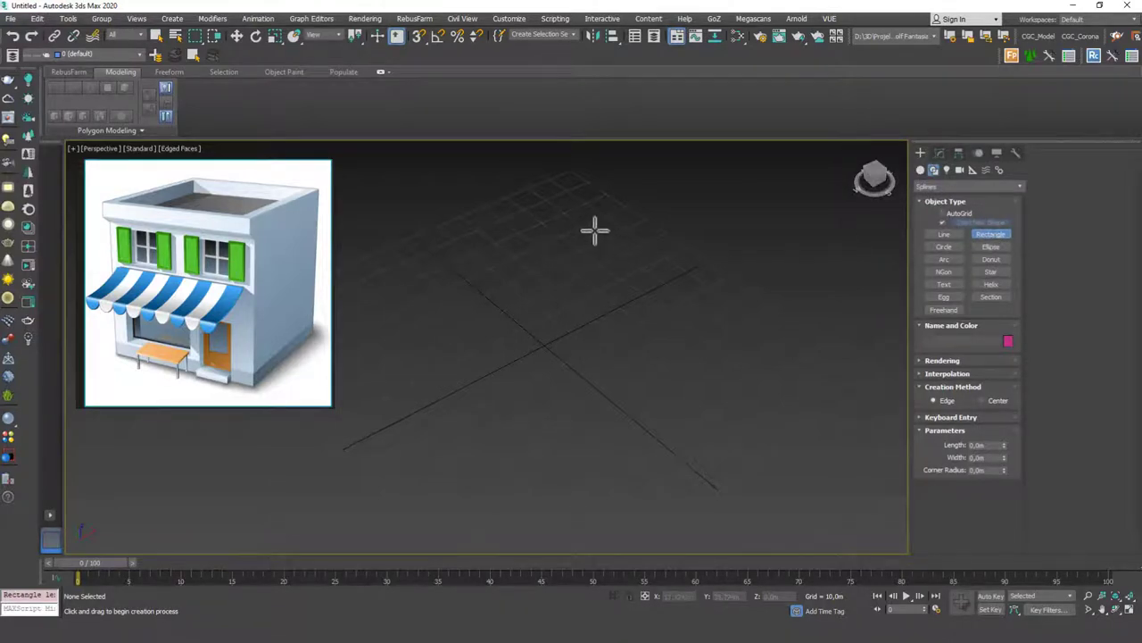
{"action": "left_click_drag", "start_coordinate": [597, 231], "coordinate": [480, 515]}
Set the rectangle's length and width to 600 m each
{"action": "left_click", "coordinate": [940, 154]}
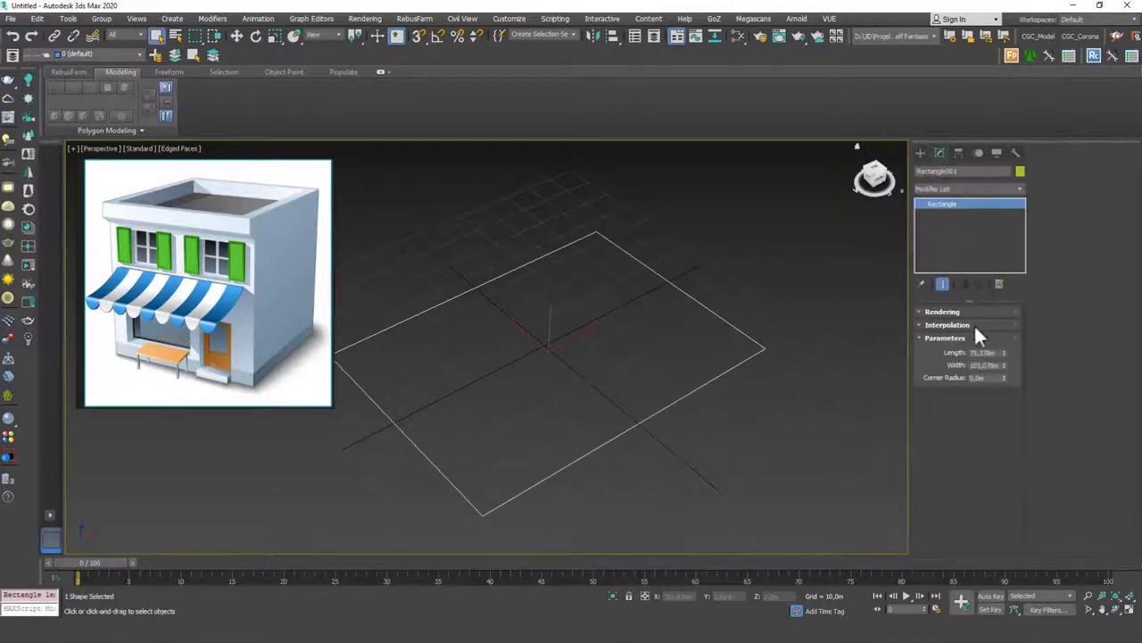
{"action": "double_click", "coordinate": [982, 352]}
{"action": "type", "text": "600"}
{"action": "key", "text": "Tab"}
{"action": "type", "text": "600"}
{"action": "key", "text": "Return"}
{"action": "scroll", "coordinate": [645, 304], "scroll_direction": "down", "scroll_amount": 8}
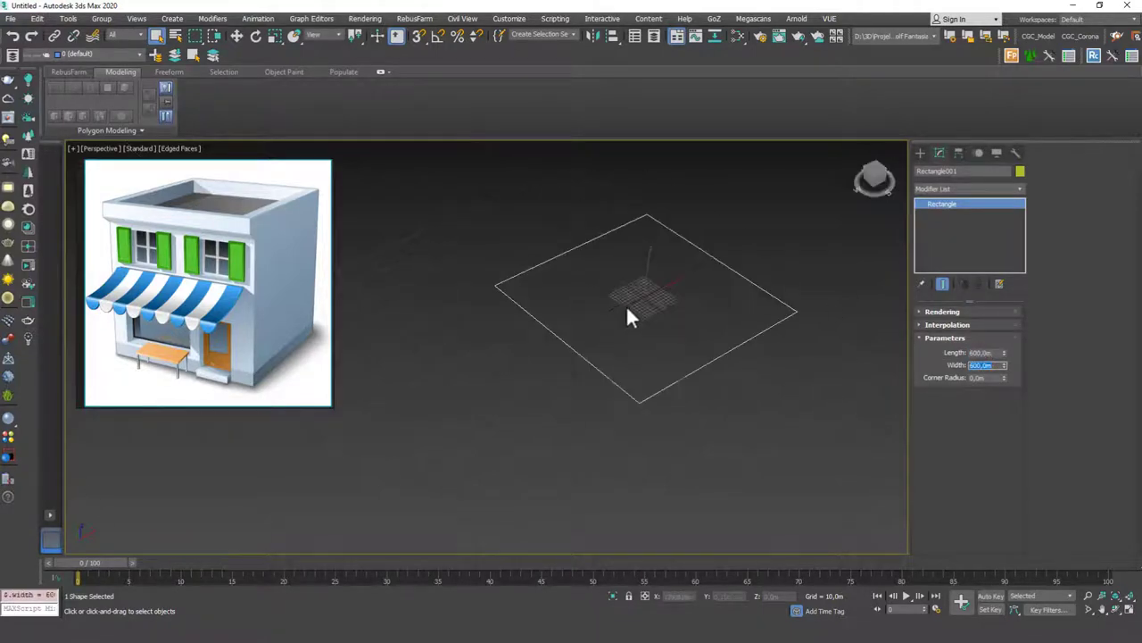
Centre the rectangle on the world origin by setting its X and Y positions to 0
{"action": "middle_click_drag", "start_coordinate": [573, 344], "coordinate": [548, 351]}
{"action": "key", "text": "w"}
{"action": "middle_click_drag", "start_coordinate": [653, 304], "coordinate": [616, 333]}
{"action": "scroll", "coordinate": [617, 333], "scroll_direction": "up", "scroll_amount": 3}
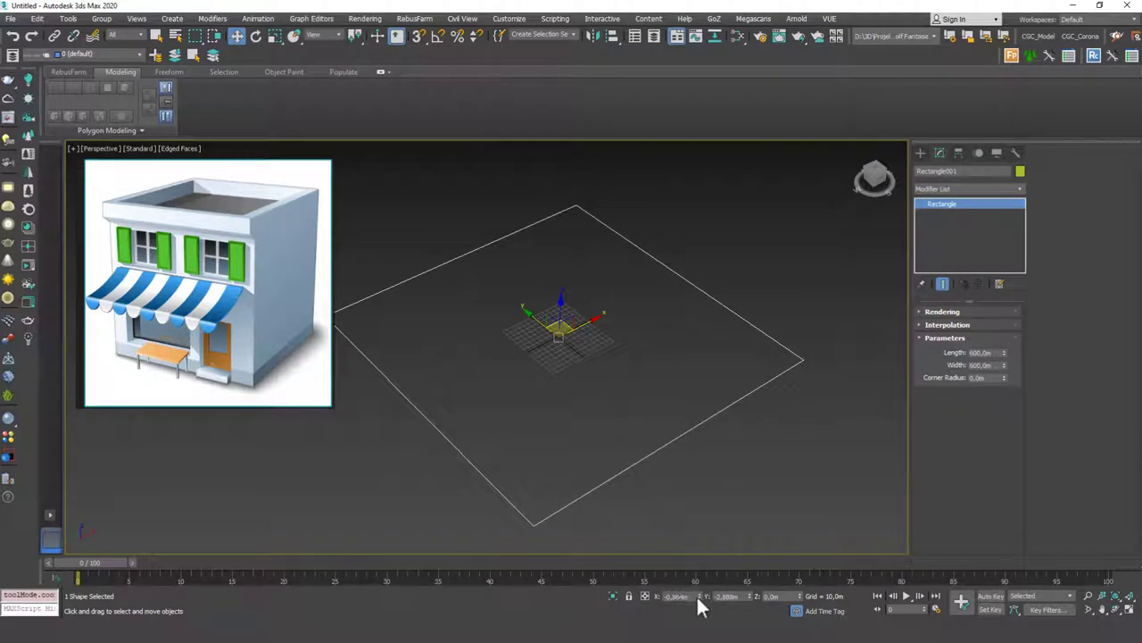
{"action": "right_click", "coordinate": [699, 596]}
{"action": "right_click", "coordinate": [750, 596]}
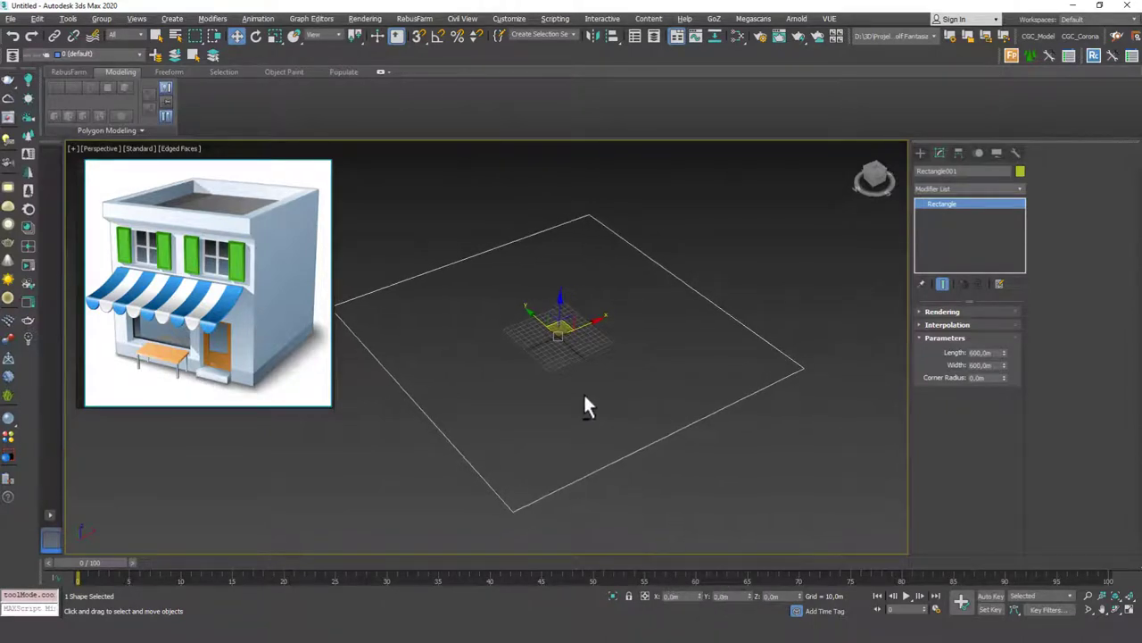
{"action": "middle_click_drag", "start_coordinate": [584, 395], "coordinate": [585, 406]}
Add an Edit Spline modifier to the rectangle and outline its spline by 20 m
{"action": "left_click", "coordinate": [963, 188]}
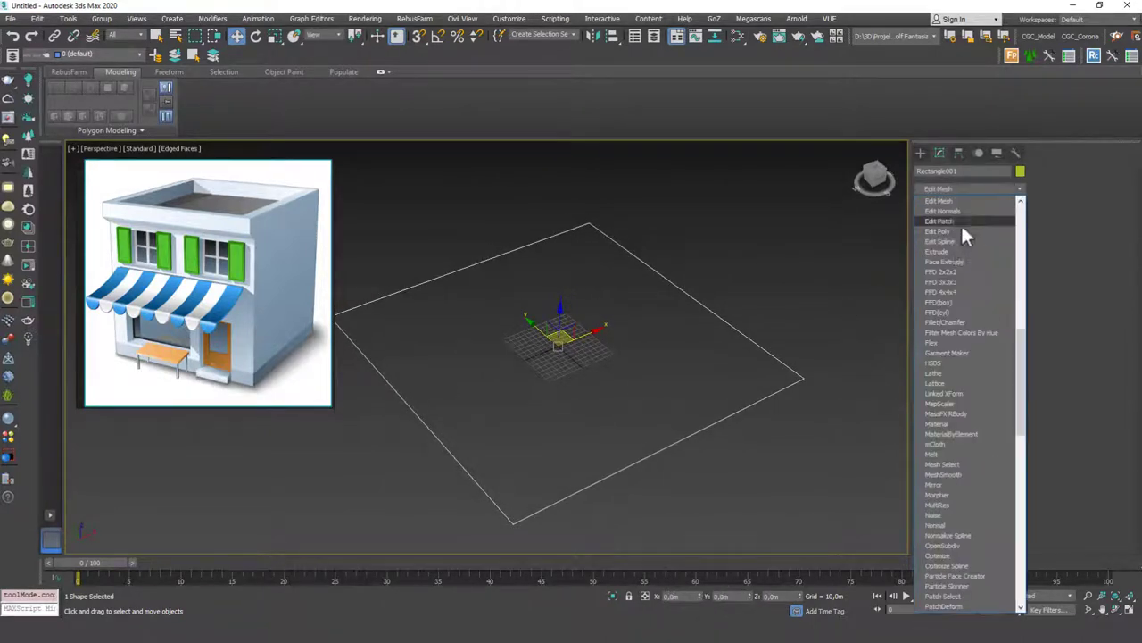
{"action": "left_click", "coordinate": [948, 249]}
{"action": "left_click", "coordinate": [982, 329]}
{"action": "left_click", "coordinate": [754, 339]}
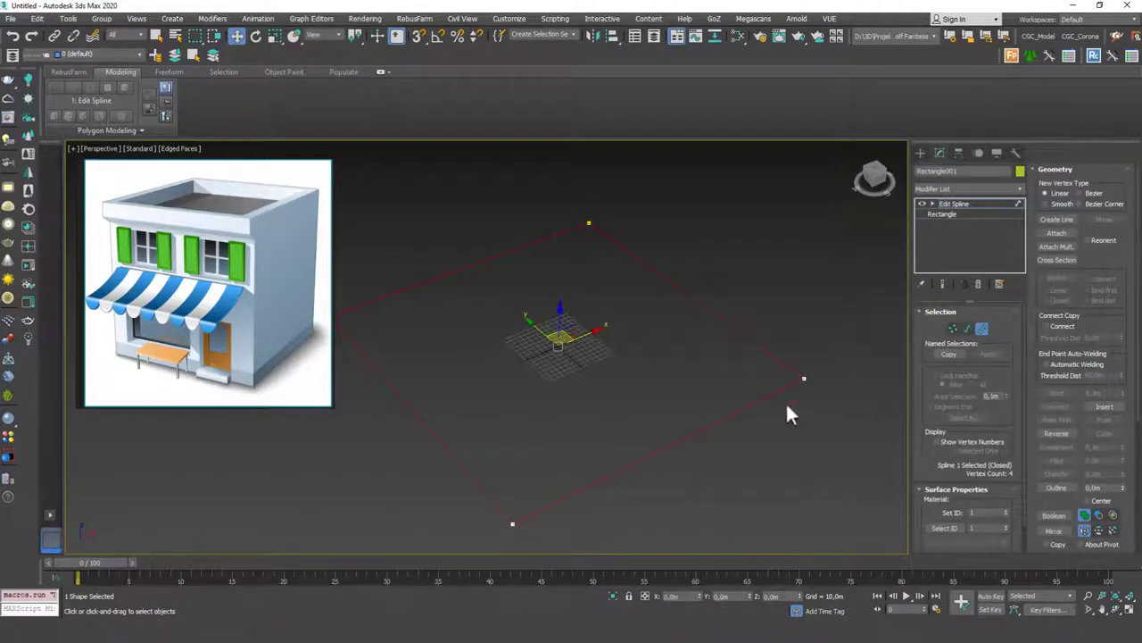
{"action": "scroll", "coordinate": [1086, 288], "scroll_direction": "down", "scroll_amount": 2}
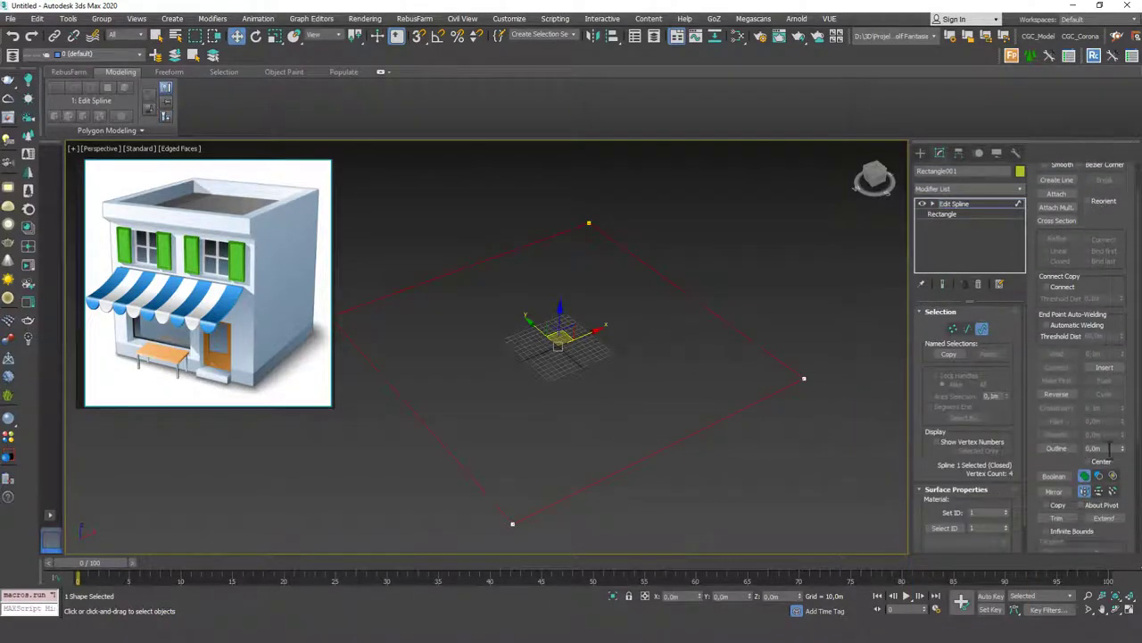
{"action": "left_click_drag", "start_coordinate": [1102, 449], "coordinate": [1030, 434]}
{"action": "type", "text": "20"}
{"action": "key", "text": "Return"}
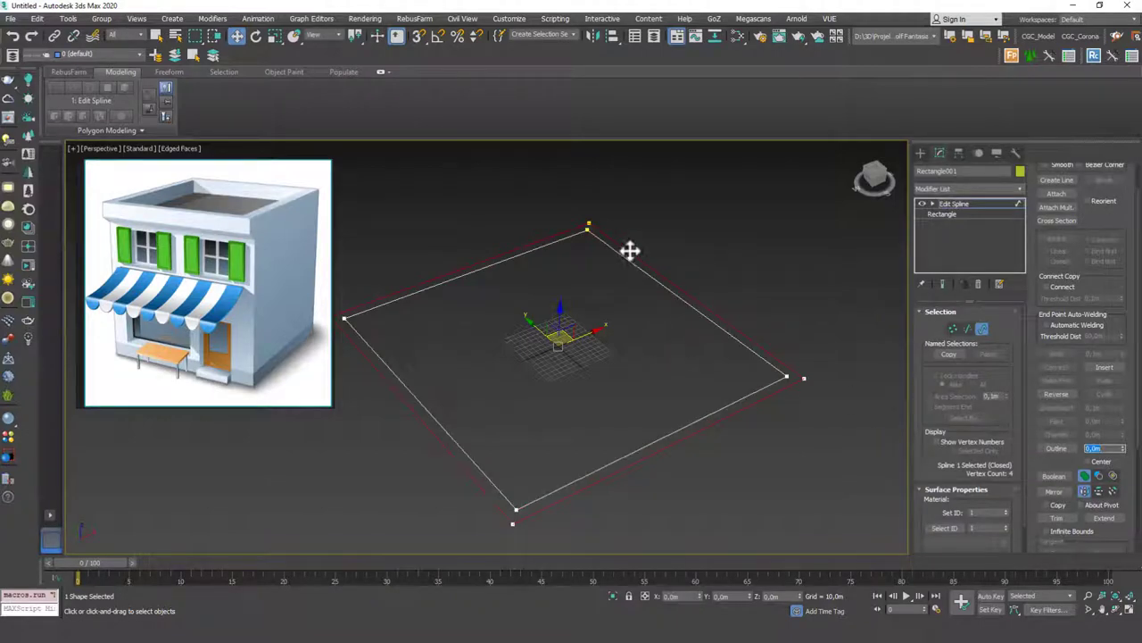
Leave spline editing and extrude the outlined footprint by 300 m to raise the building walls
{"action": "left_click", "coordinate": [633, 399]}
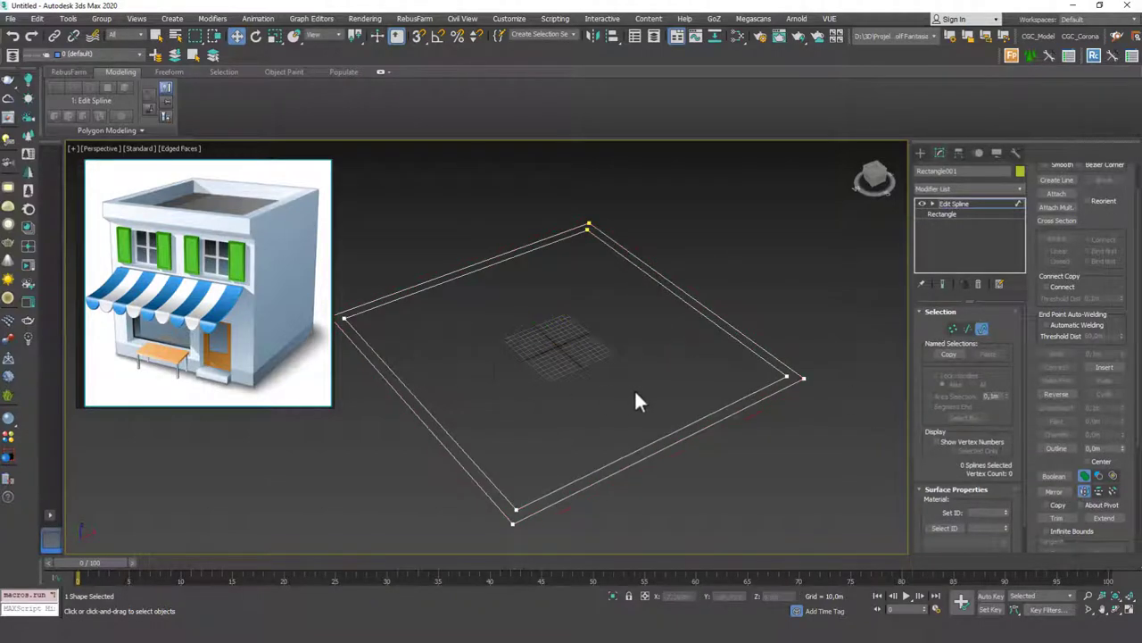
{"action": "left_click", "coordinate": [971, 202]}
{"action": "left_click", "coordinate": [970, 189]}
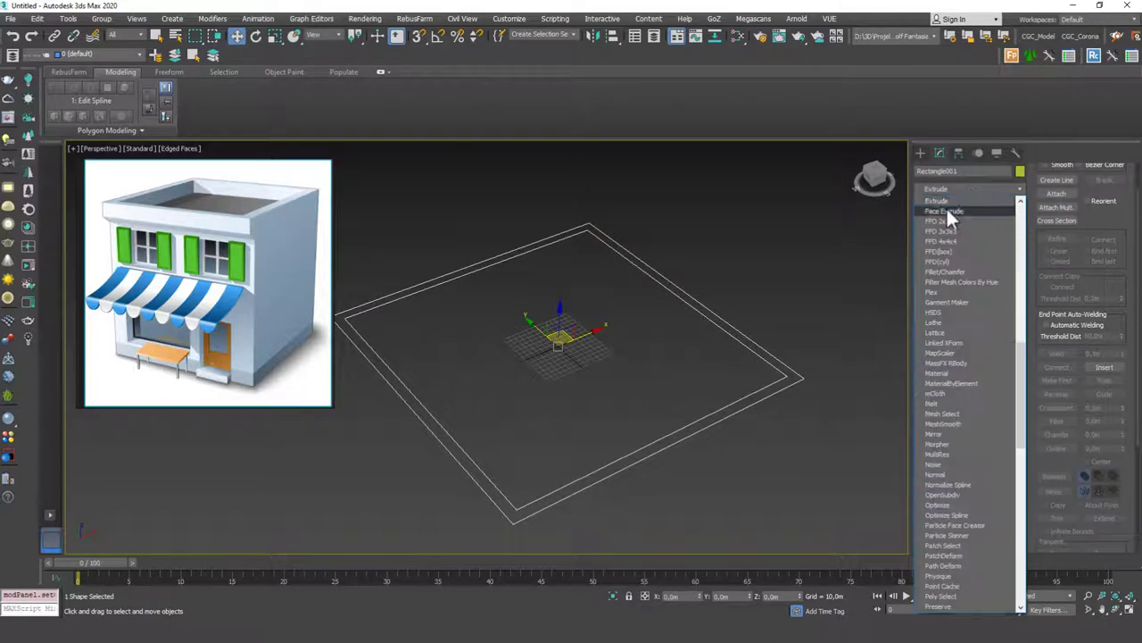
{"action": "left_click", "coordinate": [948, 197]}
{"action": "double_click", "coordinate": [982, 327]}
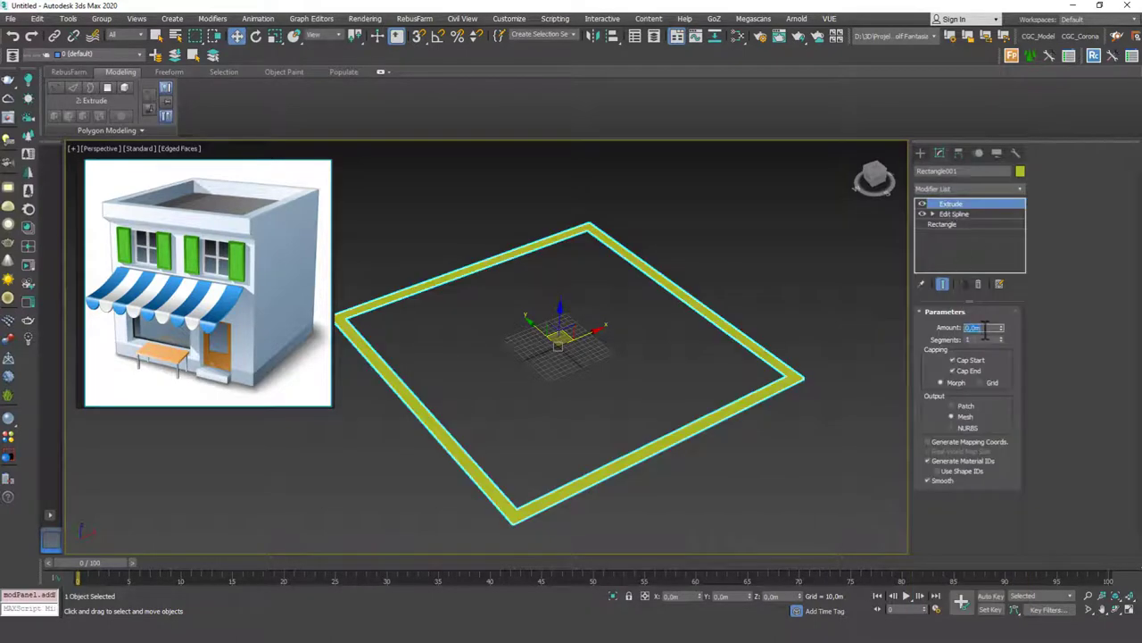
{"action": "type", "text": "300"}
{"action": "key", "text": "Return"}
{"action": "scroll", "coordinate": [705, 263], "scroll_direction": "down", "scroll_amount": 3}
{"action": "middle_click_drag", "start_coordinate": [683, 276], "coordinate": [688, 339], "text": "alt"}
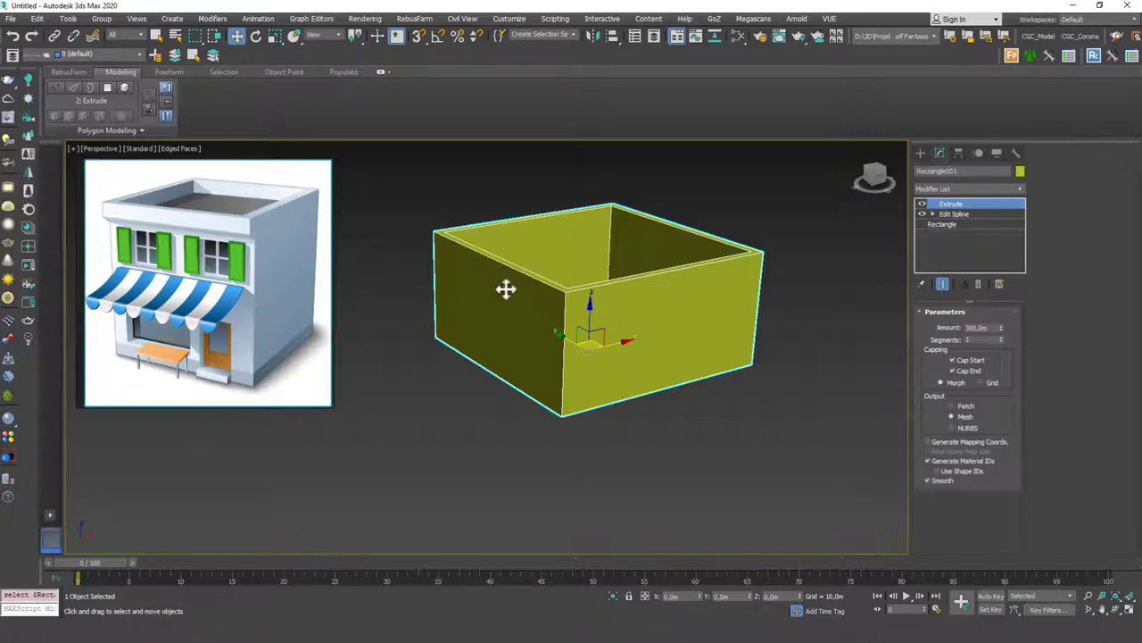
{"action": "middle_click_drag", "start_coordinate": [724, 339], "coordinate": [672, 327], "text": "alt"}
{"action": "scroll", "coordinate": [676, 333], "scroll_direction": "up", "scroll_amount": 3}
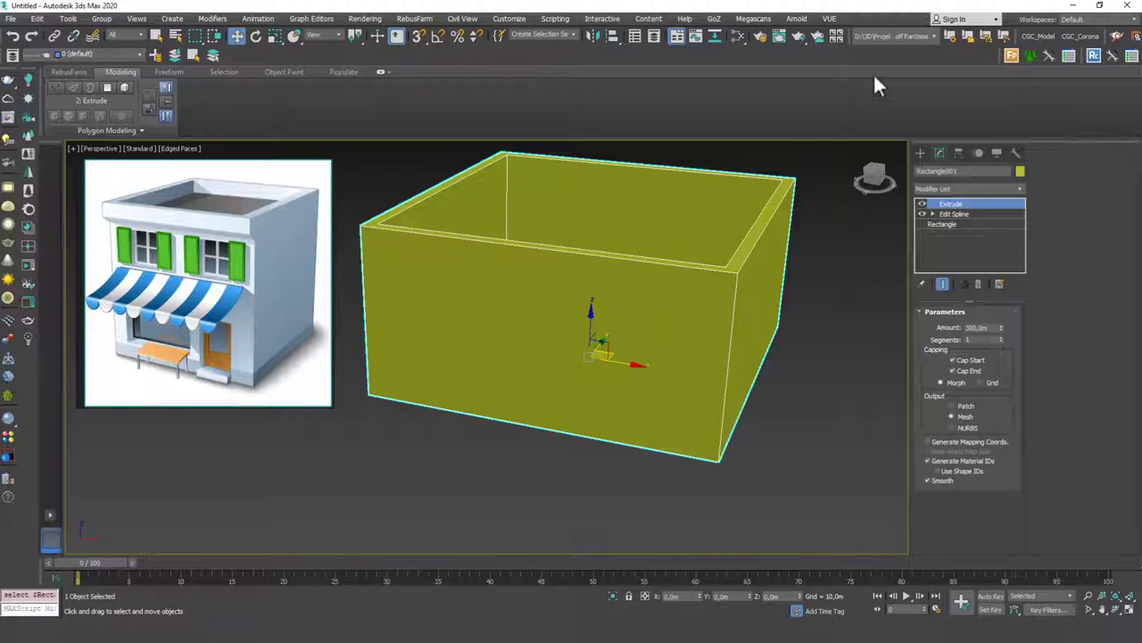
Draw a standard box in front of the building, about 218 m long, 145 m wide and 252 m high
{"action": "left_click", "coordinate": [921, 153]}
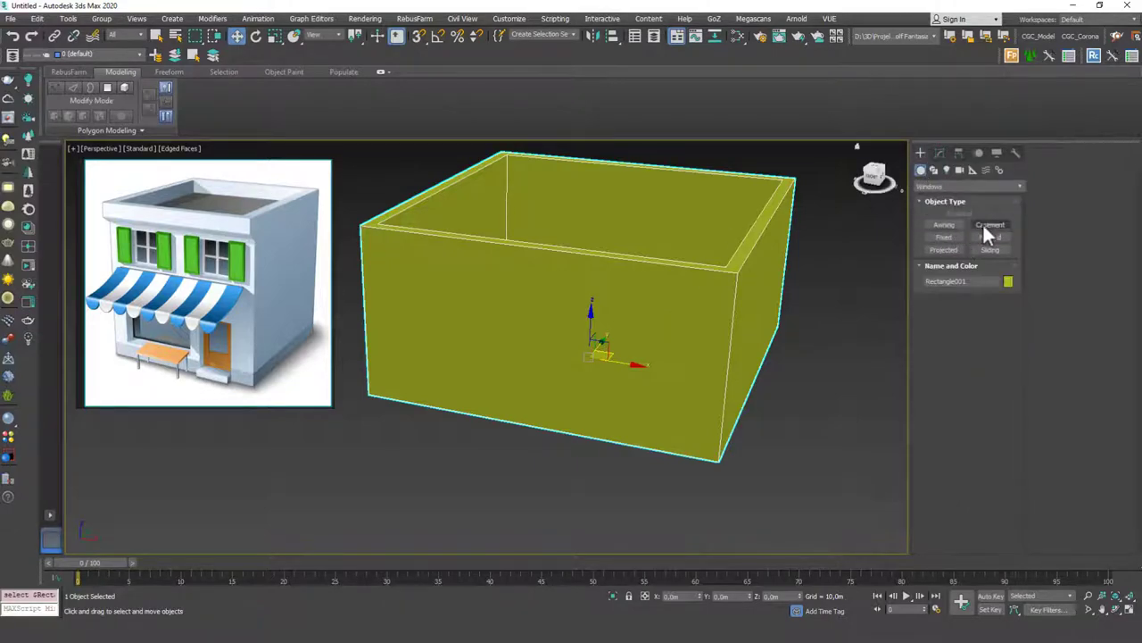
{"action": "left_click", "coordinate": [928, 186]}
{"action": "left_click", "coordinate": [933, 199]}
{"action": "left_click", "coordinate": [940, 223]}
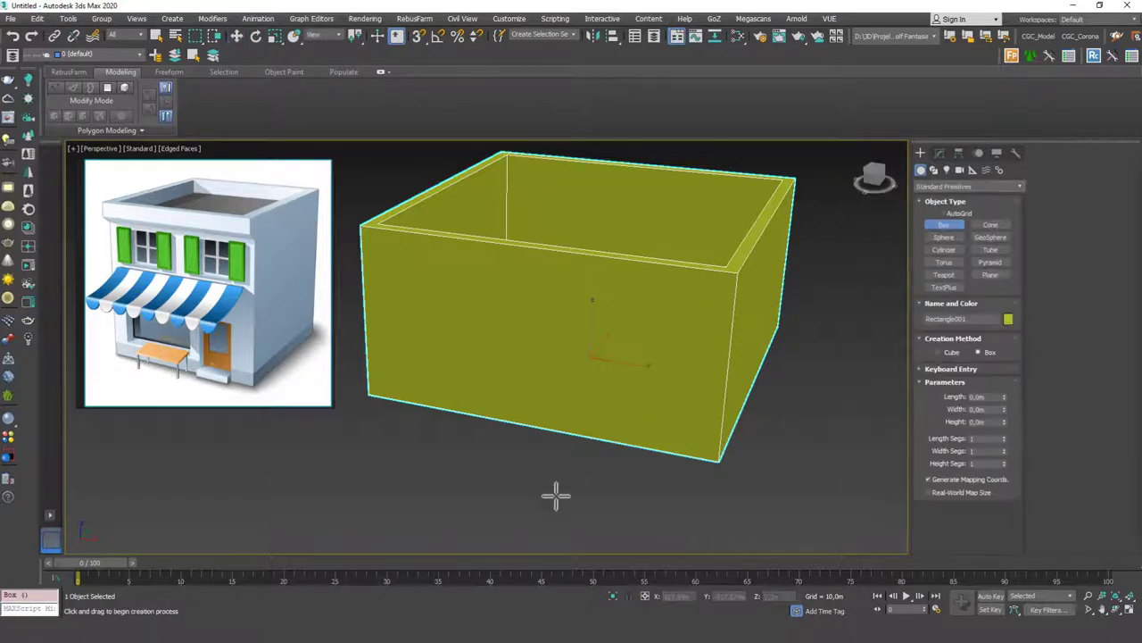
{"action": "left_click_drag", "start_coordinate": [579, 476], "coordinate": [621, 537]}
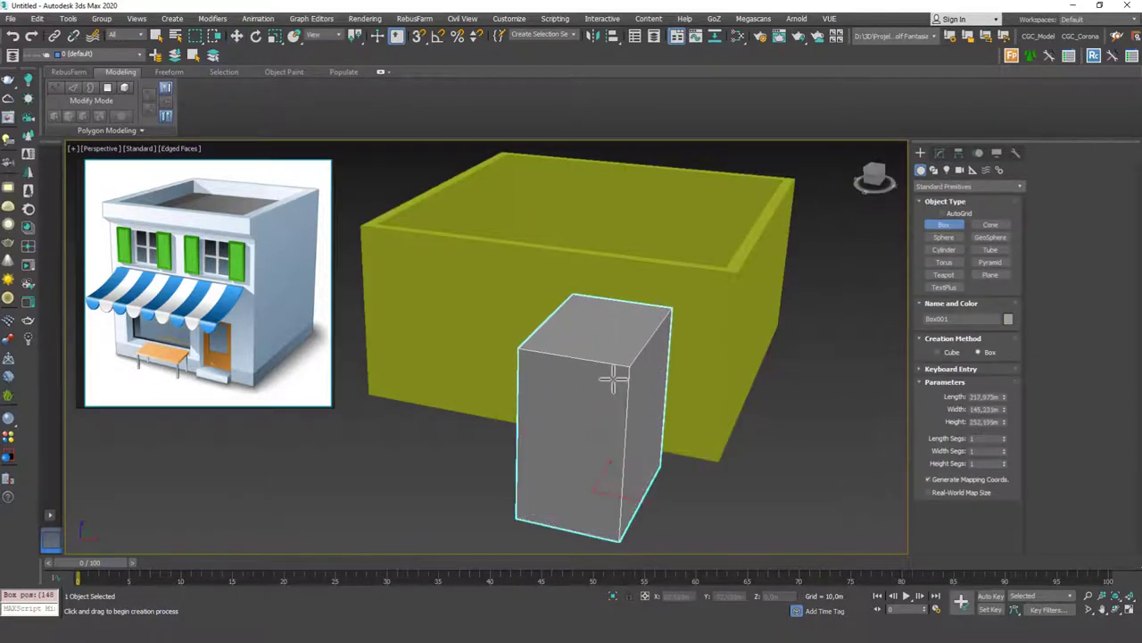
{"action": "right_click", "coordinate": [613, 378]}
{"action": "mouse_move", "coordinate": [773, 357]}
{"action": "middle_mouse_down", "text": "alt"}
{"action": "mouse_move", "coordinate": [635, 398]}
{"action": "mouse_move", "coordinate": [760, 355]}
{"action": "middle_mouse_up", "text": "alt"}
Set the box's length to 110 m, width to 110 m and height to 210 m
{"action": "left_click", "coordinate": [940, 152]}
{"action": "double_click", "coordinate": [982, 326]}
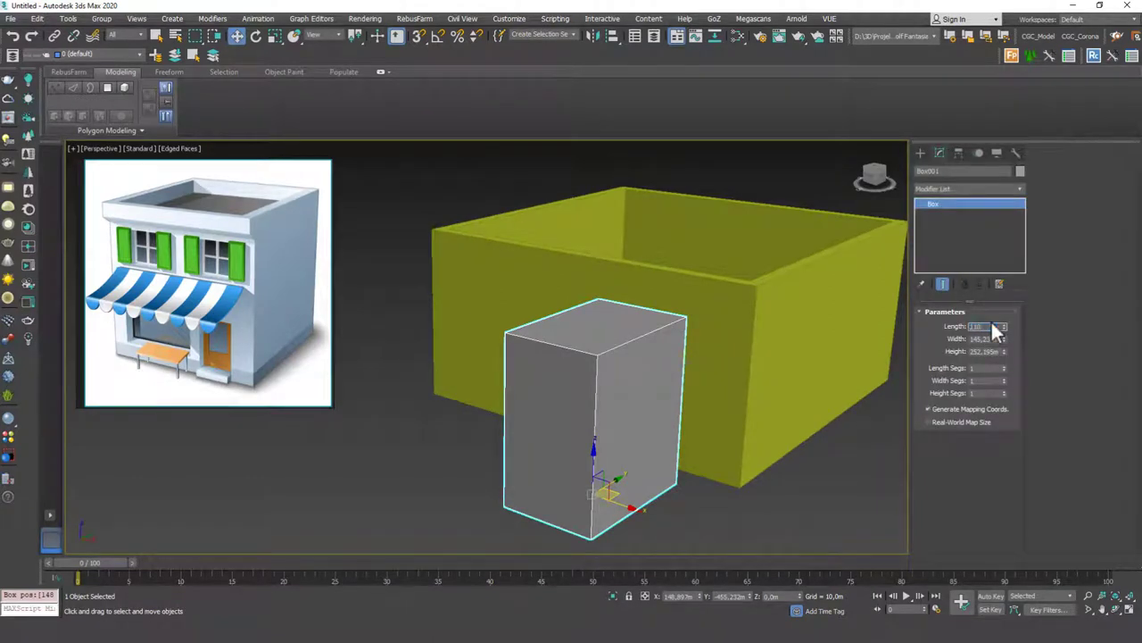
{"action": "type", "text": "110"}
{"action": "key", "text": "Tab"}
{"action": "type", "text": "110"}
{"action": "key", "text": "Tab"}
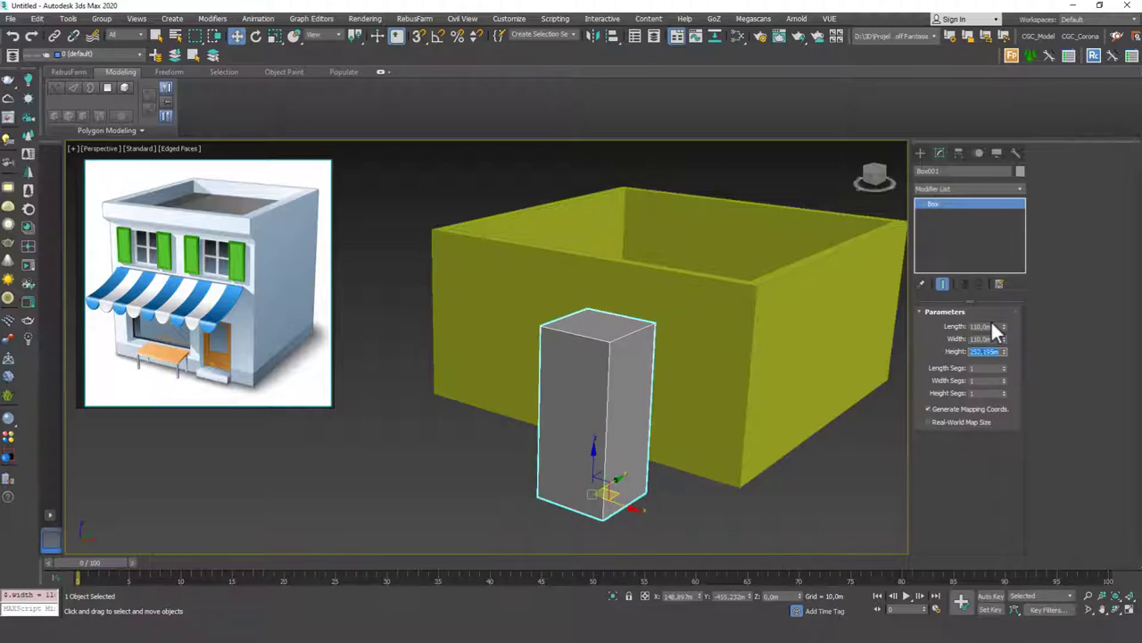
{"action": "type", "text": "210"}
{"action": "key", "text": "Return"}
Move the box to the front wall and vertex-snap its lower corner onto the wall's outer bottom corner
{"action": "middle_click_drag", "start_coordinate": [653, 357], "coordinate": [632, 437], "text": "alt"}
{"action": "left_click_drag", "start_coordinate": [611, 462], "coordinate": [681, 403]}
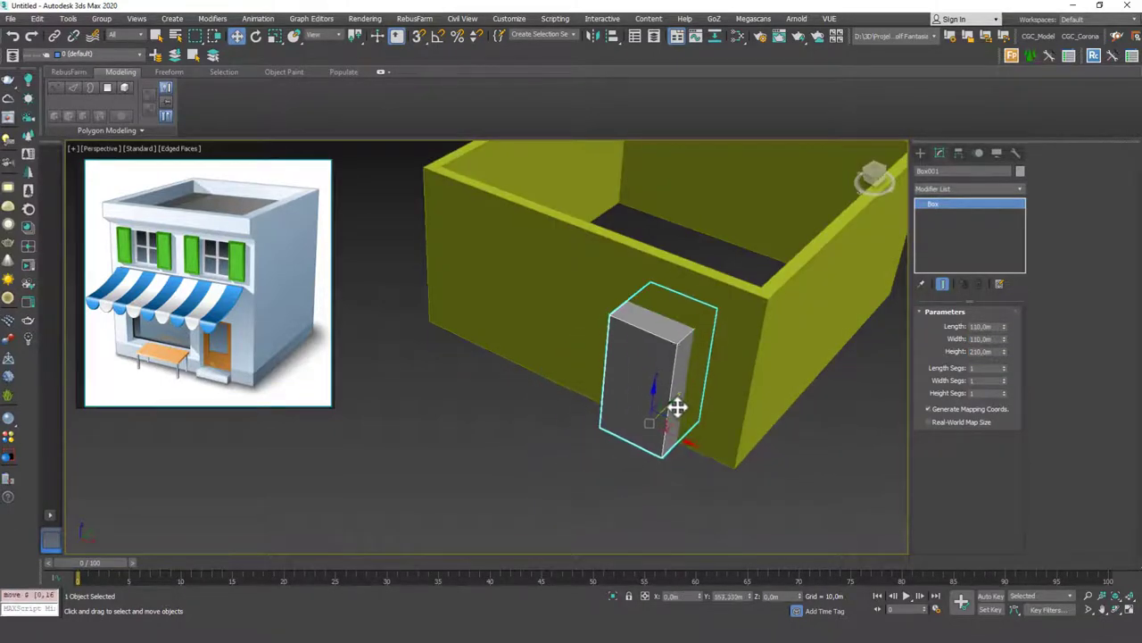
{"action": "middle_click_drag", "start_coordinate": [678, 402], "coordinate": [592, 416], "text": "alt"}
{"action": "scroll", "coordinate": [596, 455], "scroll_direction": "up", "scroll_amount": 3}
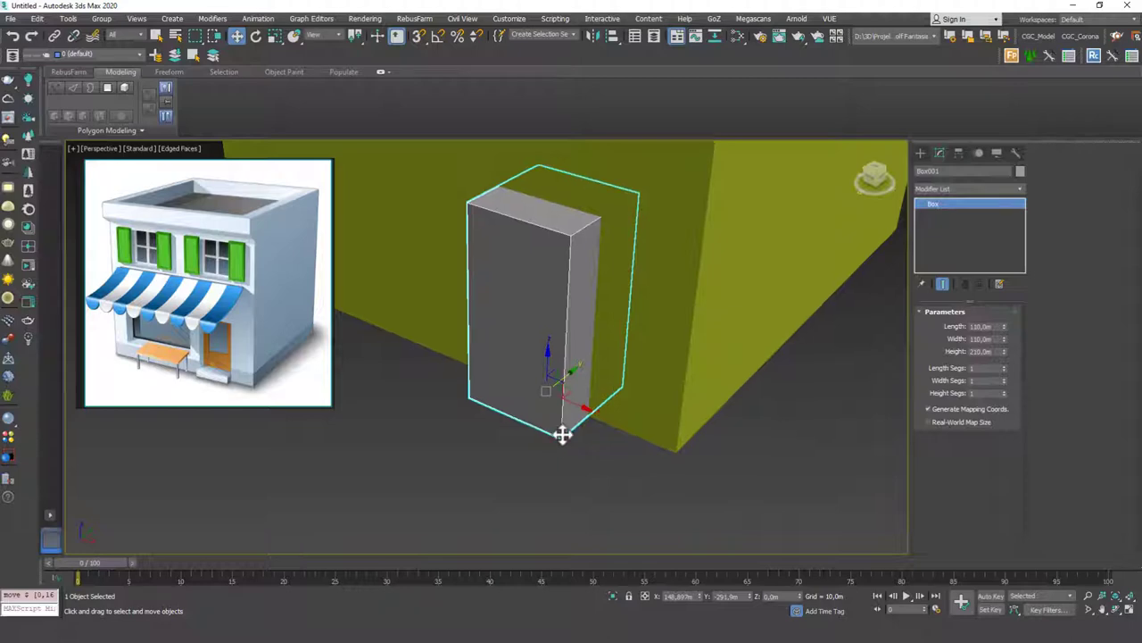
{"action": "key", "text": "s"}
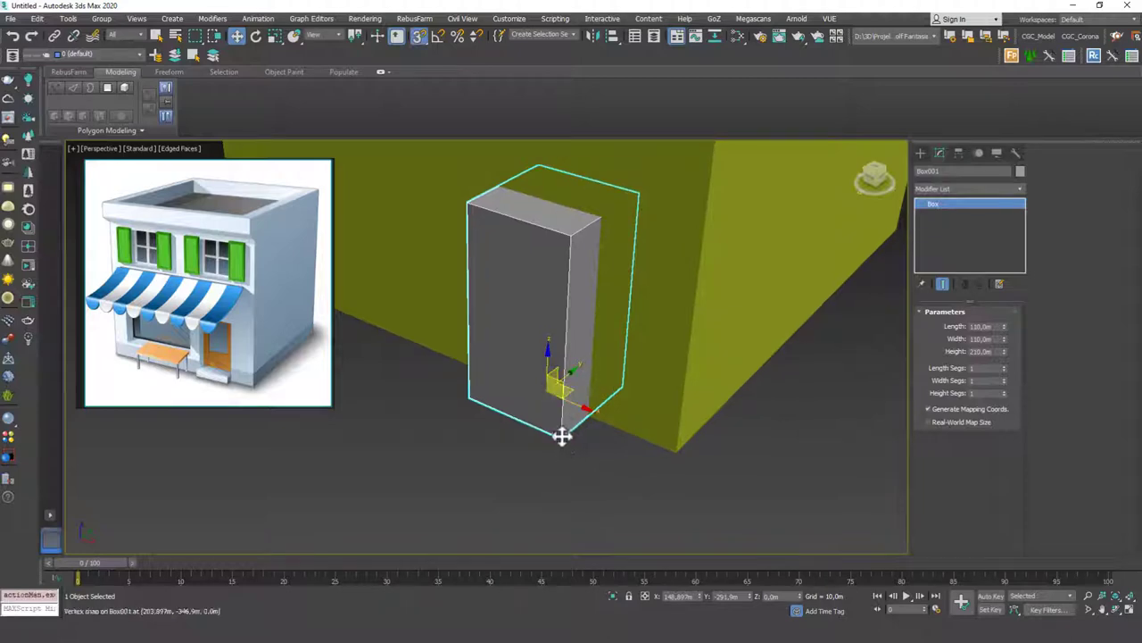
{"action": "left_click_drag", "start_coordinate": [561, 436], "coordinate": [676, 451]}
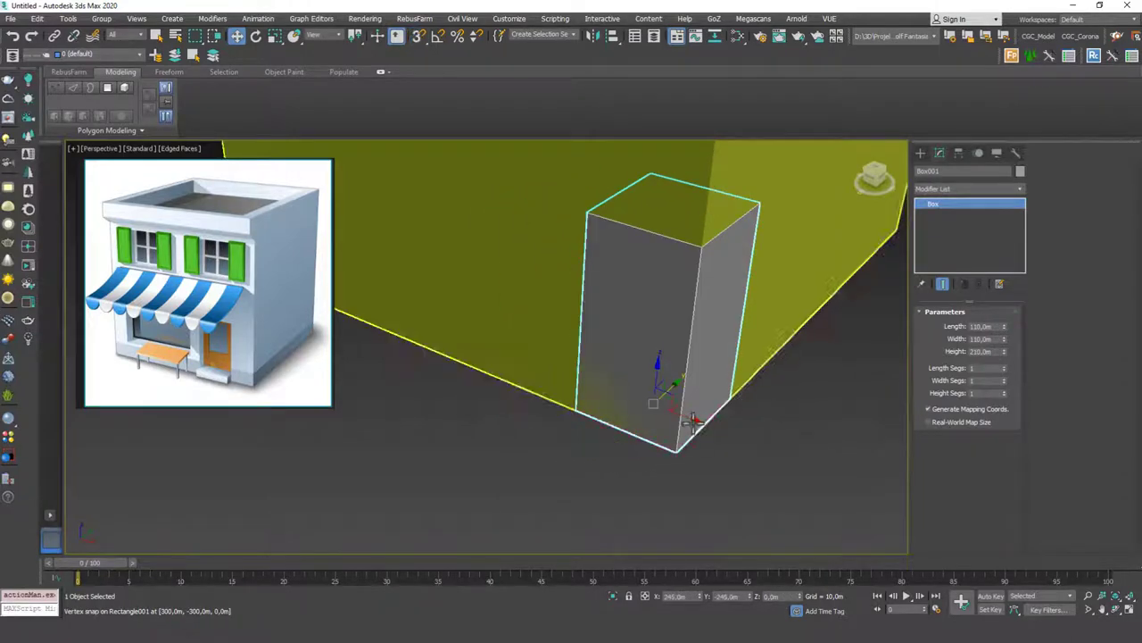
{"action": "key", "text": "s"}
Shift the box along X by a relative offset, inward from the wall corner to the door position
{"action": "left_click", "coordinate": [644, 596]}
{"action": "key", "text": "BackSpace"}
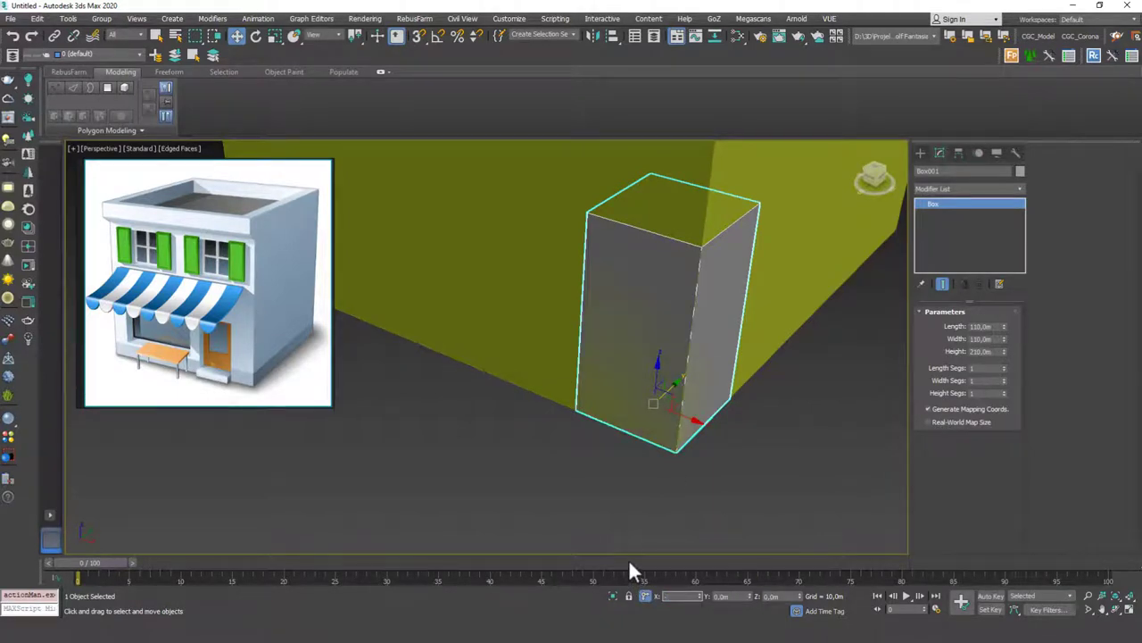
{"action": "key", "text": "Return"}
{"action": "middle_click_drag", "start_coordinate": [588, 436], "coordinate": [715, 448], "text": "alt"}
{"action": "key", "text": "alt+x"}
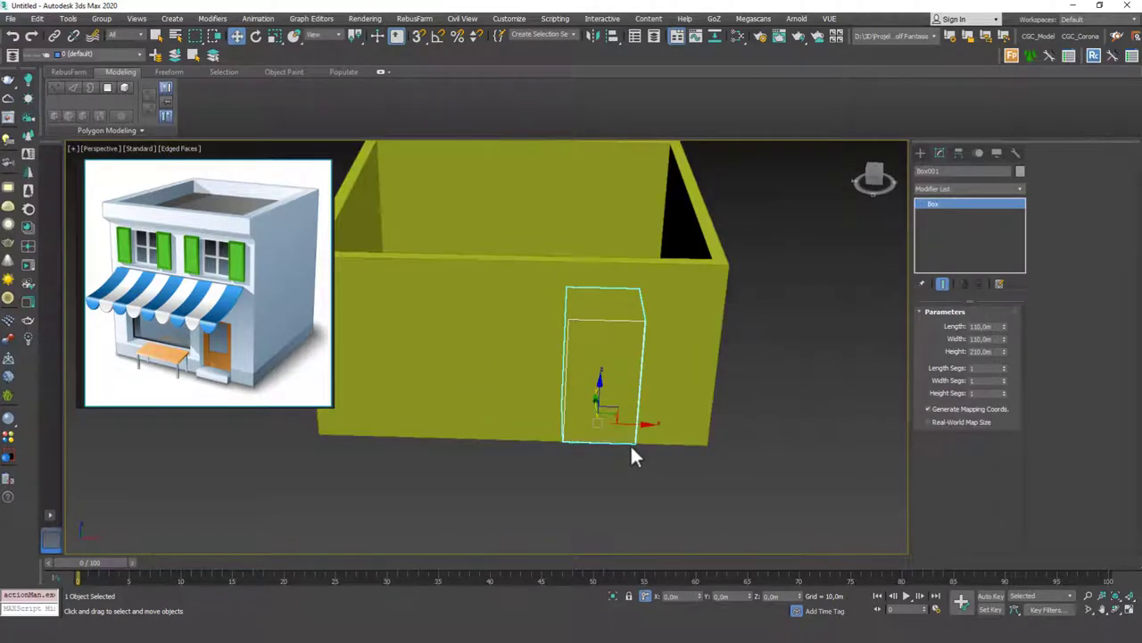
Move the door box along Y so it sticks out of the front wall while still cutting through it
{"action": "middle_click_drag", "start_coordinate": [630, 403], "coordinate": [635, 413], "text": "alt"}
{"action": "scroll", "coordinate": [636, 412], "scroll_direction": "up", "scroll_amount": 2}
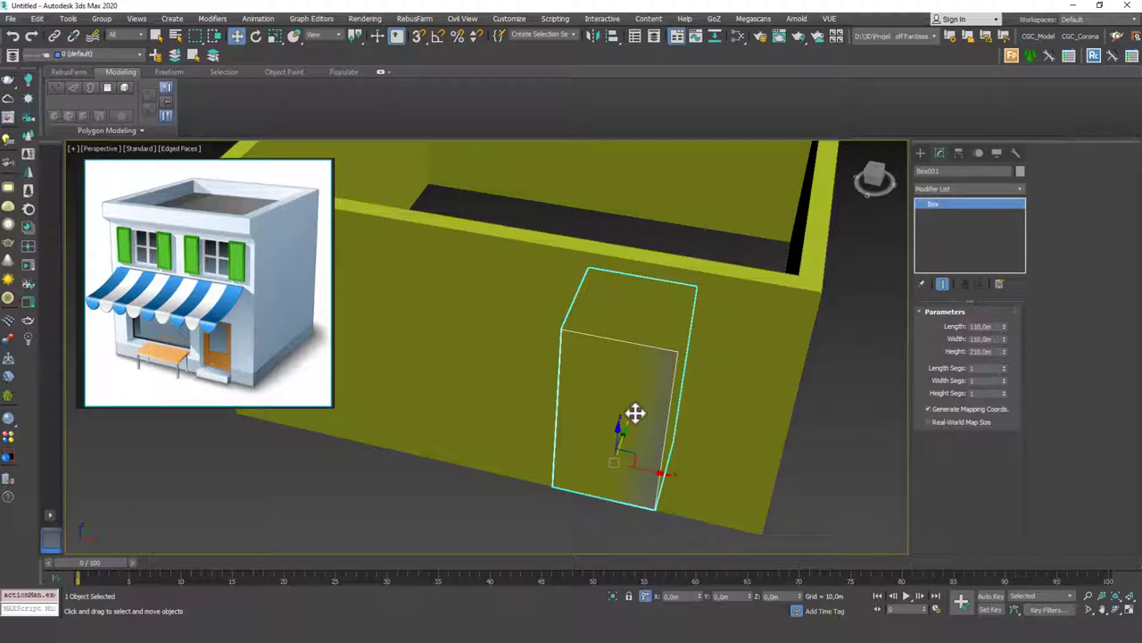
{"action": "middle_click_drag", "start_coordinate": [633, 408], "coordinate": [622, 420], "text": "alt"}
{"action": "left_click_drag", "start_coordinate": [660, 431], "coordinate": [585, 429]}
{"action": "middle_click_drag", "start_coordinate": [585, 428], "coordinate": [627, 381], "text": "alt"}
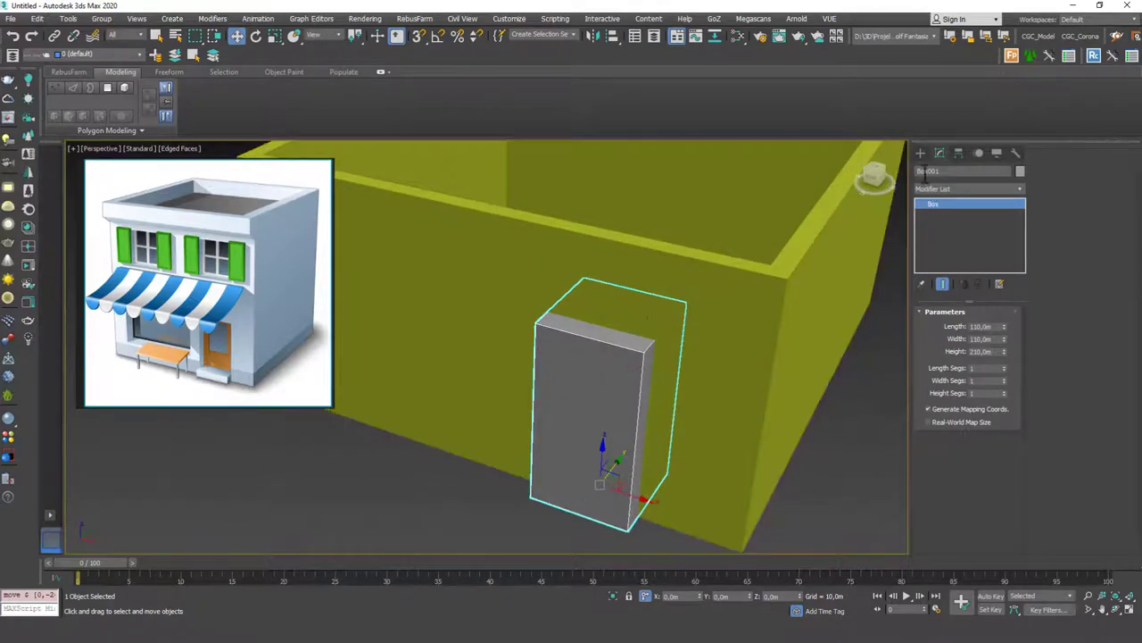
Subtract the box from the walls with a ProBoolean Subtraction to cut the door opening
{"action": "left_click", "coordinate": [826, 384]}
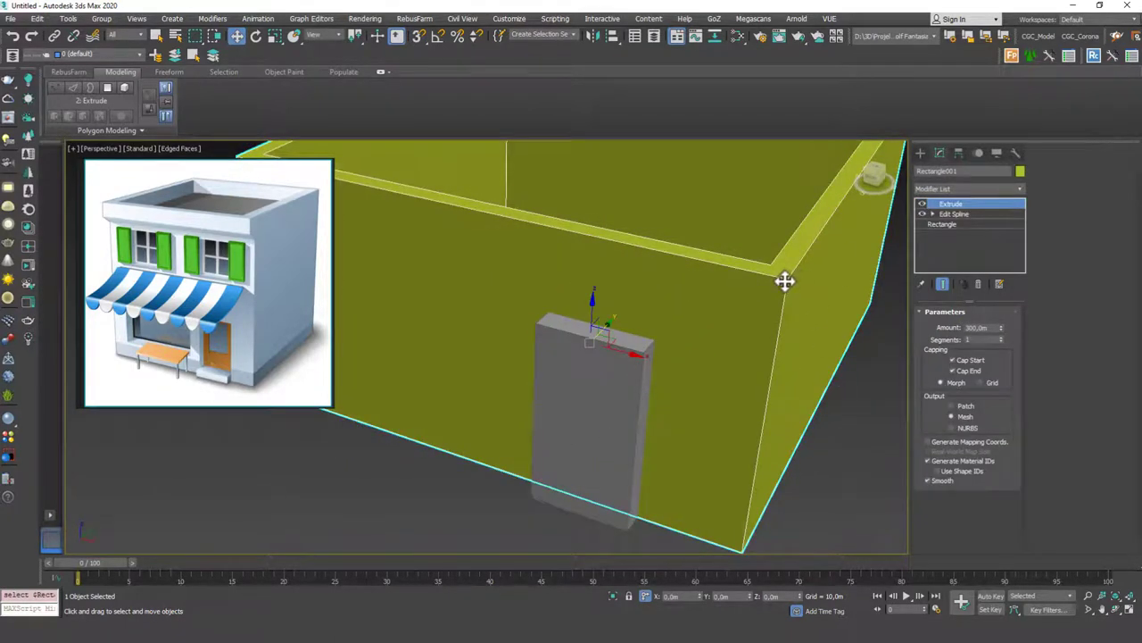
{"action": "left_click", "coordinate": [922, 152]}
{"action": "left_click", "coordinate": [928, 186]}
{"action": "left_click", "coordinate": [936, 219]}
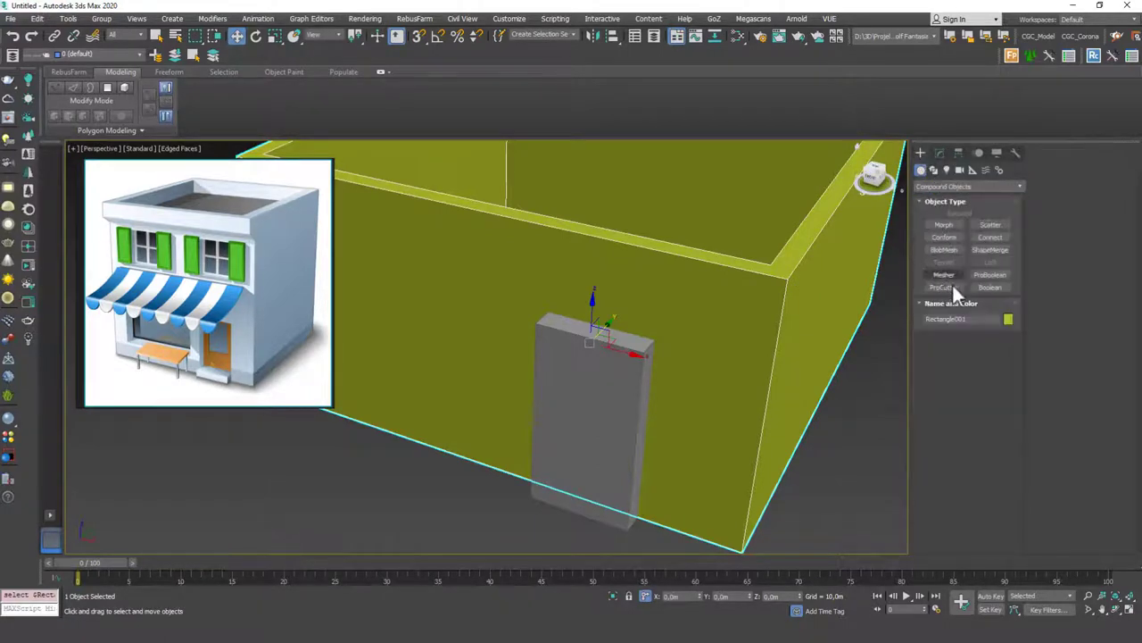
{"action": "left_click", "coordinate": [990, 274]}
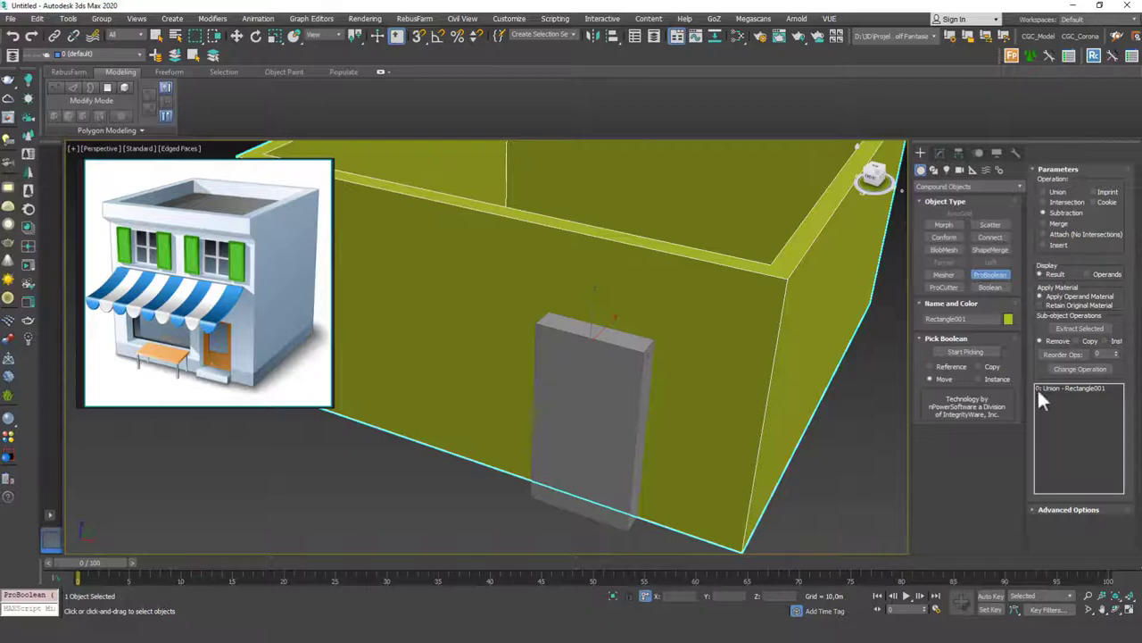
{"action": "left_click", "coordinate": [980, 354]}
{"action": "left_click", "coordinate": [630, 399]}
{"action": "key", "text": "w"}
{"action": "scroll", "coordinate": [630, 356], "scroll_direction": "down", "scroll_amount": 5}
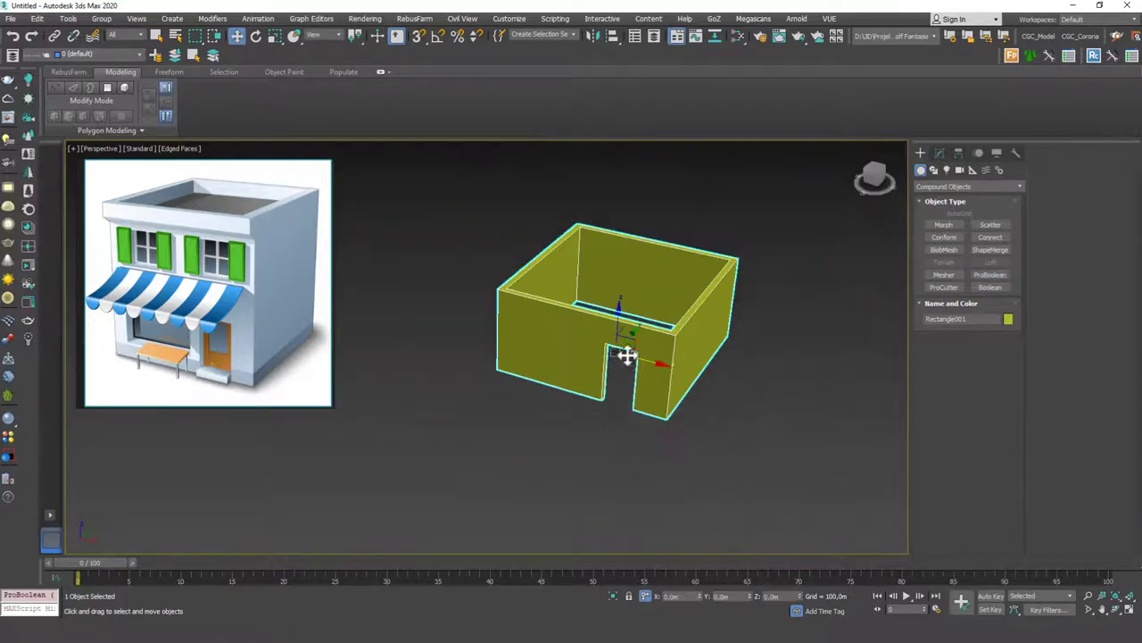
{"action": "middle_click_drag", "start_coordinate": [605, 424], "coordinate": [631, 429], "text": "alt"}
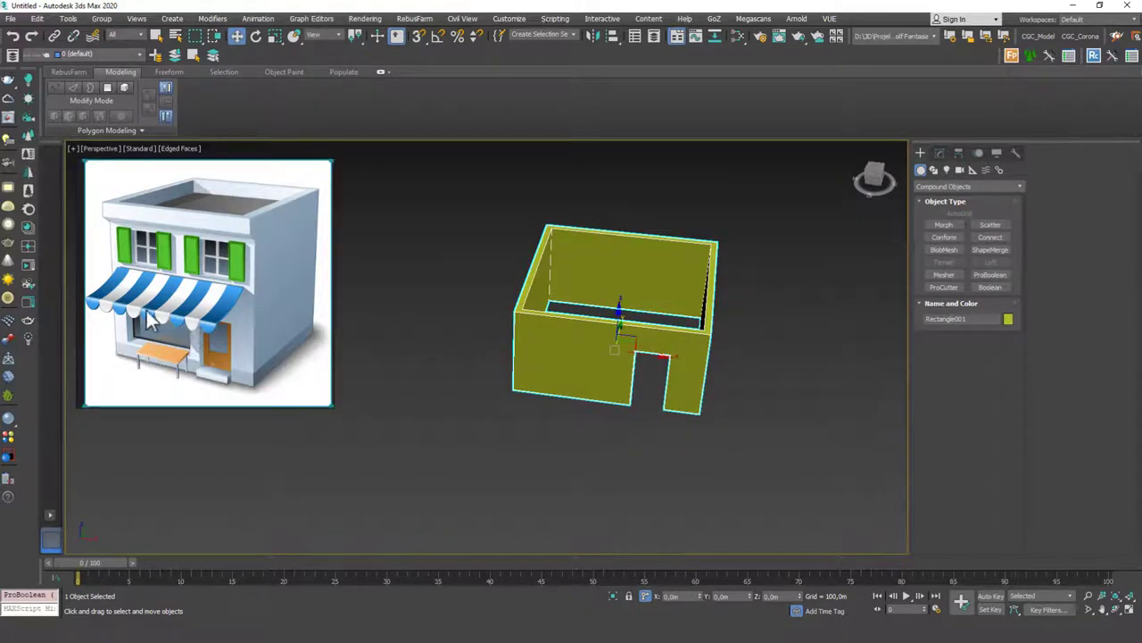
Draw a second box in front of the wall beside the door, about 169 m long, 249 m wide and 187 m high
{"action": "left_click", "coordinate": [453, 406]}
{"action": "left_click", "coordinate": [934, 185]}
{"action": "left_click", "coordinate": [931, 197]}
{"action": "left_click", "coordinate": [943, 224]}
{"action": "left_click_drag", "start_coordinate": [528, 407], "coordinate": [601, 450]}
{"action": "left_click", "coordinate": [600, 391]}
{"action": "right_click", "coordinate": [600, 391]}
{"action": "left_click", "coordinate": [939, 153]}
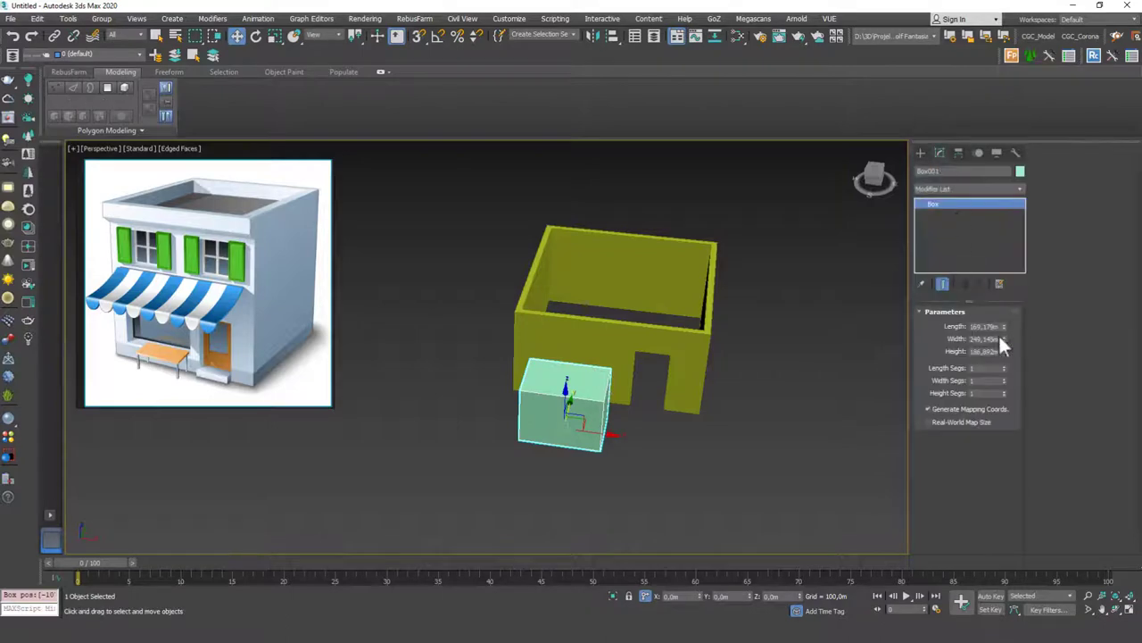
Set the second box's width to 250 m and its length to 50 m
{"action": "left_click_drag", "start_coordinate": [1002, 336], "coordinate": [1000, 332]}
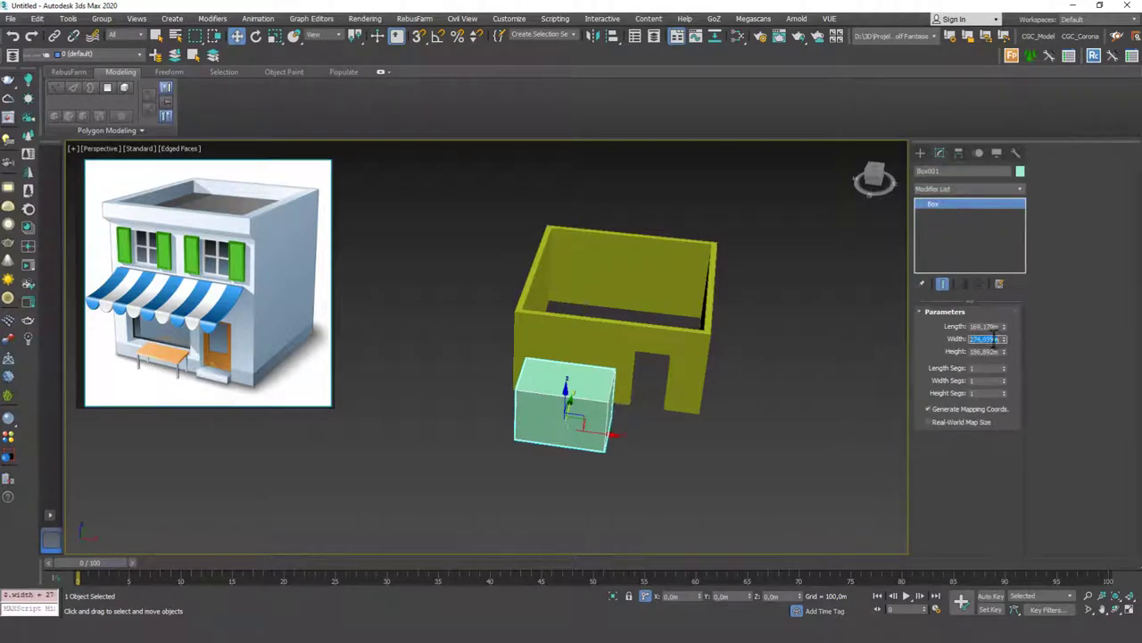
{"action": "type", "text": "250"}
{"action": "key", "text": "Return"}
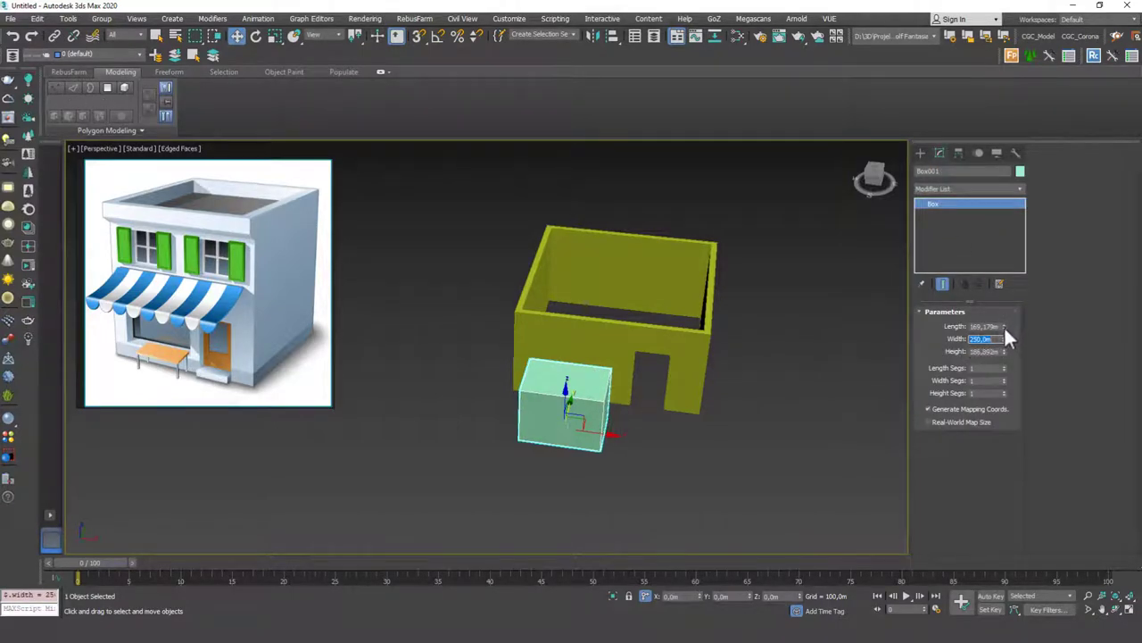
{"action": "double_click", "coordinate": [988, 326]}
{"action": "type", "text": "50"}
{"action": "key", "text": "Return"}
{"action": "middle_click_drag", "start_coordinate": [561, 366], "coordinate": [645, 311], "text": "alt"}
{"action": "scroll", "coordinate": [573, 386], "scroll_direction": "up", "scroll_amount": 3}
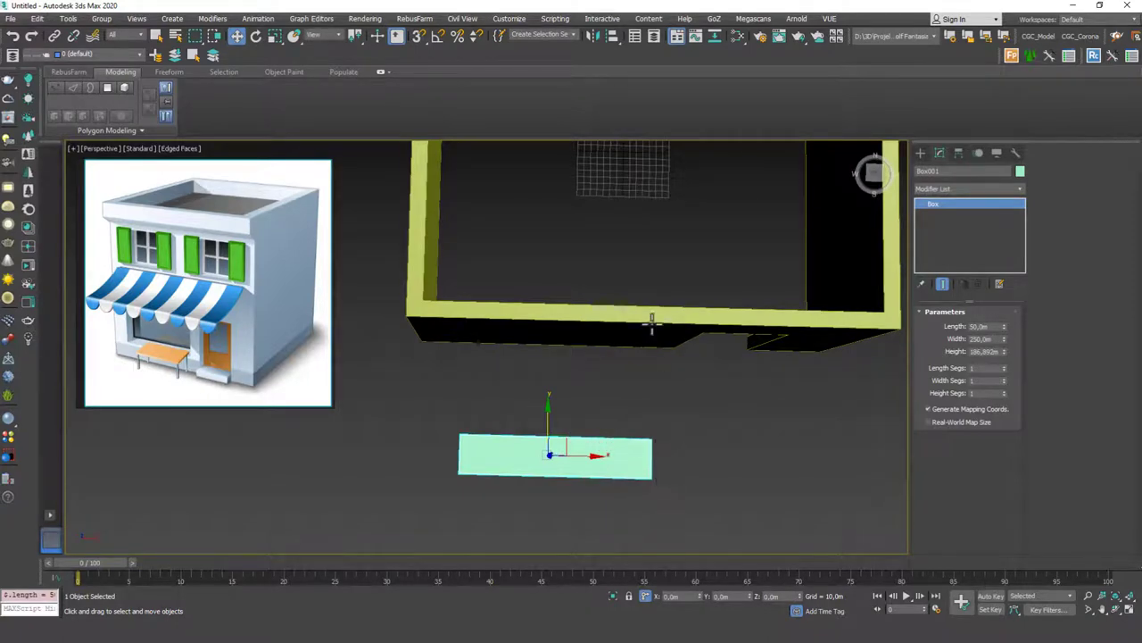
Change both the display units and the system unit scale from meters to centimeters
{"action": "double_click", "coordinate": [992, 327]}
{"action": "left_click", "coordinate": [510, 18]}
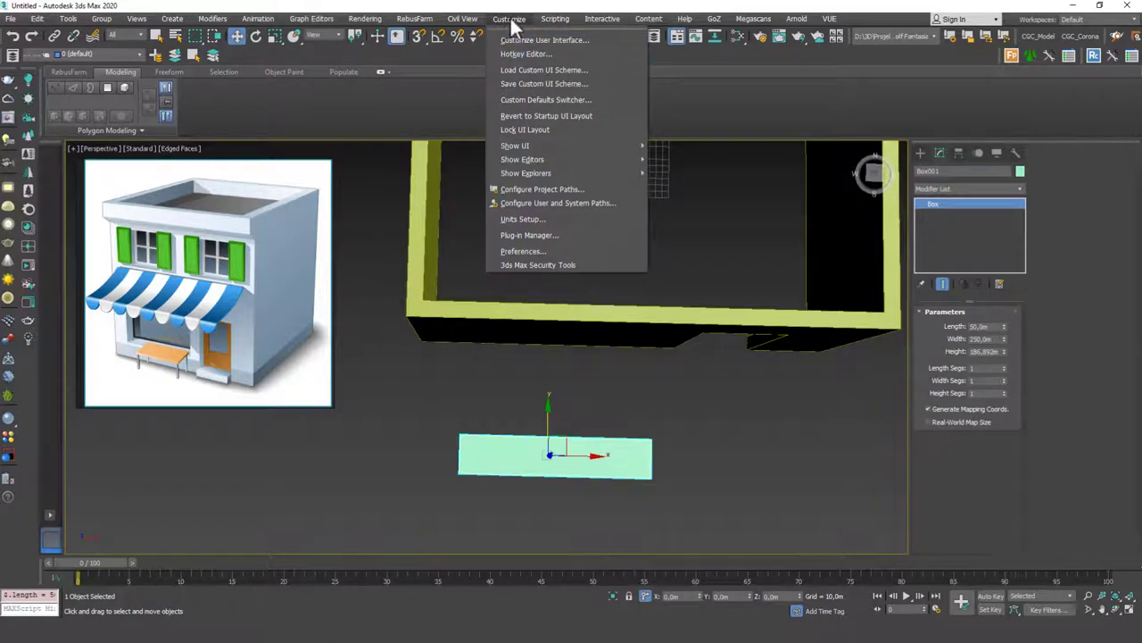
{"action": "left_click", "coordinate": [552, 220]}
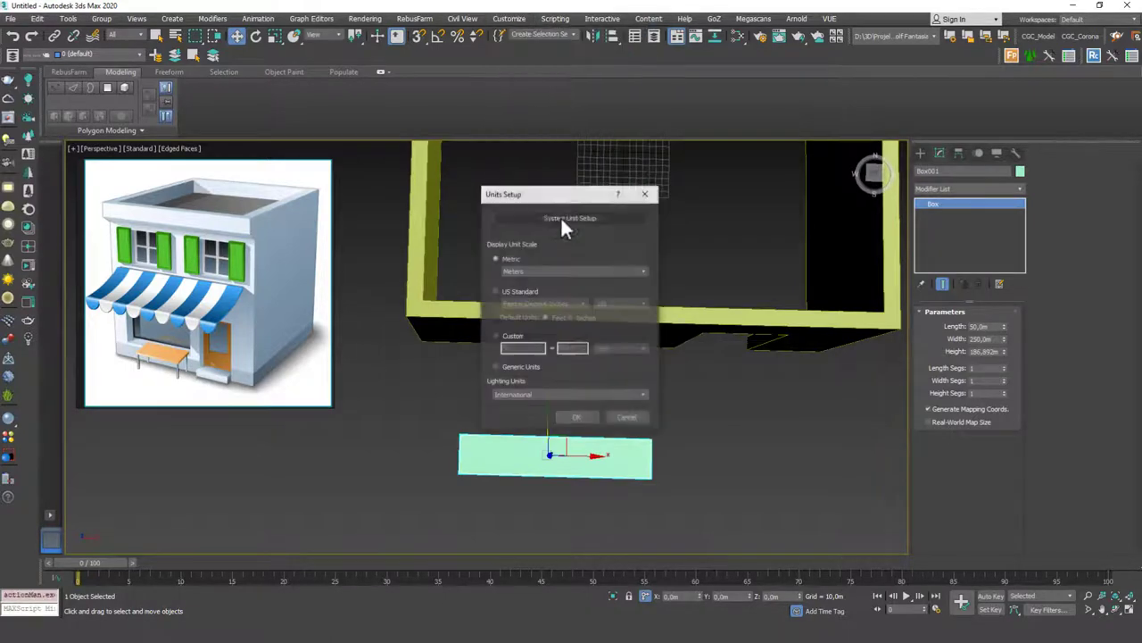
{"action": "left_click", "coordinate": [553, 271]}
{"action": "left_click", "coordinate": [540, 289]}
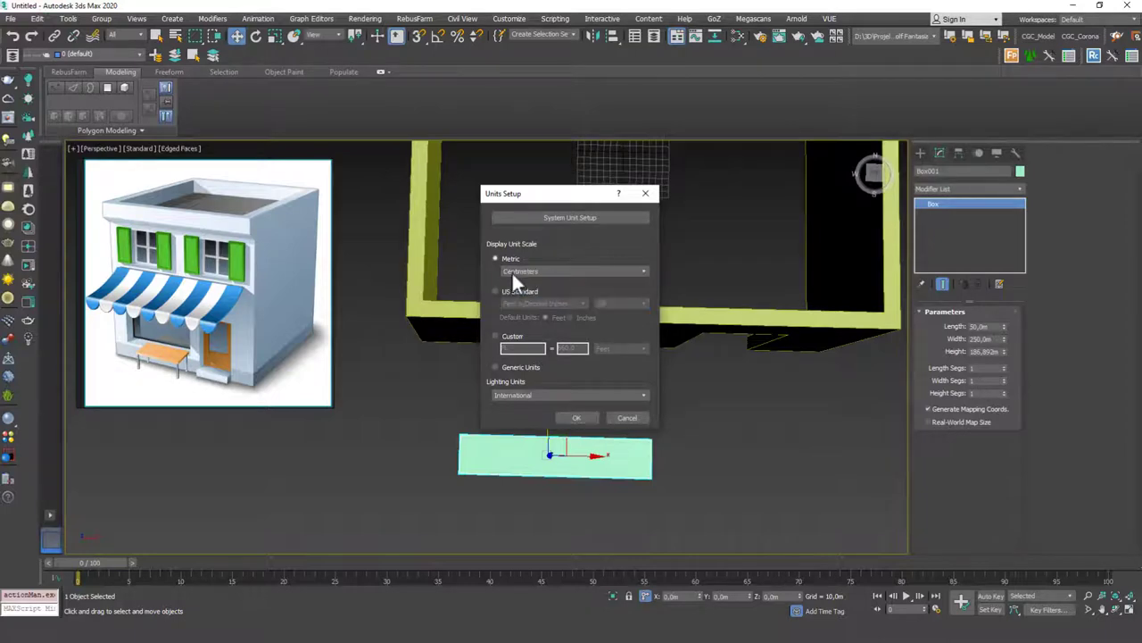
{"action": "left_click", "coordinate": [586, 218]}
{"action": "left_click", "coordinate": [597, 274]}
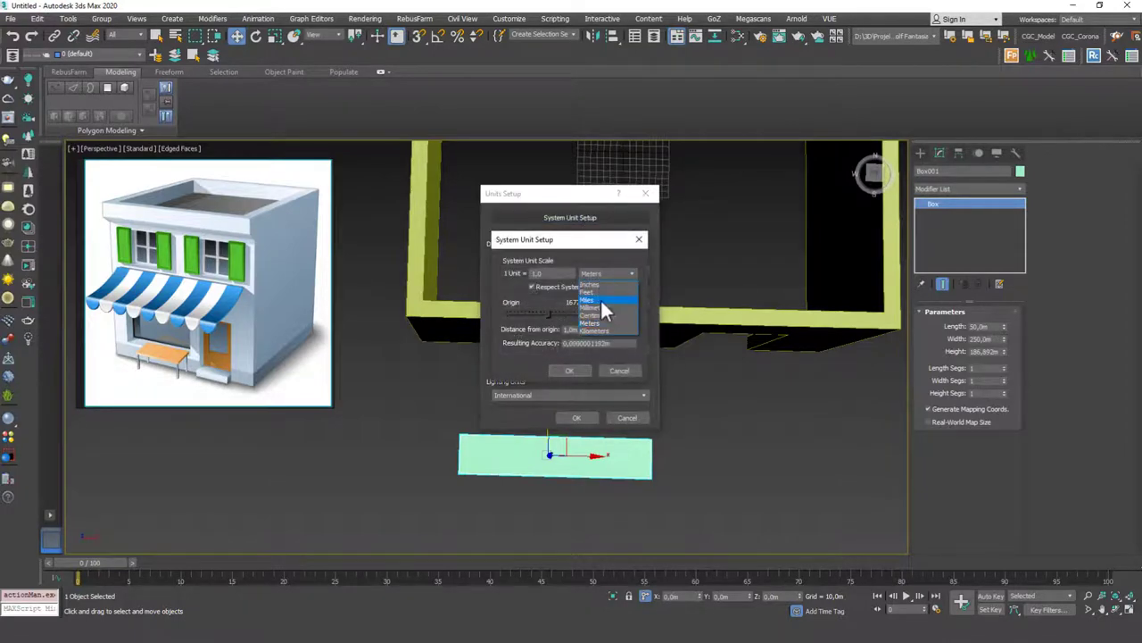
{"action": "left_click", "coordinate": [596, 315]}
{"action": "left_click", "coordinate": [571, 370]}
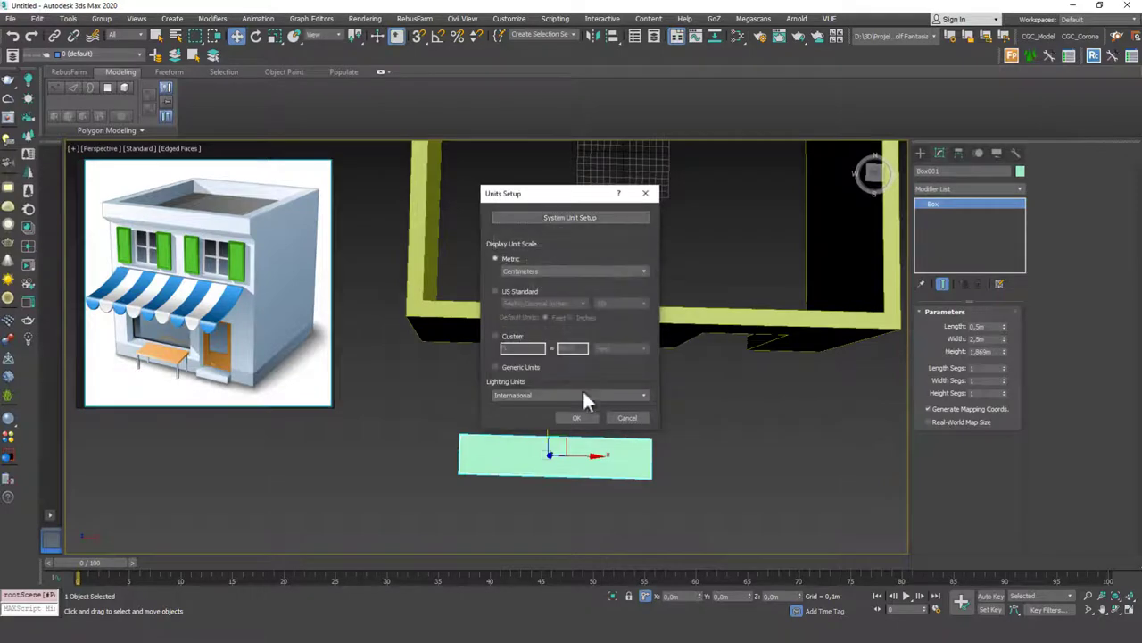
{"action": "left_click", "coordinate": [577, 417]}
Move the window box against the front wall, snapping its lower corner to the outer bottom corner farthest from the door
{"action": "scroll", "coordinate": [603, 393], "scroll_direction": "down", "scroll_amount": 3}
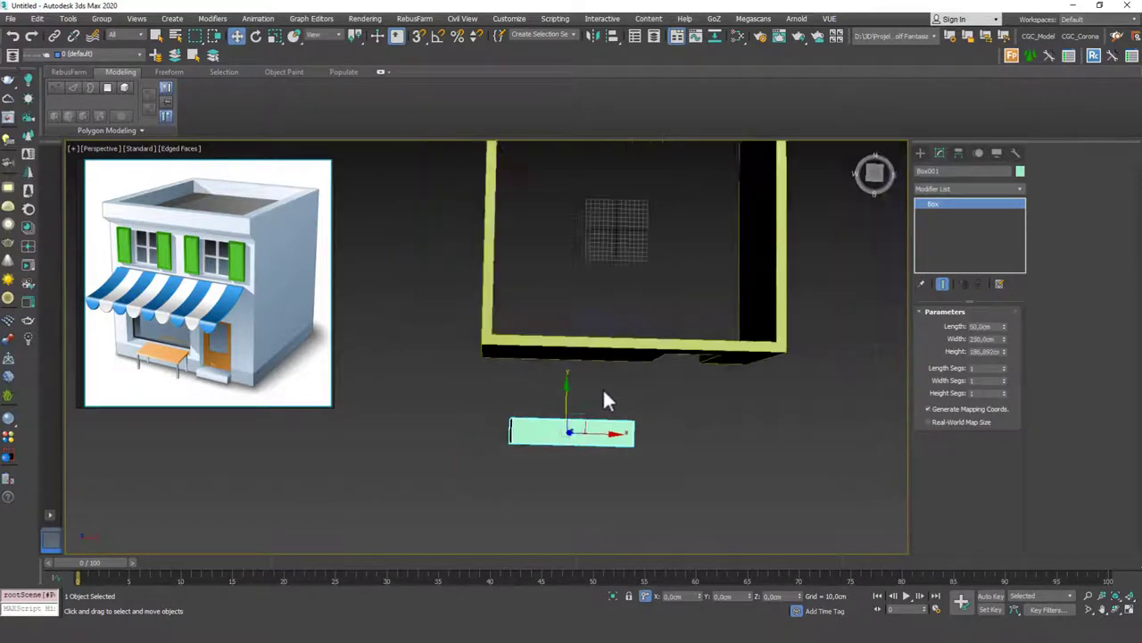
{"action": "middle_click_drag", "start_coordinate": [572, 401], "coordinate": [548, 416], "text": "alt"}
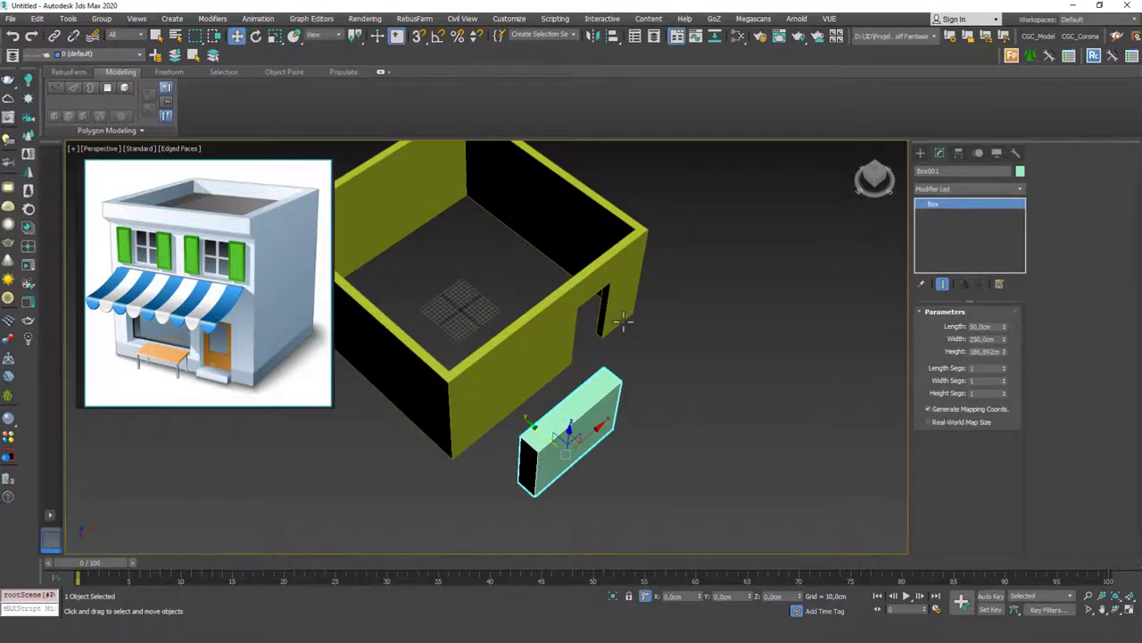
{"action": "middle_click_drag", "start_coordinate": [560, 482], "coordinate": [524, 469], "text": "alt"}
{"action": "left_click_drag", "start_coordinate": [521, 459], "coordinate": [421, 387]}
{"action": "middle_click_drag", "start_coordinate": [420, 388], "coordinate": [723, 544], "text": "alt"}
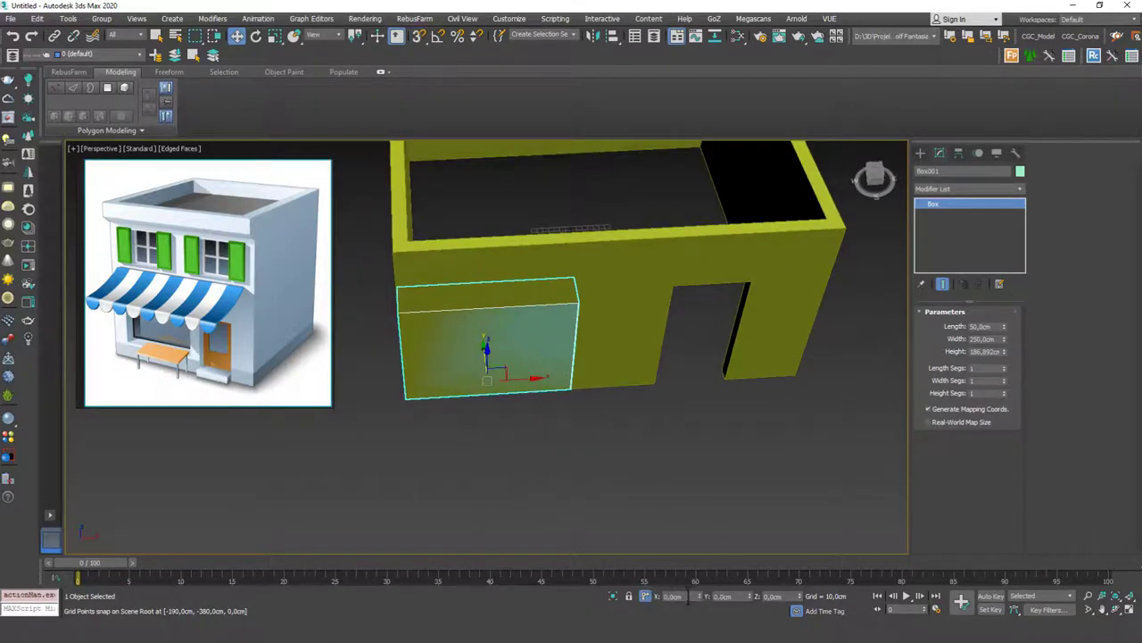
Offset the window box along the front wall in X by 100 cm, then by -20 cm and -10 cm
{"action": "type", "text": "100"}
{"action": "key", "text": "Return"}
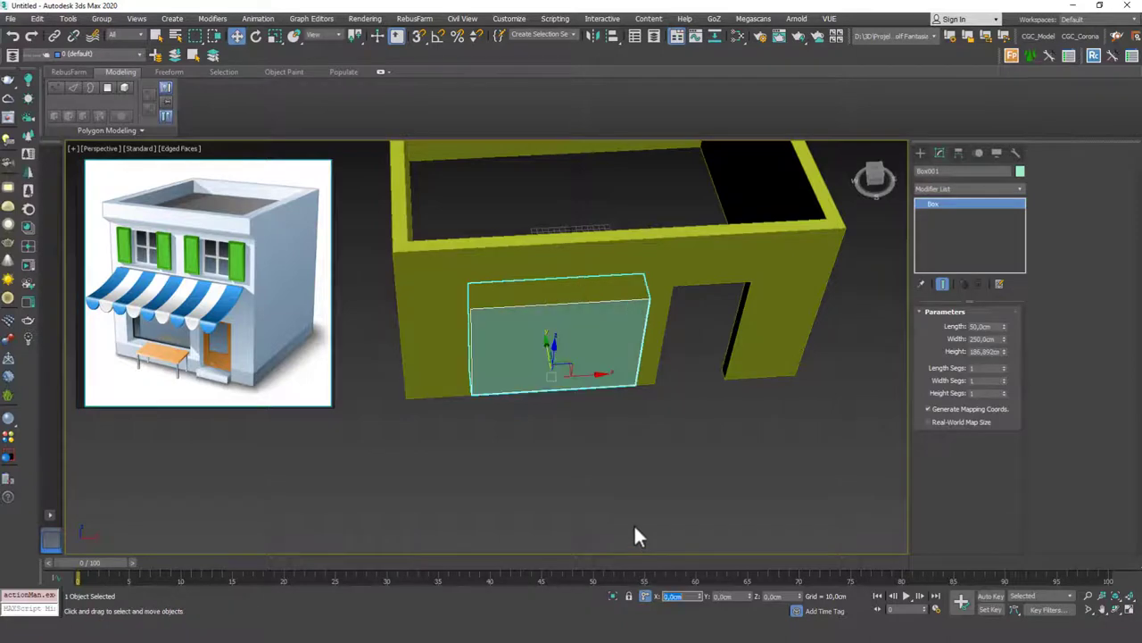
{"action": "type", "text": "-20"}
{"action": "key", "text": "Return"}
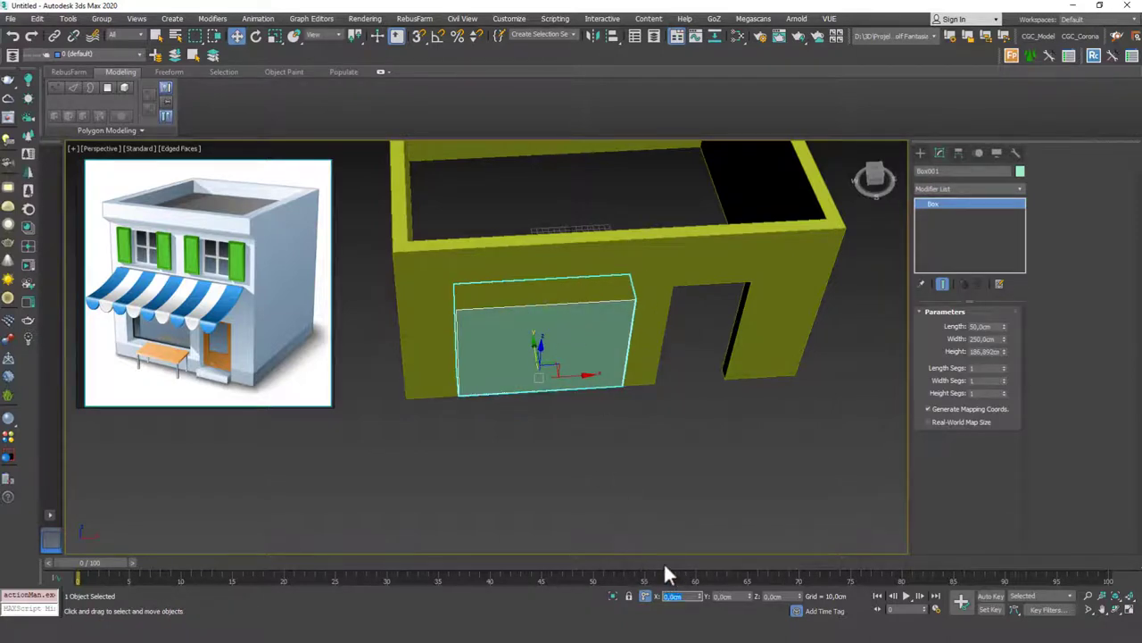
{"action": "type", "text": "-10"}
{"action": "key", "text": "Return"}
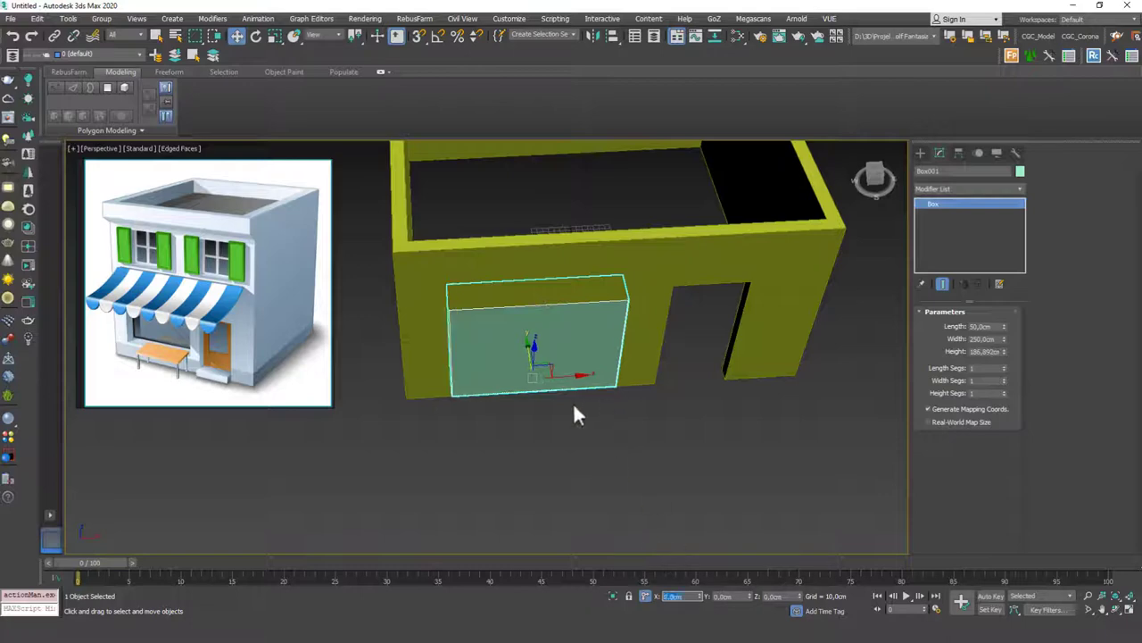
Raise the window box above the floor by offsetting it 50 cm in Z
{"action": "middle_click_drag", "start_coordinate": [559, 404], "coordinate": [533, 375], "text": "alt"}
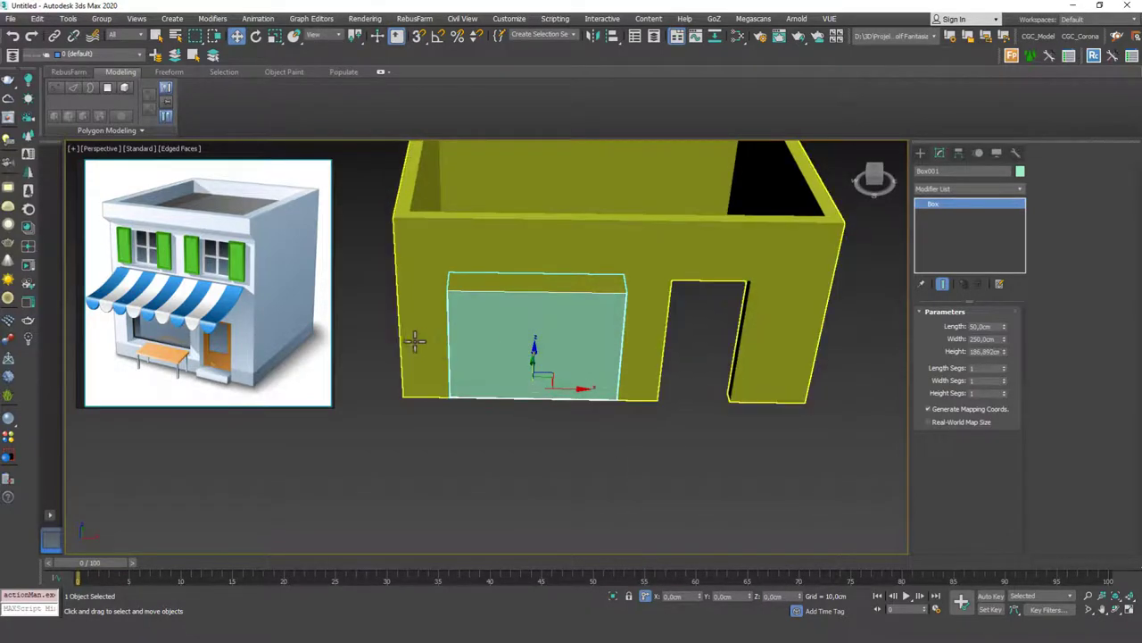
{"action": "middle_click_drag", "start_coordinate": [528, 312], "coordinate": [562, 306], "text": "alt"}
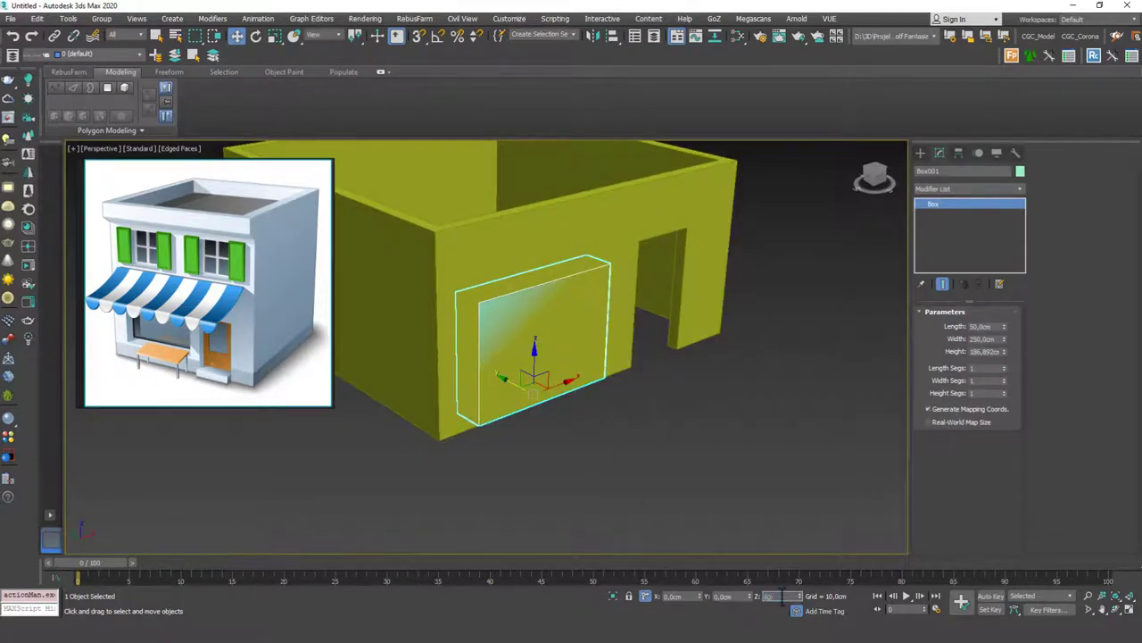
{"action": "type", "text": "50"}
{"action": "key", "text": "Return"}
{"action": "middle_click_drag", "start_coordinate": [630, 408], "coordinate": [615, 357], "text": "alt"}
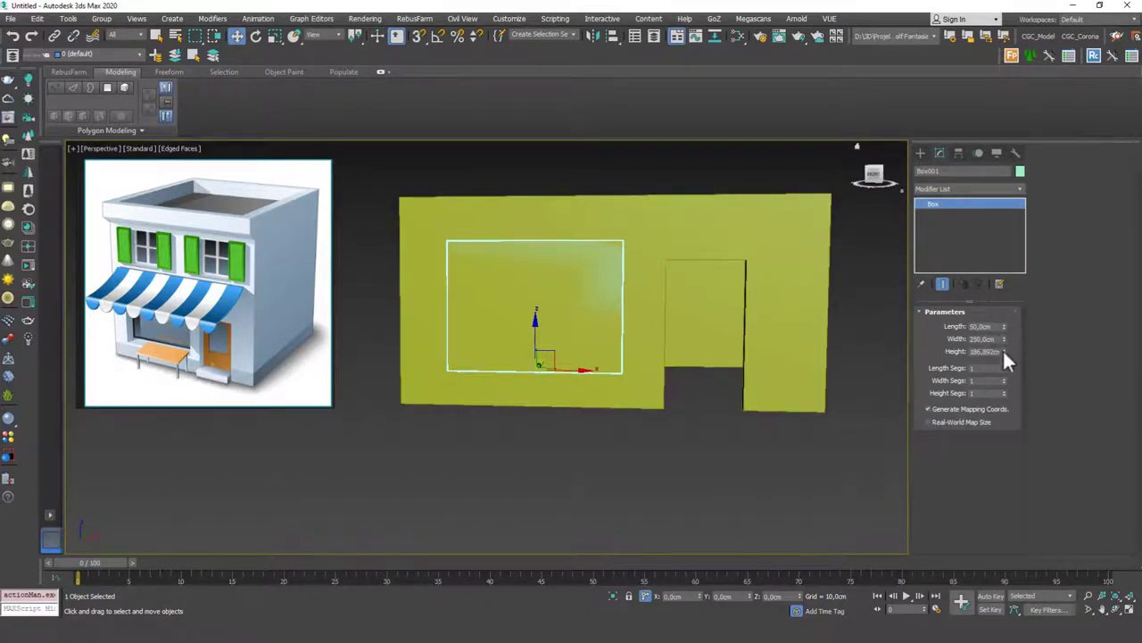
Set the window box's height to 160 cm
{"action": "mouse_move", "coordinate": [1004, 354]}
{"action": "left_mouse_down"}
{"action": "mouse_move", "coordinate": [1004, 375]}
{"action": "mouse_move", "coordinate": [990, 364]}
{"action": "left_mouse_up"}
{"action": "double_click", "coordinate": [993, 354]}
{"action": "type", "text": "160"}
{"action": "key", "text": "Return"}
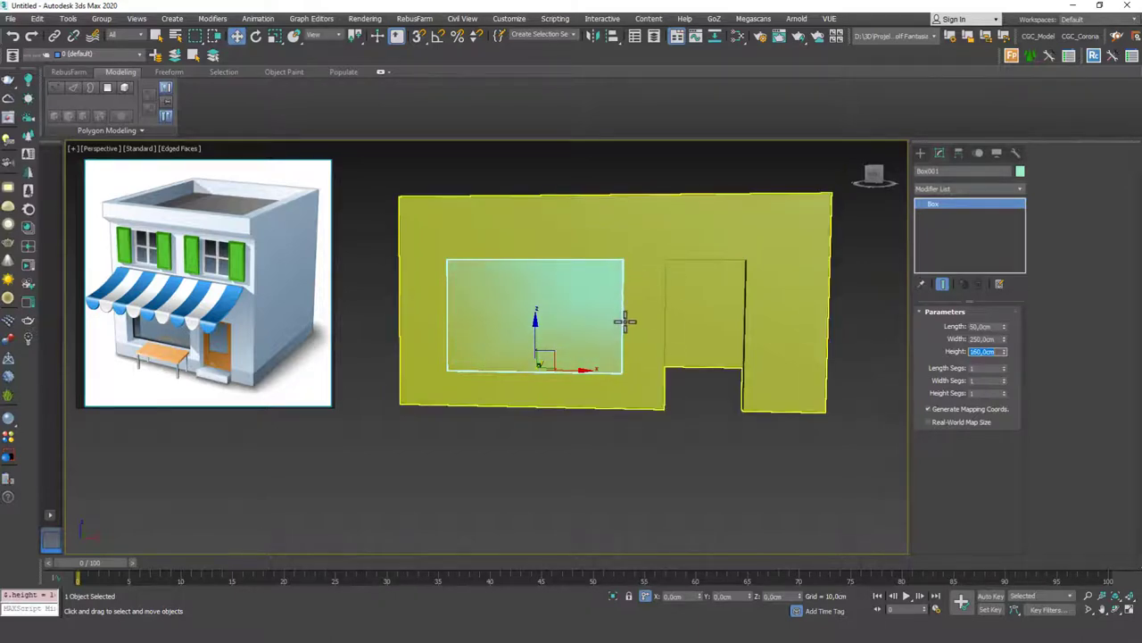
Move the window box slightly outward along Y so it protrudes from the outer face of the front wall
{"action": "middle_click_drag", "start_coordinate": [615, 295], "coordinate": [530, 364], "text": "alt"}
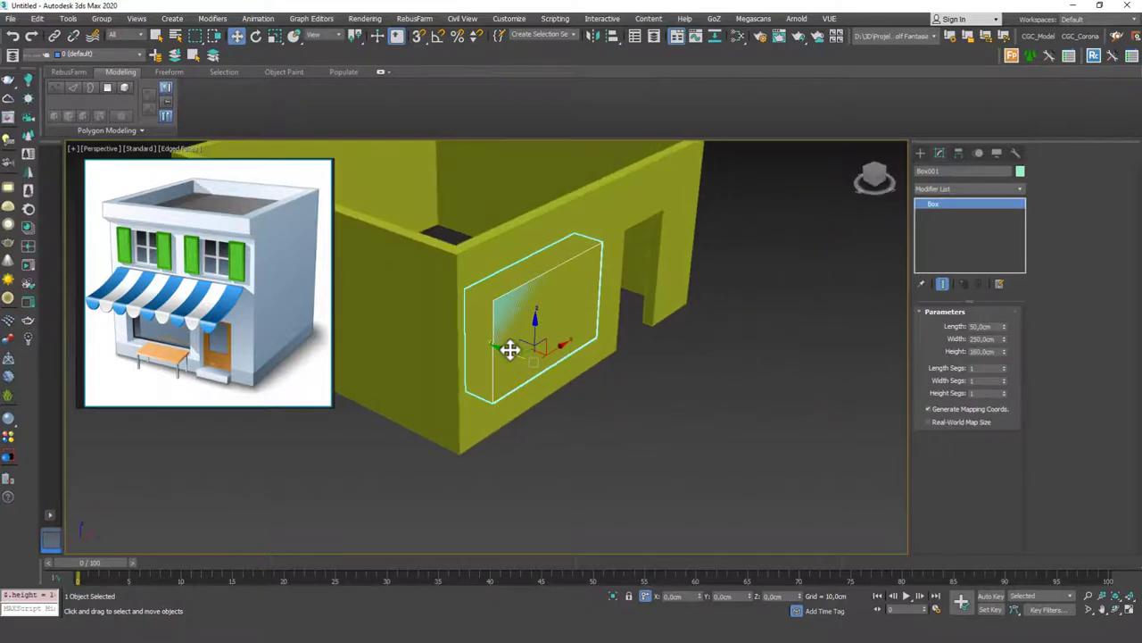
{"action": "mouse_move", "coordinate": [670, 408]}
{"action": "middle_mouse_down", "text": "alt"}
{"action": "mouse_move", "coordinate": [685, 415]}
{"action": "mouse_move", "coordinate": [684, 398]}
{"action": "middle_mouse_up", "text": "alt"}
{"action": "left_click_drag", "start_coordinate": [515, 347], "coordinate": [511, 345]}
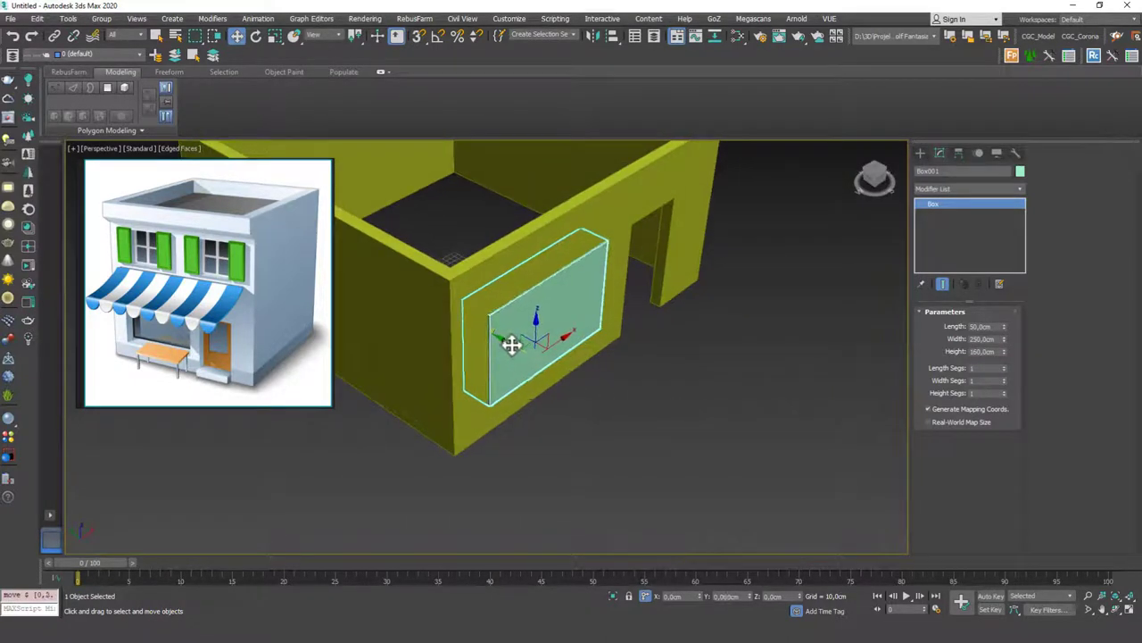
{"action": "middle_click_drag", "start_coordinate": [513, 340], "coordinate": [620, 286], "text": "alt"}
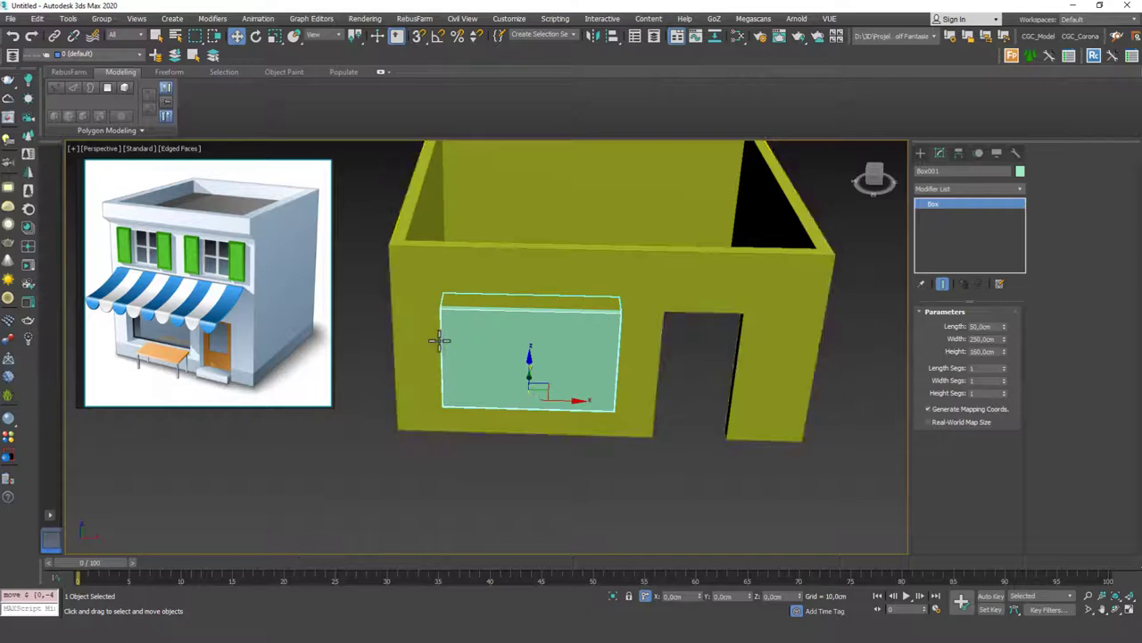
{"action": "middle_click_drag", "start_coordinate": [509, 368], "coordinate": [517, 331], "text": "alt"}
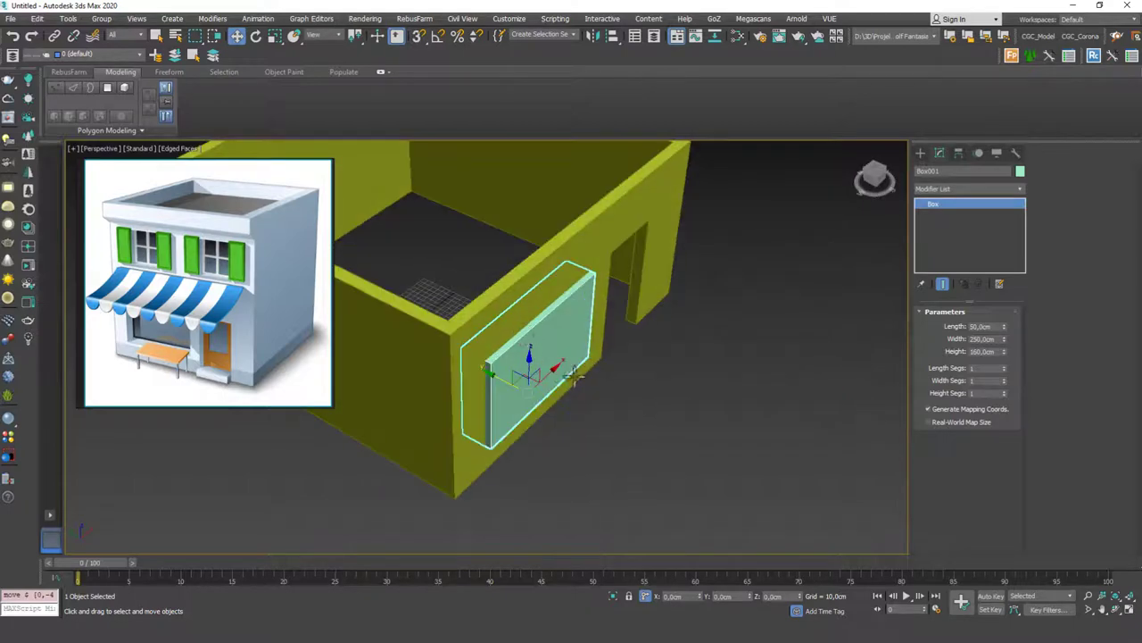
{"action": "middle_click_drag", "start_coordinate": [596, 391], "coordinate": [785, 221], "text": "alt"}
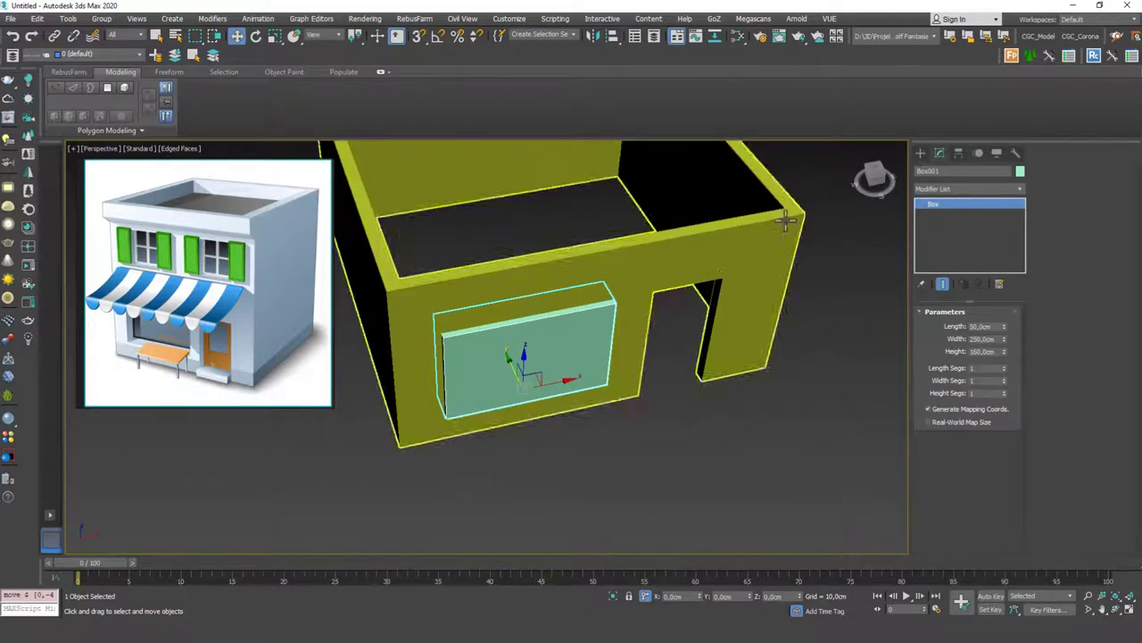
Try a ProBoolean subtraction with the window box as the base and the building walls as the picked operand
{"action": "left_click", "coordinate": [920, 154]}
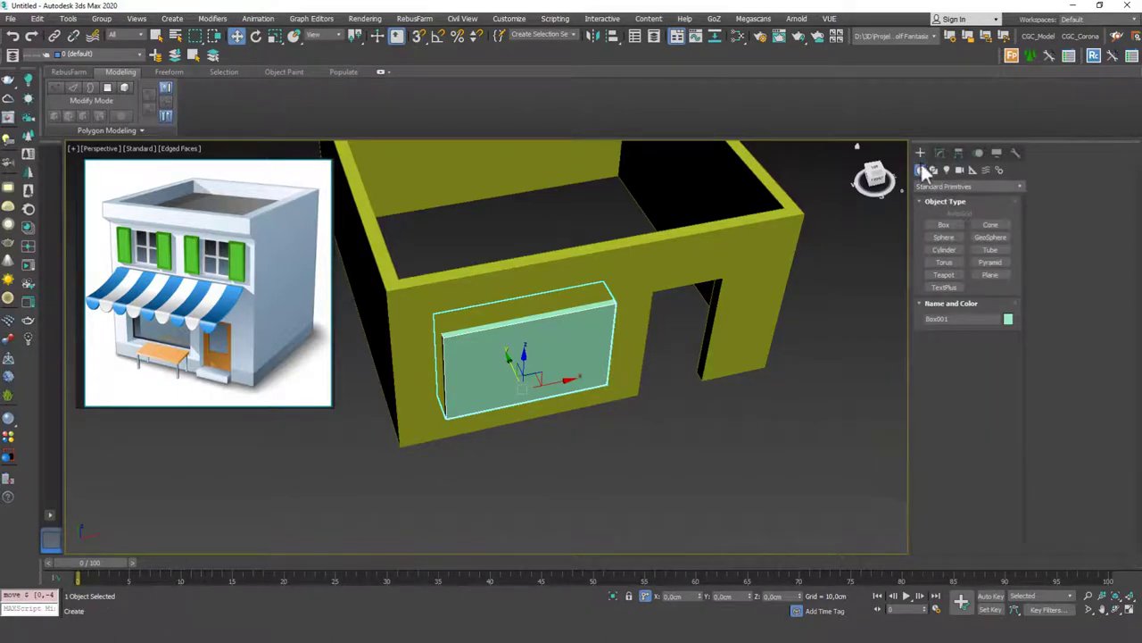
{"action": "left_click", "coordinate": [931, 187]}
{"action": "left_click", "coordinate": [934, 219]}
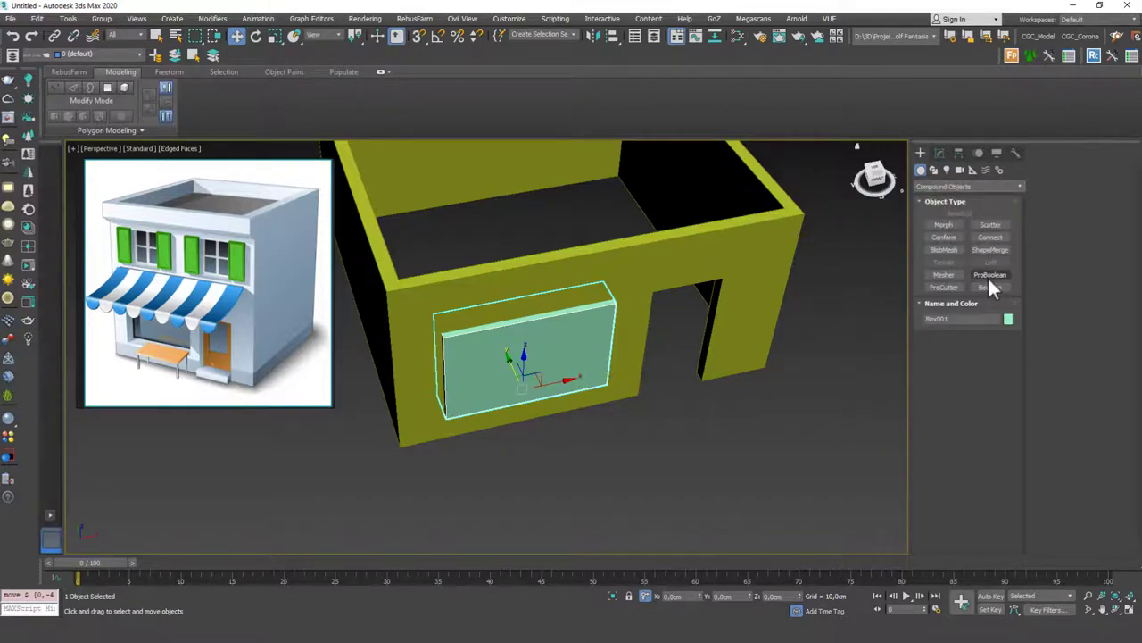
{"action": "left_click", "coordinate": [989, 275]}
{"action": "left_click", "coordinate": [966, 351]}
{"action": "left_click", "coordinate": [536, 371]}
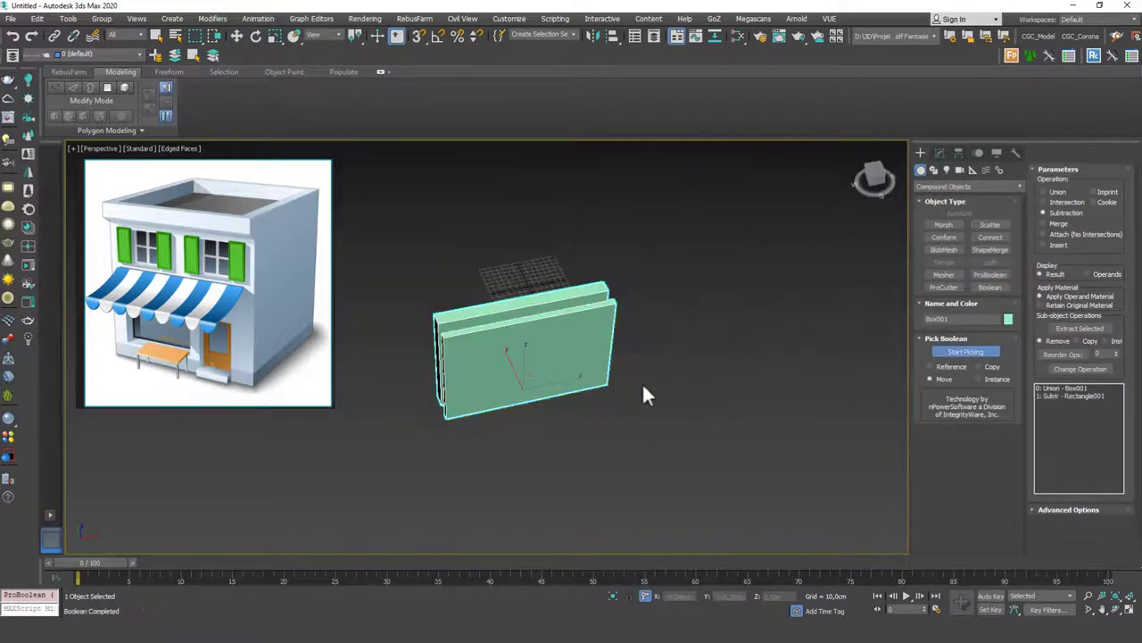
{"action": "key", "text": "ctrl+z"}
{"action": "key", "text": "w"}
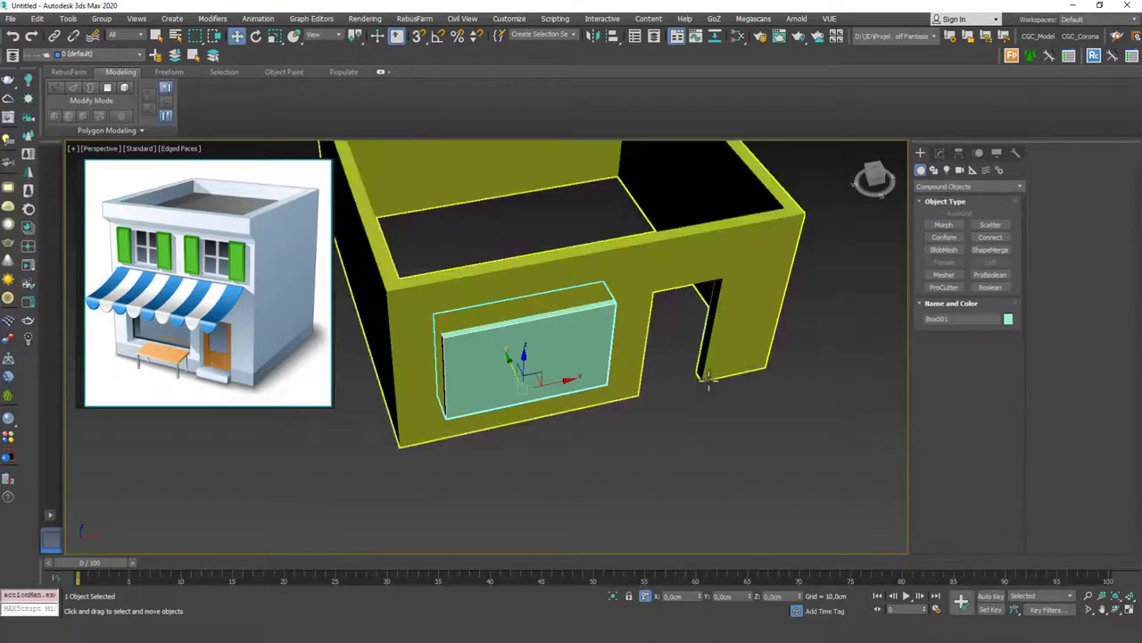
Subtract the window box from the building walls using the walls' existing ProBoolean
{"action": "left_click", "coordinate": [709, 392]}
{"action": "left_click", "coordinate": [726, 325]}
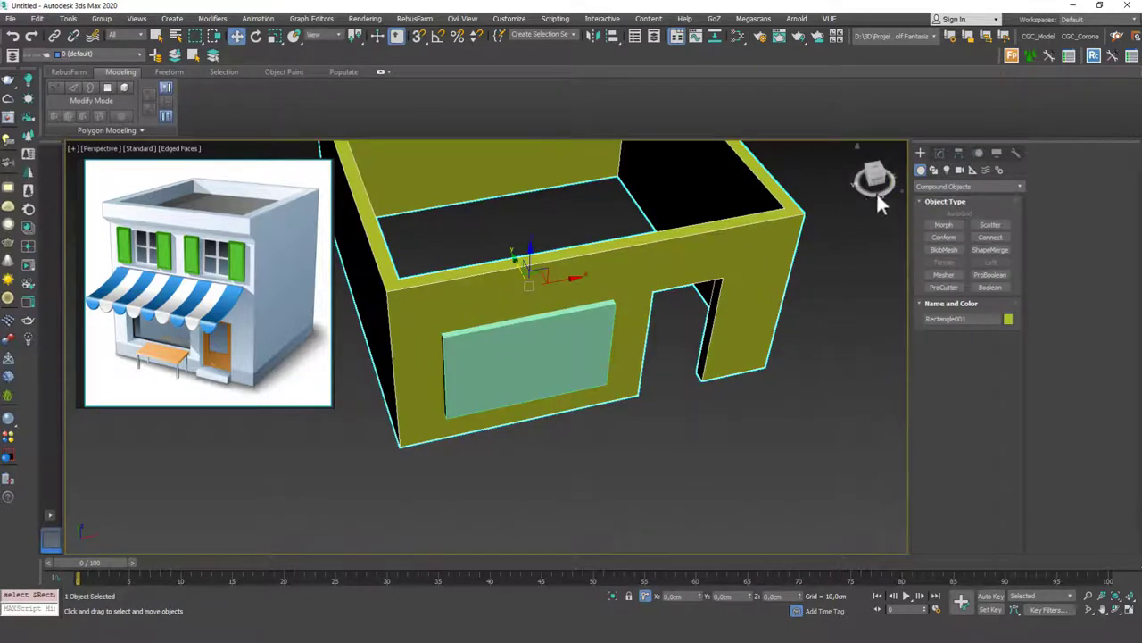
{"action": "left_click", "coordinate": [939, 152]}
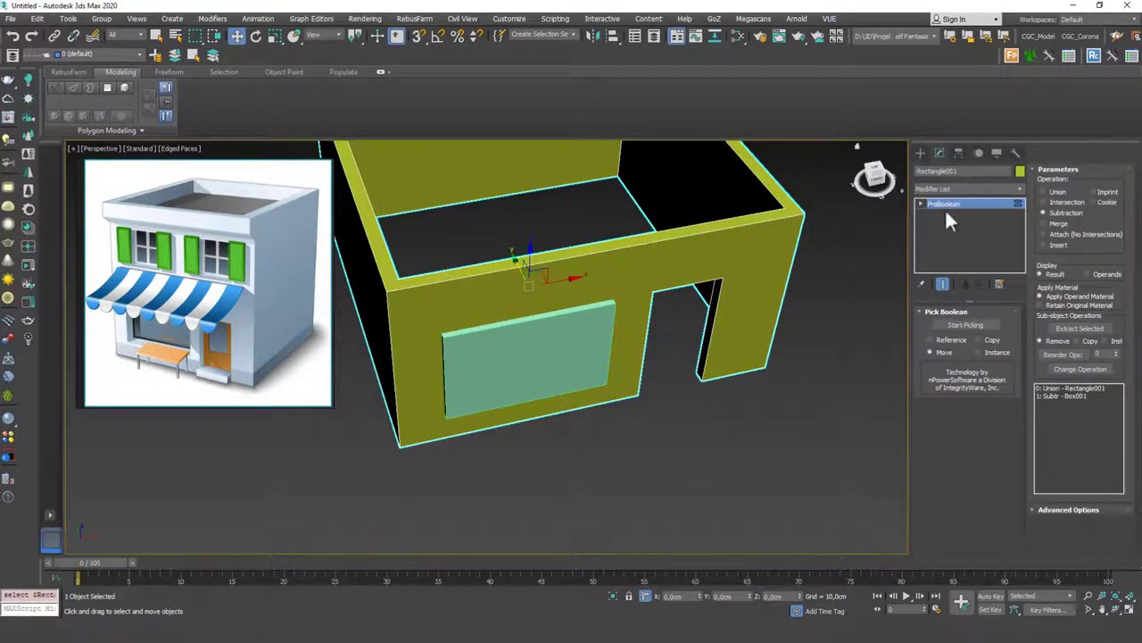
{"action": "left_click", "coordinate": [964, 324]}
{"action": "left_click", "coordinate": [555, 357]}
{"action": "key", "text": "w"}
{"action": "scroll", "coordinate": [688, 410], "scroll_direction": "down", "scroll_amount": 5}
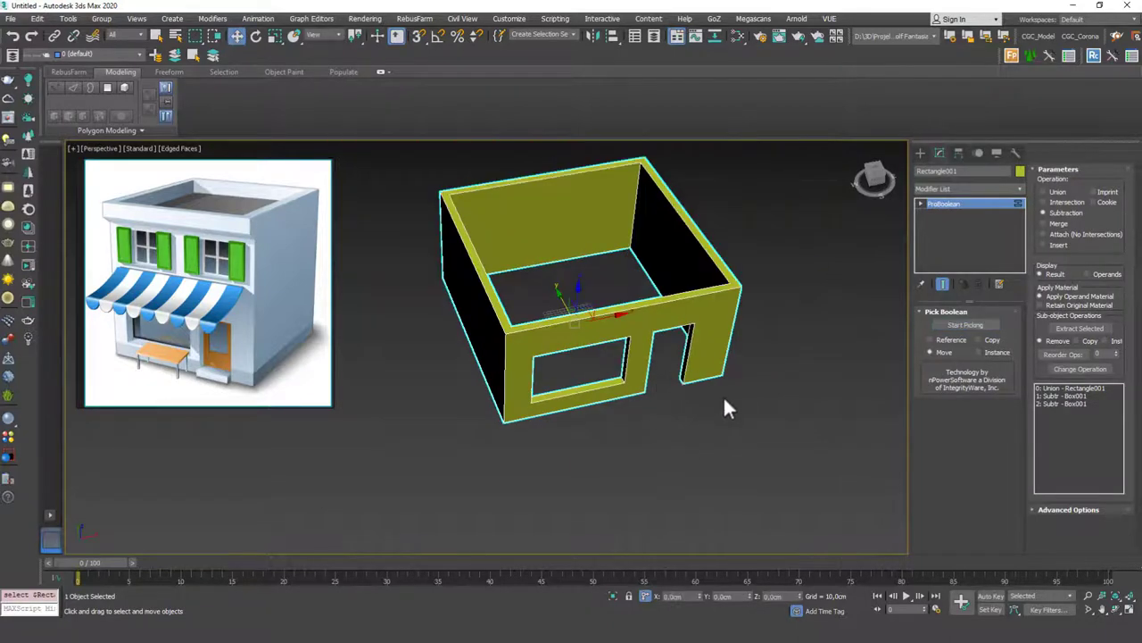
Draw a rectangle spline over the top of the walls, snapping it to two opposite outer corners
{"action": "middle_click_drag", "start_coordinate": [735, 408], "coordinate": [766, 343], "text": "alt"}
{"action": "left_click", "coordinate": [766, 343]}
{"action": "left_click", "coordinate": [921, 155]}
{"action": "left_click", "coordinate": [660, 296]}
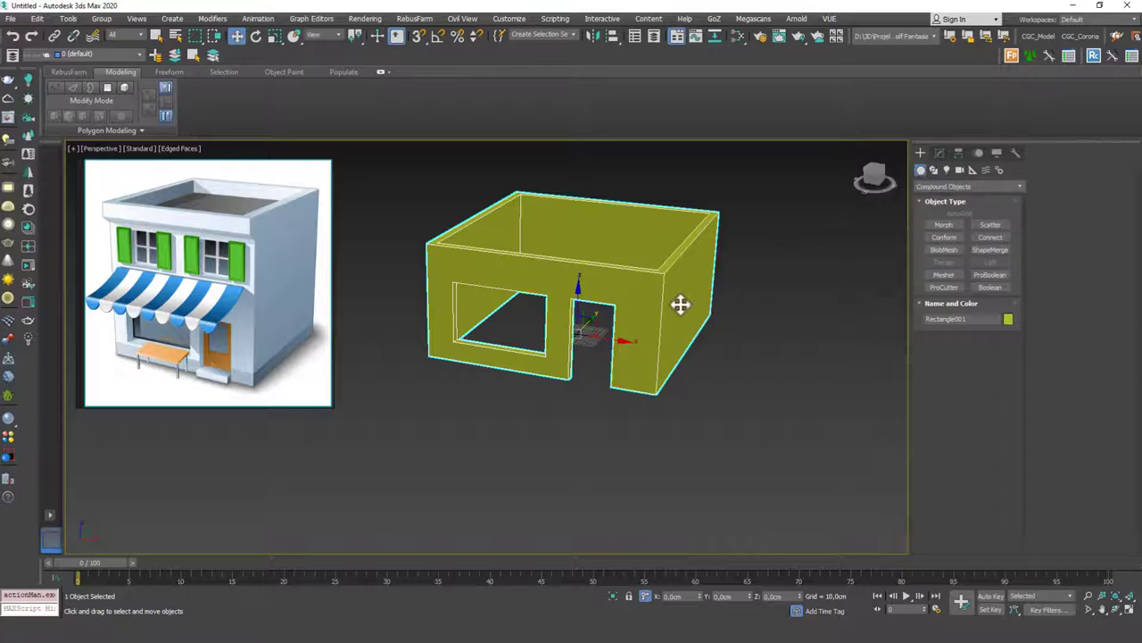
{"action": "left_click", "coordinate": [934, 169]}
{"action": "left_click", "coordinate": [991, 234]}
{"action": "middle_click_drag", "start_coordinate": [510, 224], "coordinate": [523, 247], "text": "alt"}
{"action": "key", "text": "s"}
{"action": "left_click_drag", "start_coordinate": [617, 275], "coordinate": [684, 375]}
Add an Edit Spline modifier to the new rectangle and outline its spline inward to the wall thickness
{"action": "left_click", "coordinate": [939, 153]}
{"action": "left_click", "coordinate": [952, 190]}
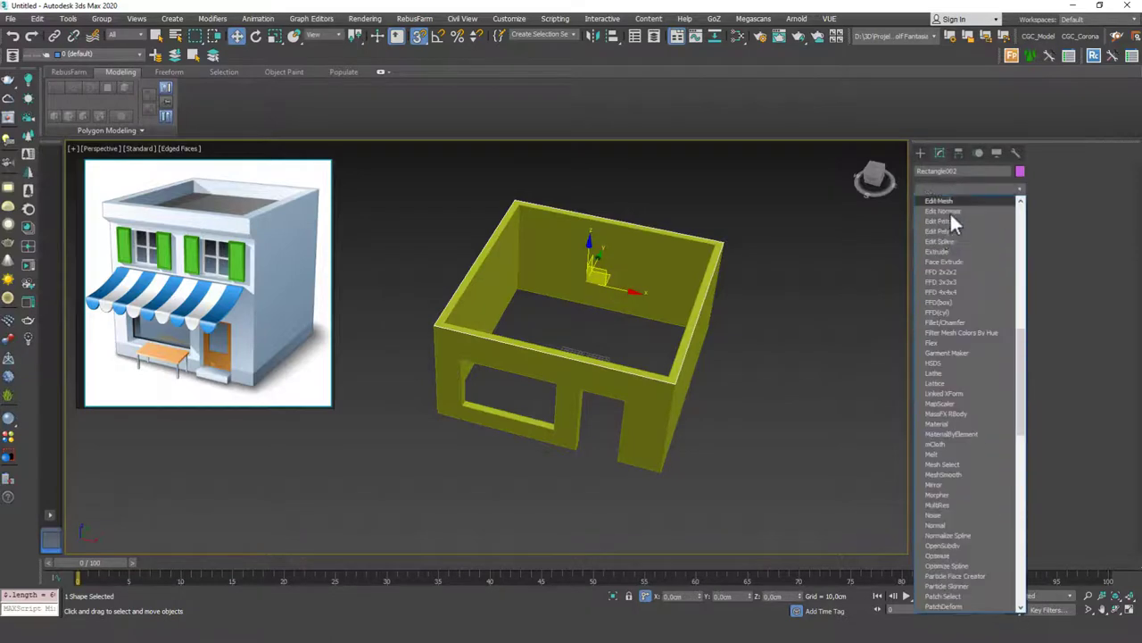
{"action": "left_click", "coordinate": [944, 241]}
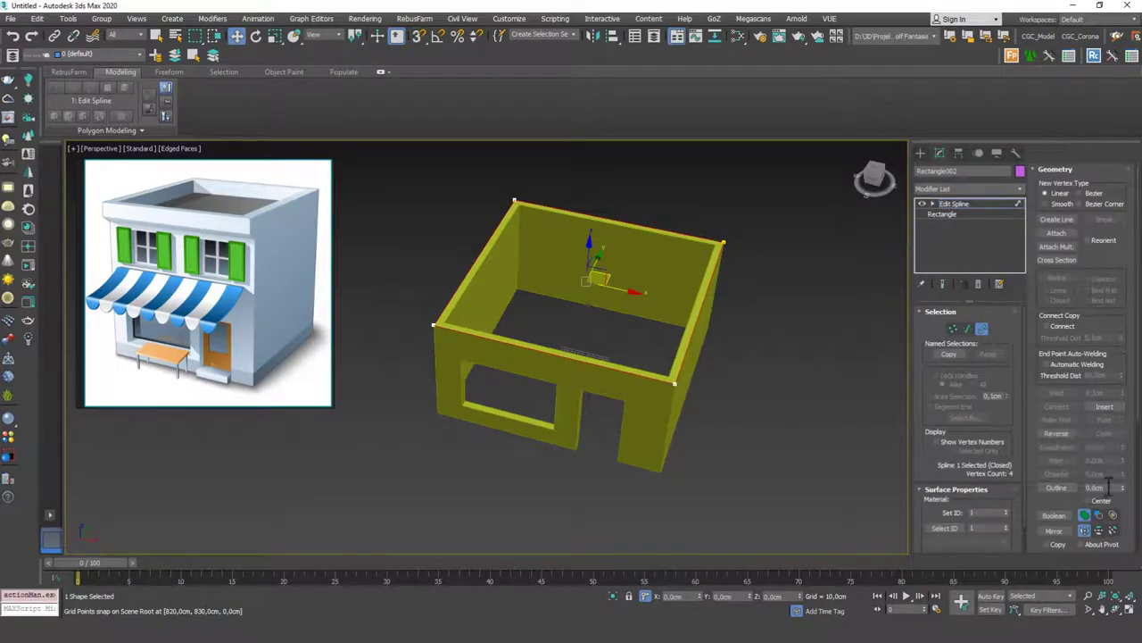
{"action": "key", "text": "Return"}
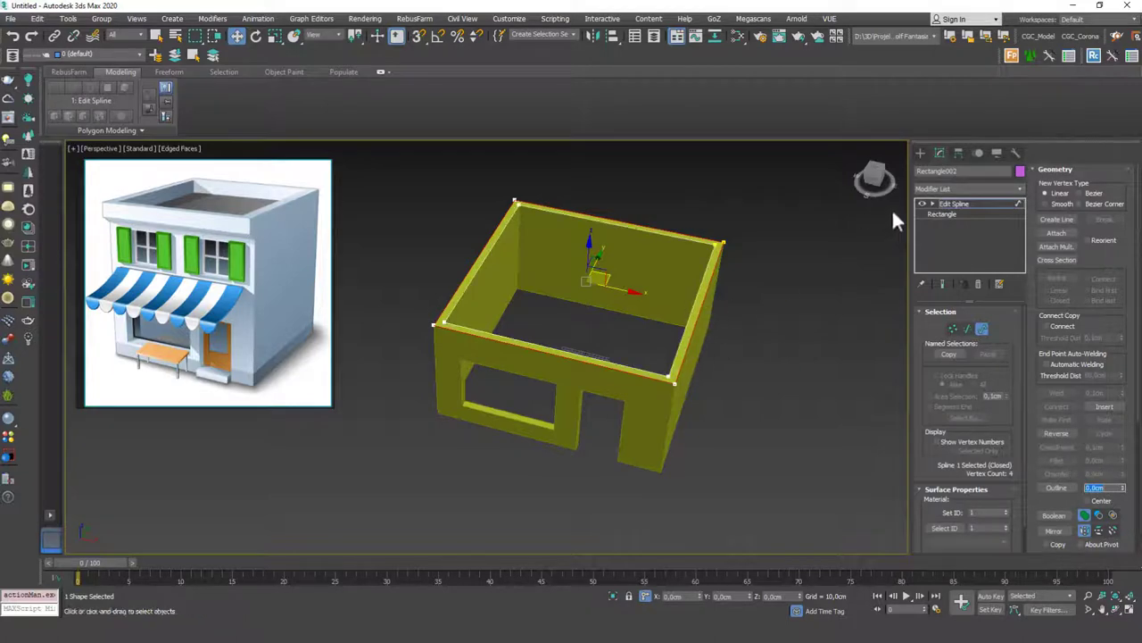
Extrude the outlined rectangle 300 cm to form the upper storey walls
{"action": "left_click", "coordinate": [974, 189]}
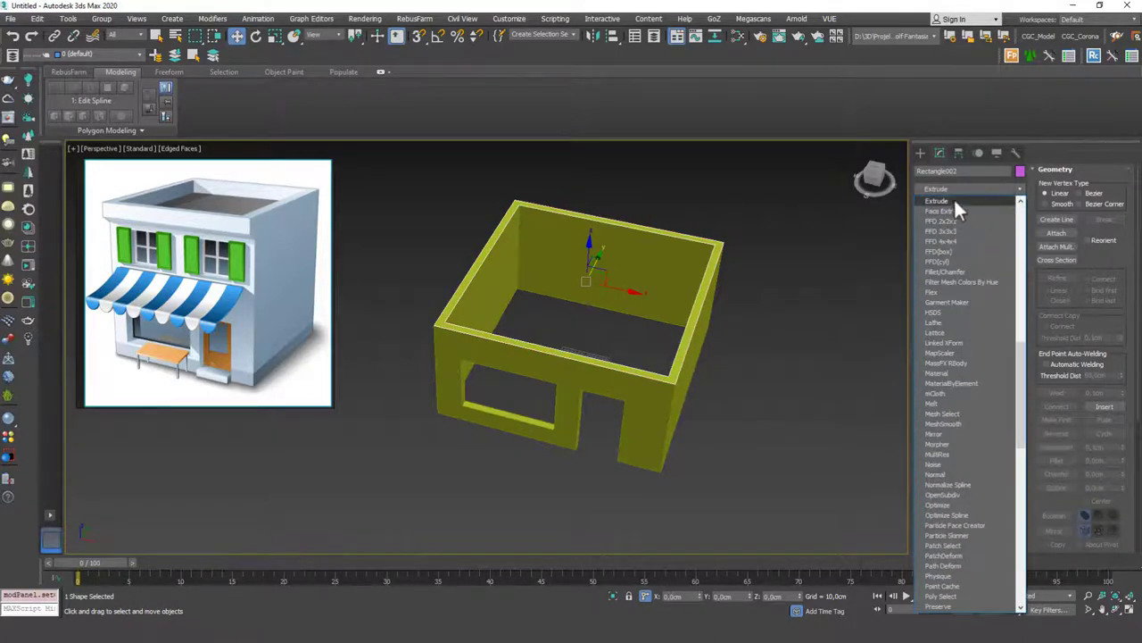
{"action": "left_click", "coordinate": [954, 199]}
{"action": "middle_click_drag", "start_coordinate": [584, 333], "coordinate": [616, 330], "text": "alt"}
Select both storeys and assign them the same gray object color
{"action": "left_click", "coordinate": [716, 310], "text": "ctrl"}
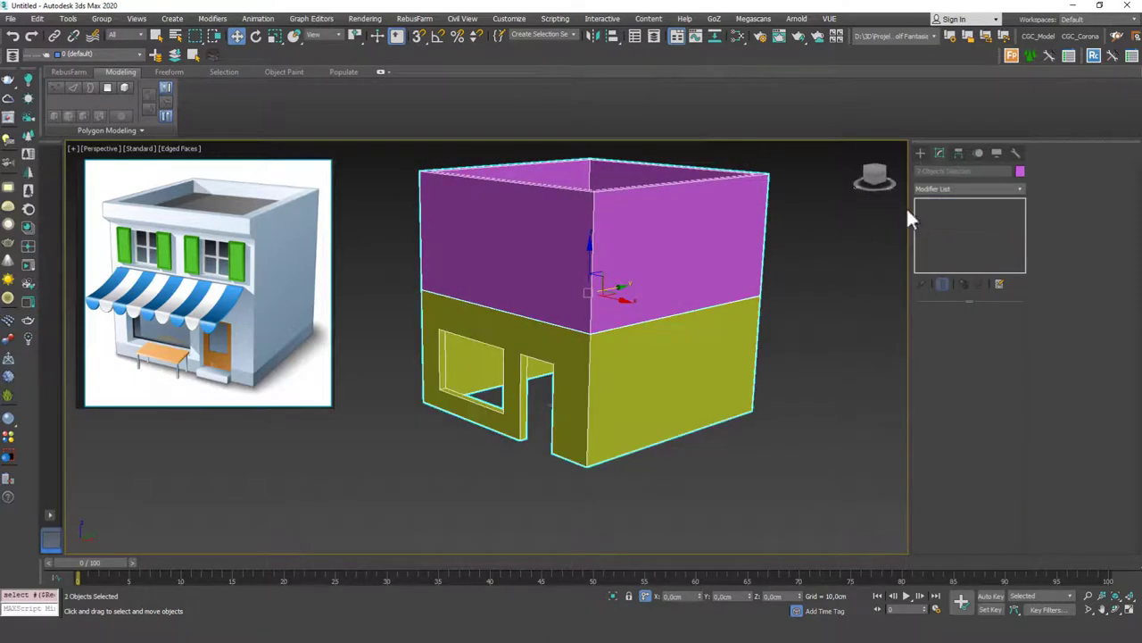
{"action": "left_click", "coordinate": [1020, 171]}
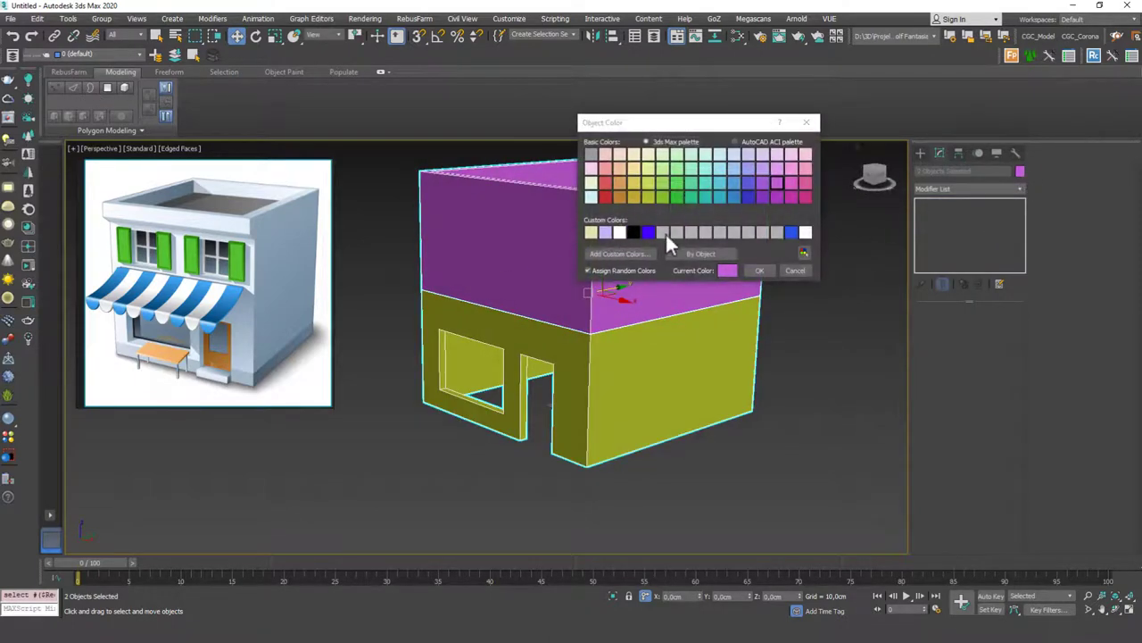
{"action": "left_click", "coordinate": [757, 270]}
{"action": "left_click", "coordinate": [819, 321]}
{"action": "scroll", "coordinate": [561, 328], "scroll_direction": "down", "scroll_amount": 3}
{"action": "middle_click_drag", "start_coordinate": [554, 339], "coordinate": [595, 336], "text": "alt"}
Draw a standard primitive box in front of the shop window, about 187 cm wide and 203 cm high
{"action": "left_click", "coordinate": [603, 301]}
{"action": "key", "text": "z"}
{"action": "scroll", "coordinate": [574, 298], "scroll_direction": "down", "scroll_amount": 4}
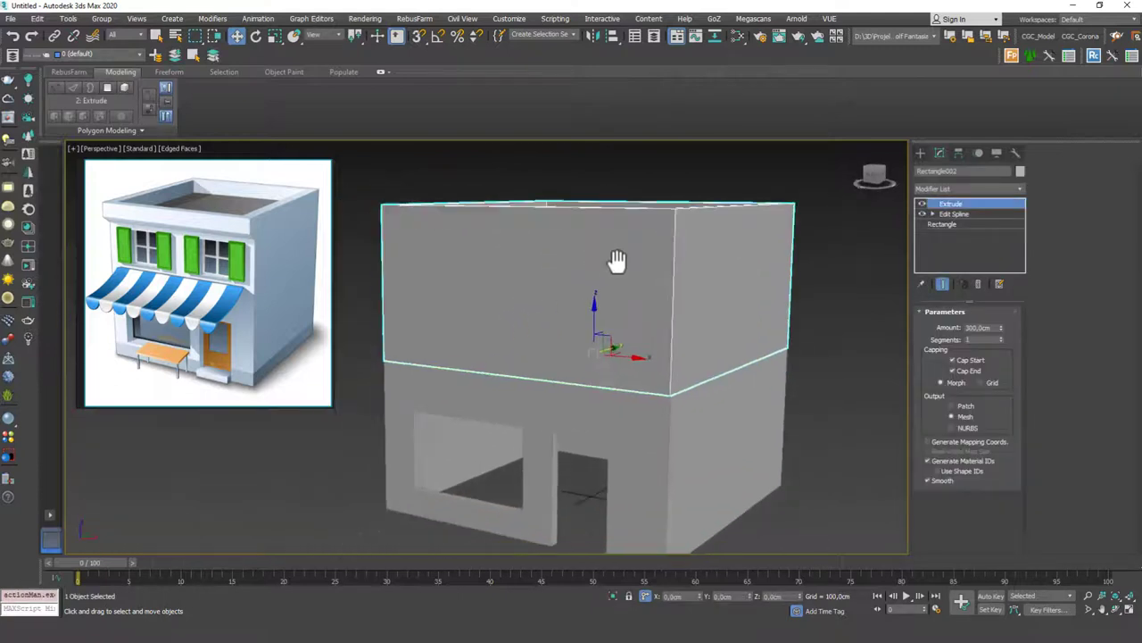
{"action": "middle_click_drag", "start_coordinate": [582, 282], "coordinate": [597, 293], "text": "alt"}
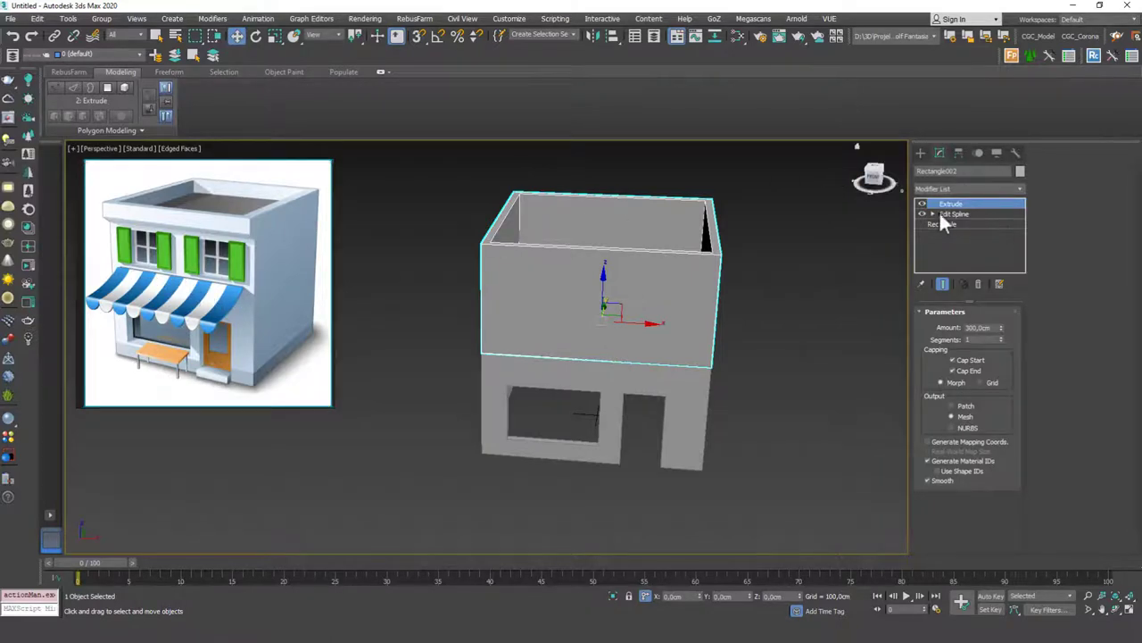
{"action": "left_click", "coordinate": [921, 152]}
{"action": "left_click", "coordinate": [921, 171]}
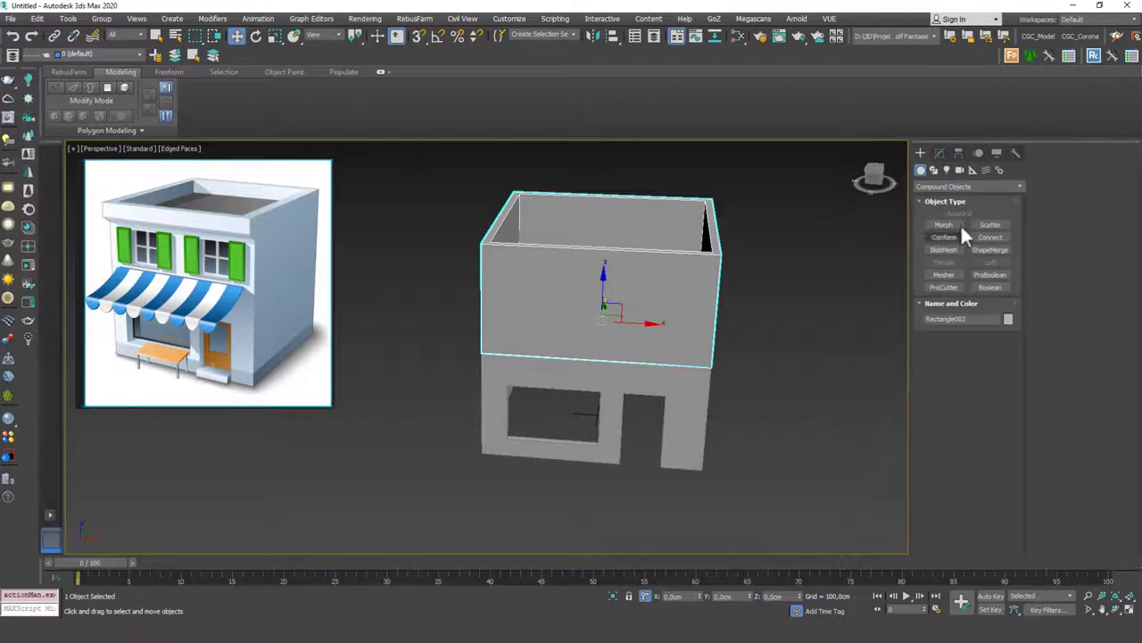
{"action": "left_click", "coordinate": [930, 185]}
{"action": "left_click", "coordinate": [931, 195]}
{"action": "left_click", "coordinate": [947, 224]}
{"action": "middle_click_drag", "start_coordinate": [543, 406], "coordinate": [523, 372], "text": "alt"}
{"action": "left_click_drag", "start_coordinate": [511, 373], "coordinate": [548, 418]}
{"action": "right_click", "coordinate": [559, 374]}
Set the new box's length to 50 cm and width to 180 cm, and round off its height
{"action": "left_click", "coordinate": [939, 153]}
{"action": "scroll", "coordinate": [523, 406], "scroll_direction": "up", "scroll_amount": 4}
{"action": "middle_click_drag", "start_coordinate": [575, 403], "coordinate": [511, 376], "text": "alt"}
{"action": "mouse_move", "coordinate": [1004, 326]}
{"action": "left_mouse_down"}
{"action": "mouse_move", "coordinate": [1005, 307]}
{"action": "mouse_move", "coordinate": [1004, 319]}
{"action": "left_mouse_up"}
{"action": "type", "text": "50"}
{"action": "key", "text": "Return"}
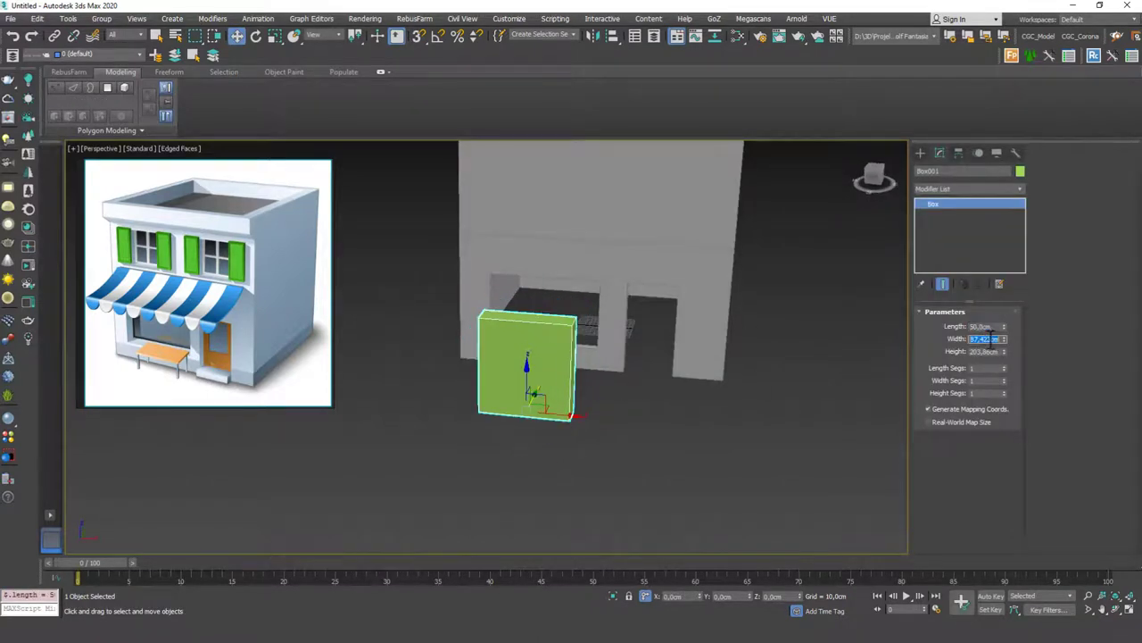
{"action": "key", "text": "Return"}
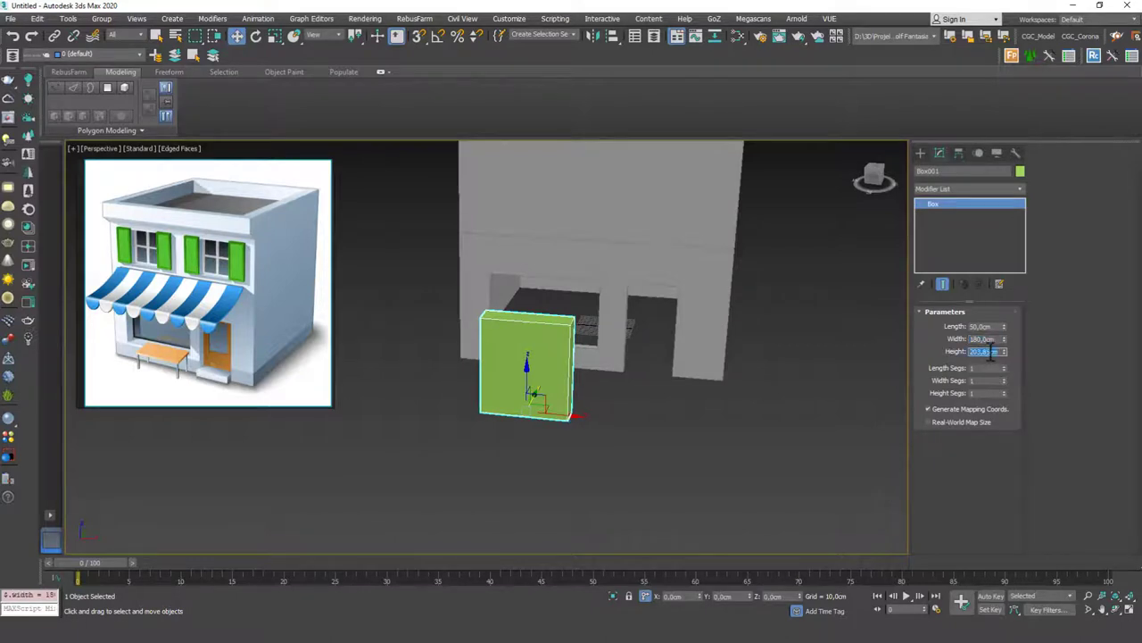
{"action": "key", "text": "Return"}
Set the new box's width to 150 cm and then to 120 cm, and its height to 150 cm
{"action": "left_click", "coordinate": [987, 344]}
{"action": "type", "text": "150"}
{"action": "key", "text": "Return"}
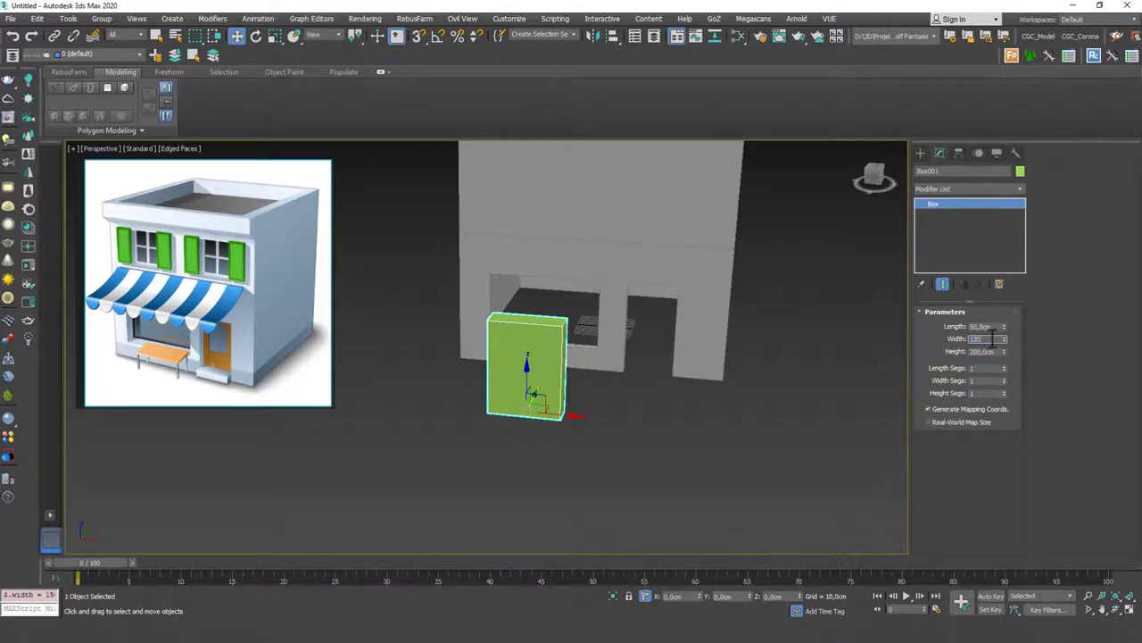
{"action": "type", "text": "120"}
{"action": "key", "text": "Return"}
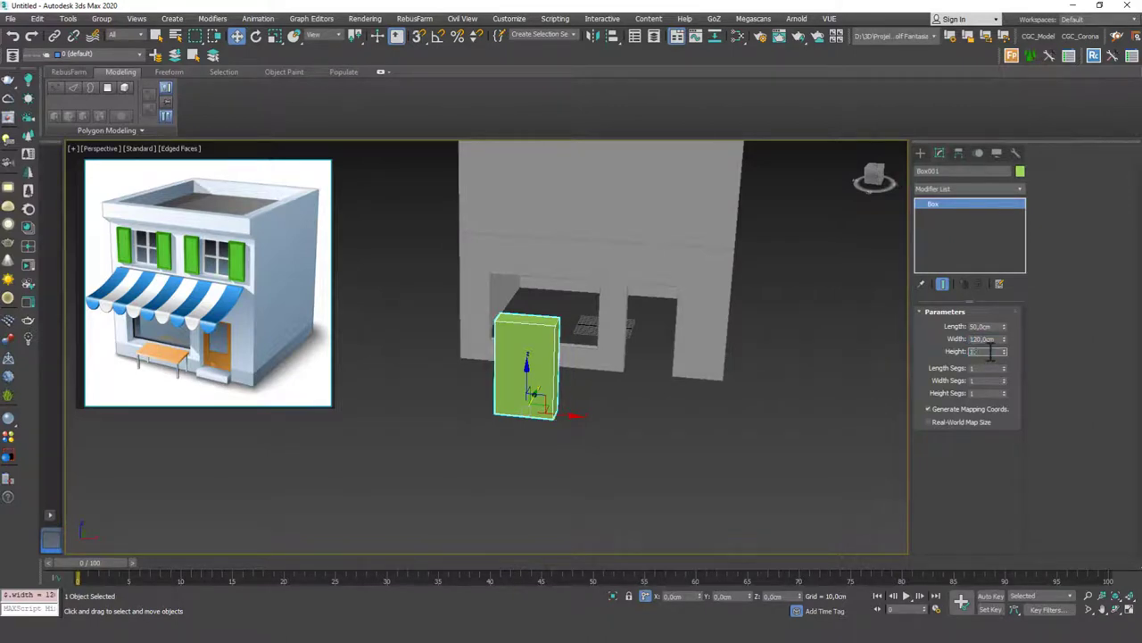
{"action": "left_click", "coordinate": [990, 352]}
{"action": "type", "text": "150"}
{"action": "key", "text": "Return"}
{"action": "middle_click_drag", "start_coordinate": [560, 377], "coordinate": [649, 387], "text": "alt"}
{"action": "scroll", "coordinate": [634, 393], "scroll_direction": "down", "scroll_amount": 3}
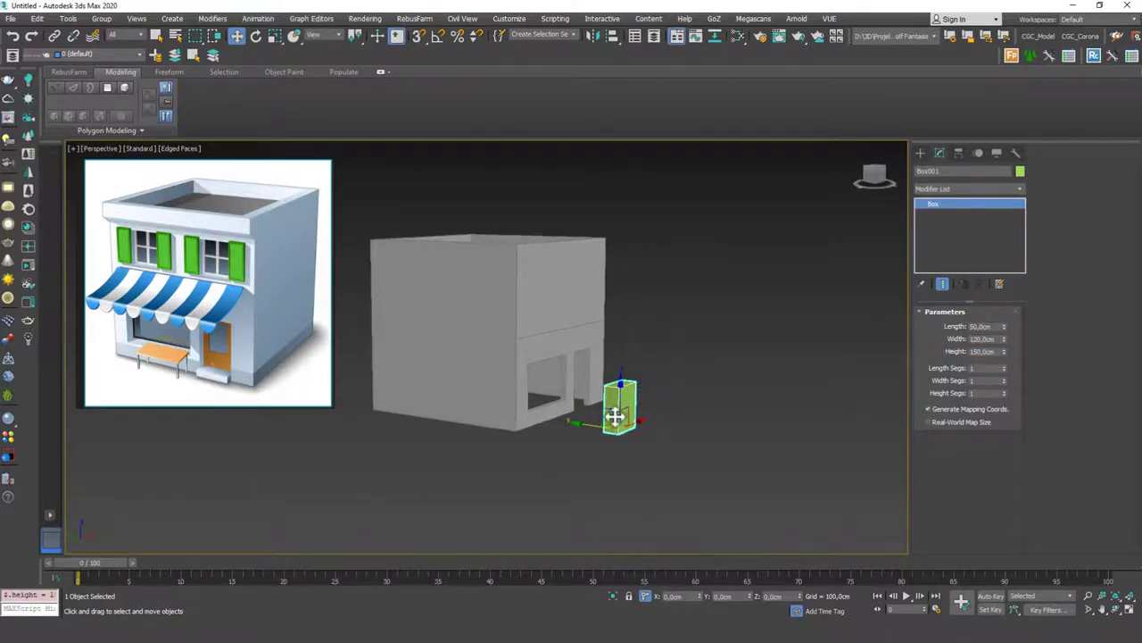
{"action": "scroll", "coordinate": [638, 433], "scroll_direction": "up", "scroll_amount": 6}
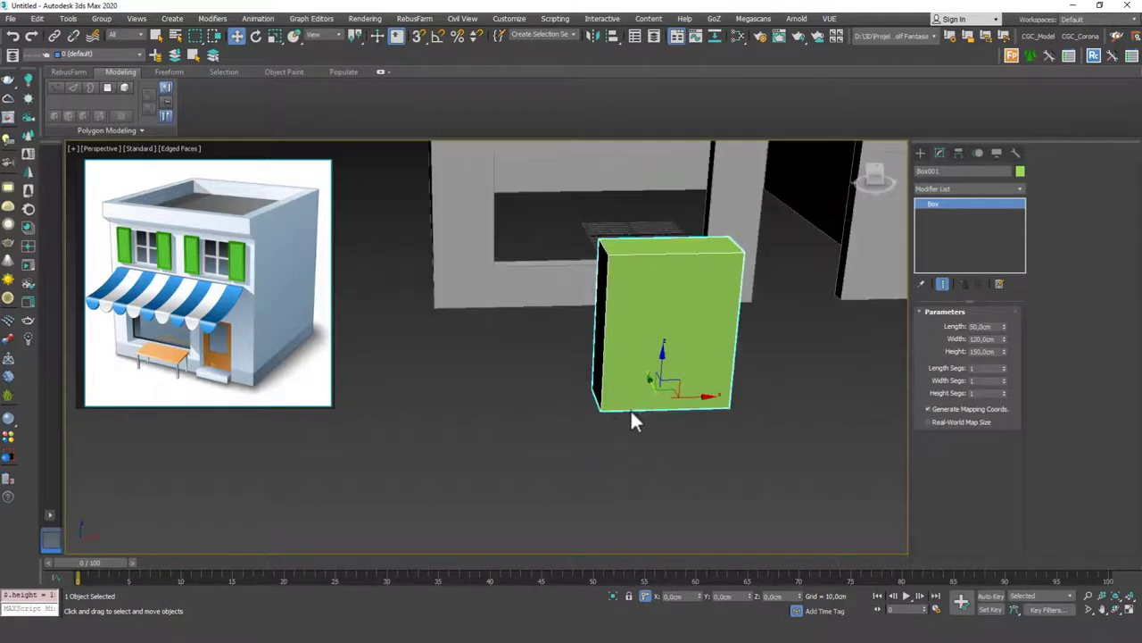
Snap the box to the building's lower front-left corner and up to the base of the upper storey
{"action": "key", "text": "s"}
{"action": "left_click_drag", "start_coordinate": [604, 408], "coordinate": [441, 316]}
{"action": "middle_click_drag", "start_coordinate": [494, 365], "coordinate": [509, 449]}
{"action": "scroll", "coordinate": [502, 445], "scroll_direction": "down", "scroll_amount": 4}
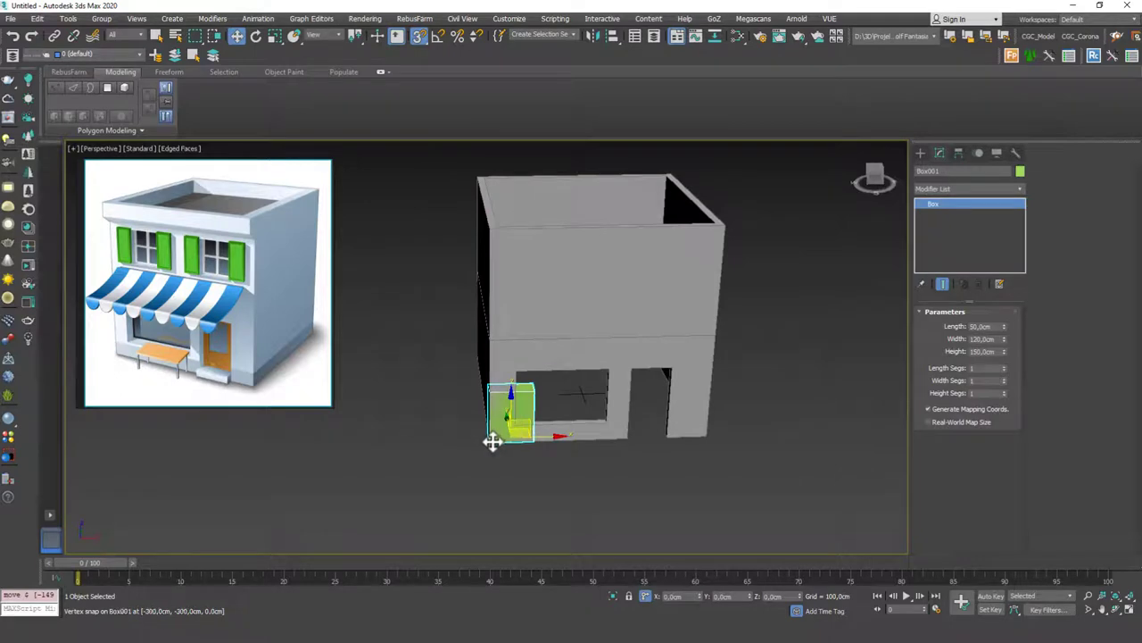
{"action": "left_click_drag", "start_coordinate": [493, 440], "coordinate": [492, 339]}
{"action": "middle_click_drag", "start_coordinate": [612, 393], "coordinate": [585, 417], "text": "alt"}
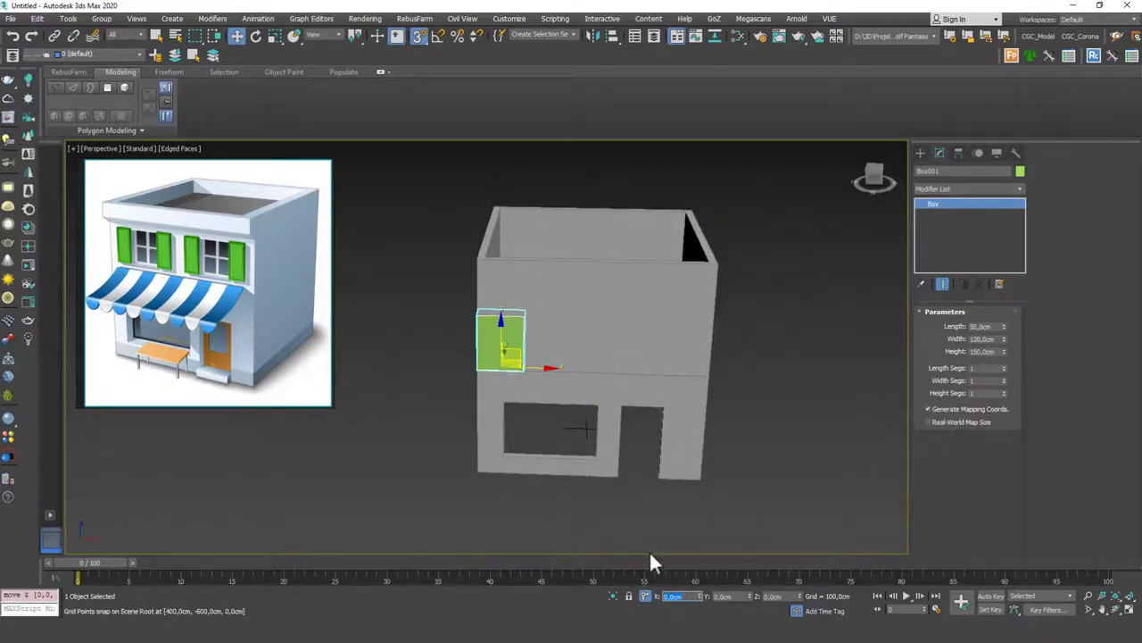
Shift the box inward along X, correct it with a -30 cm offset, and raise it on the upper-storey front wall
{"action": "left_click_drag", "start_coordinate": [607, 453], "coordinate": [604, 455]}
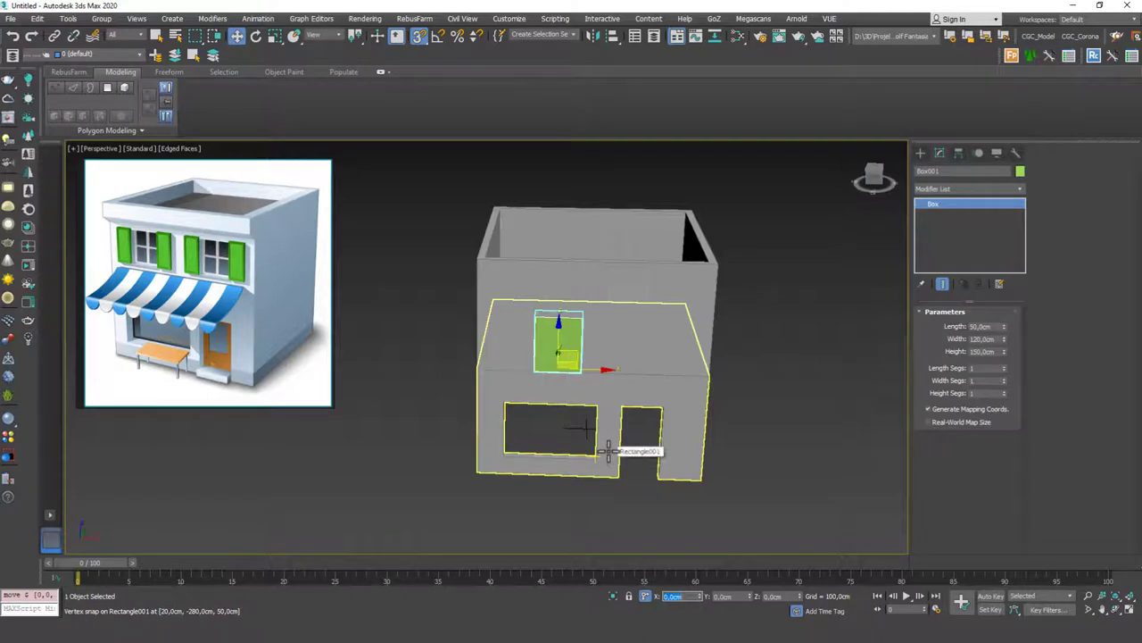
{"action": "type", "text": "-30"}
{"action": "key", "text": "Return"}
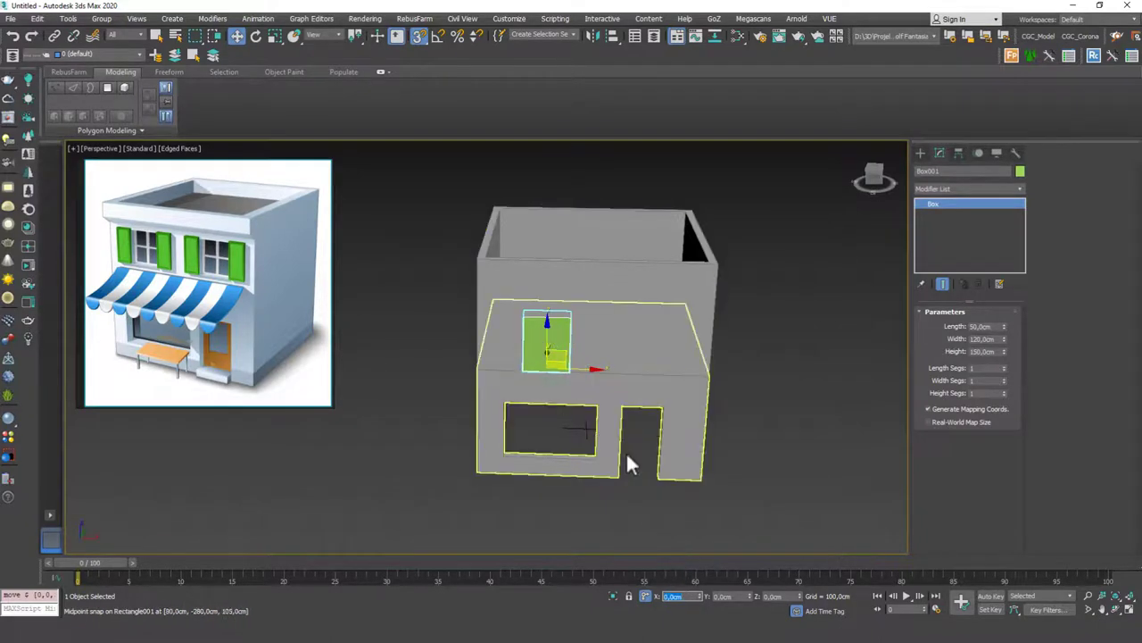
{"action": "middle_click_drag", "start_coordinate": [663, 487], "coordinate": [732, 498], "text": "alt"}
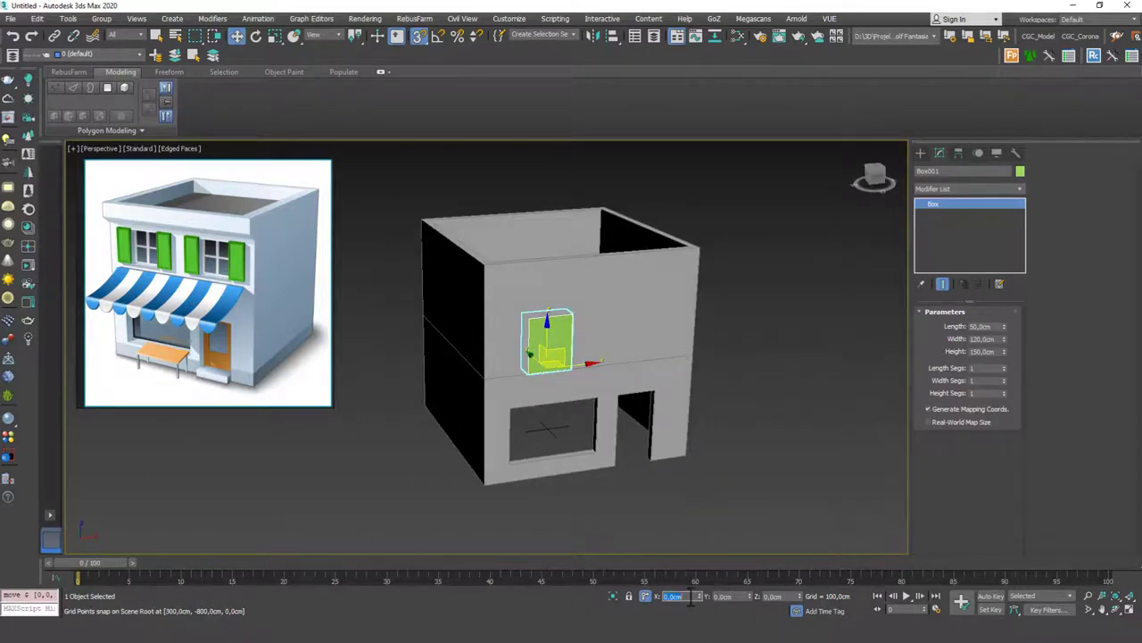
{"action": "key", "text": "Return"}
{"action": "middle_click_drag", "start_coordinate": [698, 471], "coordinate": [703, 460]}
{"action": "key", "text": "ctrl+z"}
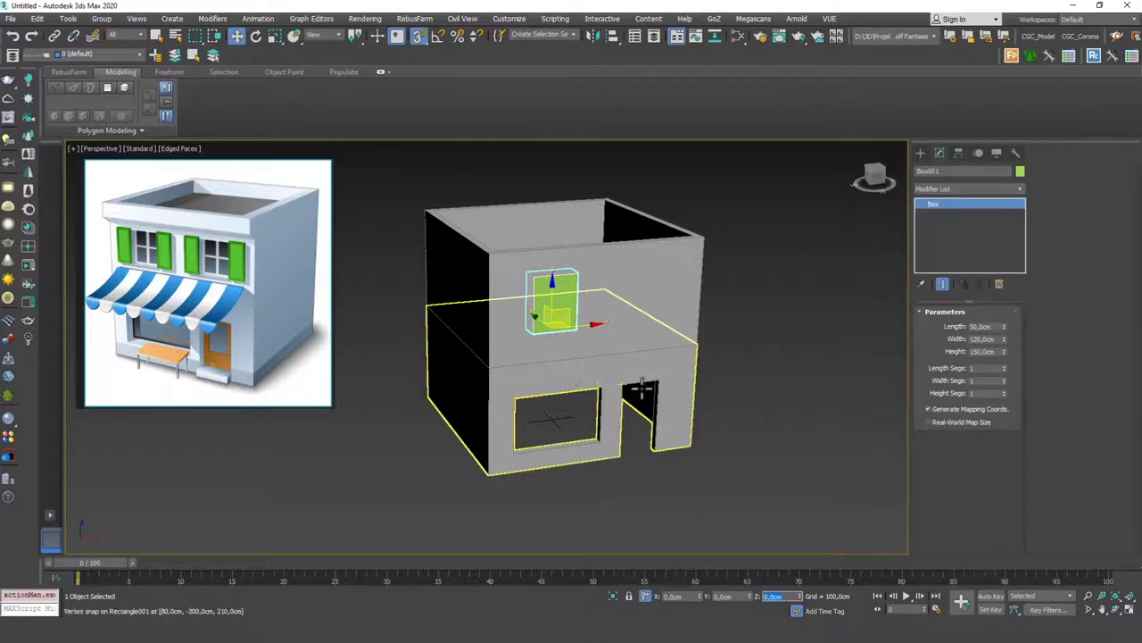
Push the box back along Y so that it passes through the upper-storey front wall
{"action": "mouse_move", "coordinate": [637, 387]}
{"action": "middle_mouse_down", "text": "alt"}
{"action": "mouse_move", "coordinate": [604, 365]}
{"action": "mouse_move", "coordinate": [593, 381]}
{"action": "mouse_move", "coordinate": [626, 393]}
{"action": "middle_mouse_up", "text": "alt"}
{"action": "middle_click_drag", "start_coordinate": [566, 334], "coordinate": [569, 359], "text": "alt"}
{"action": "key", "text": "s"}
{"action": "left_click_drag", "start_coordinate": [527, 309], "coordinate": [540, 302]}
Clone the box for the second window and offset the copy along X by 200, 50 and -10 cm
{"action": "left_click", "coordinate": [544, 357]}
{"action": "middle_click_drag", "start_coordinate": [639, 378], "coordinate": [603, 366], "text": "alt"}
{"action": "left_click_drag", "start_coordinate": [583, 326], "coordinate": [678, 331]}
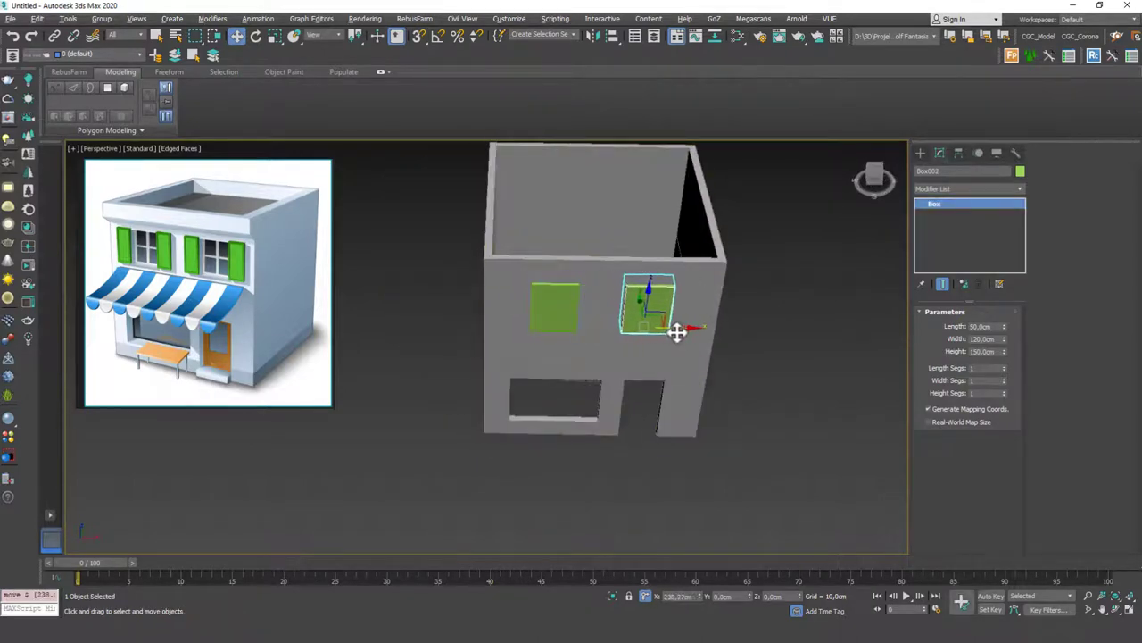
{"action": "key", "text": "ctrl+z"}
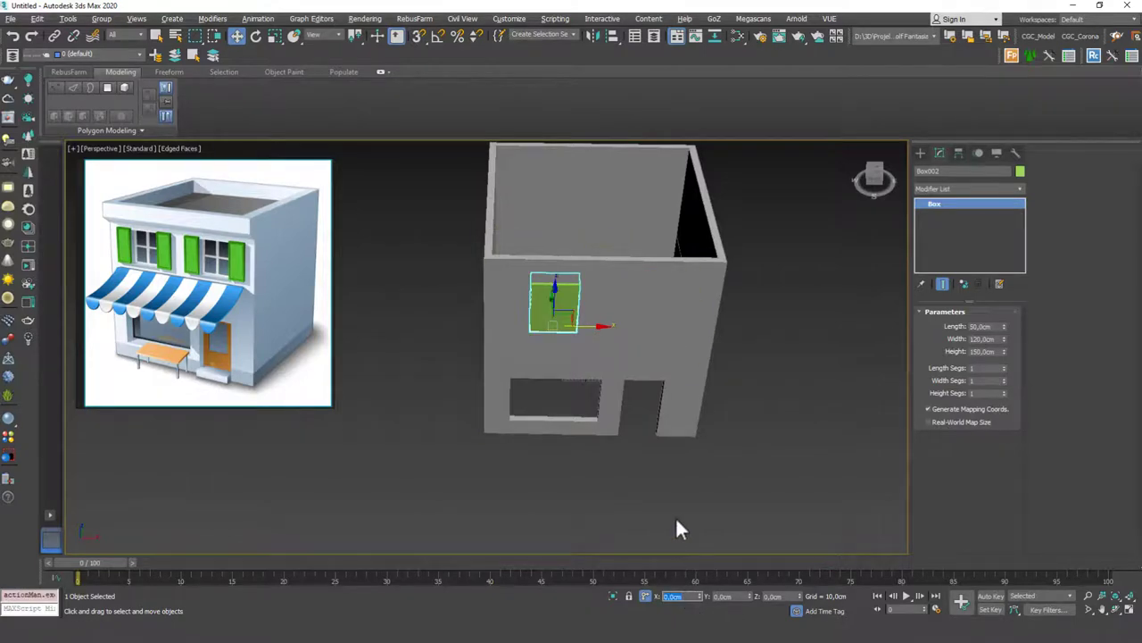
{"action": "type", "text": "200"}
{"action": "key", "text": "Return"}
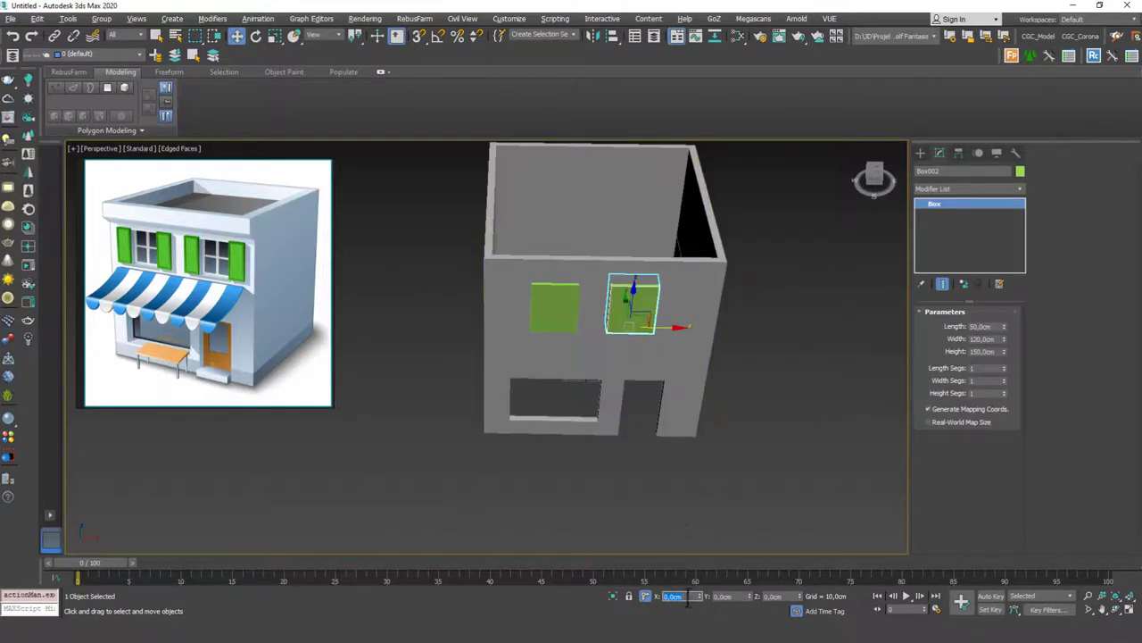
{"action": "type", "text": "50"}
{"action": "key", "text": "Return"}
{"action": "middle_click_drag", "start_coordinate": [651, 400], "coordinate": [645, 331], "text": "alt"}
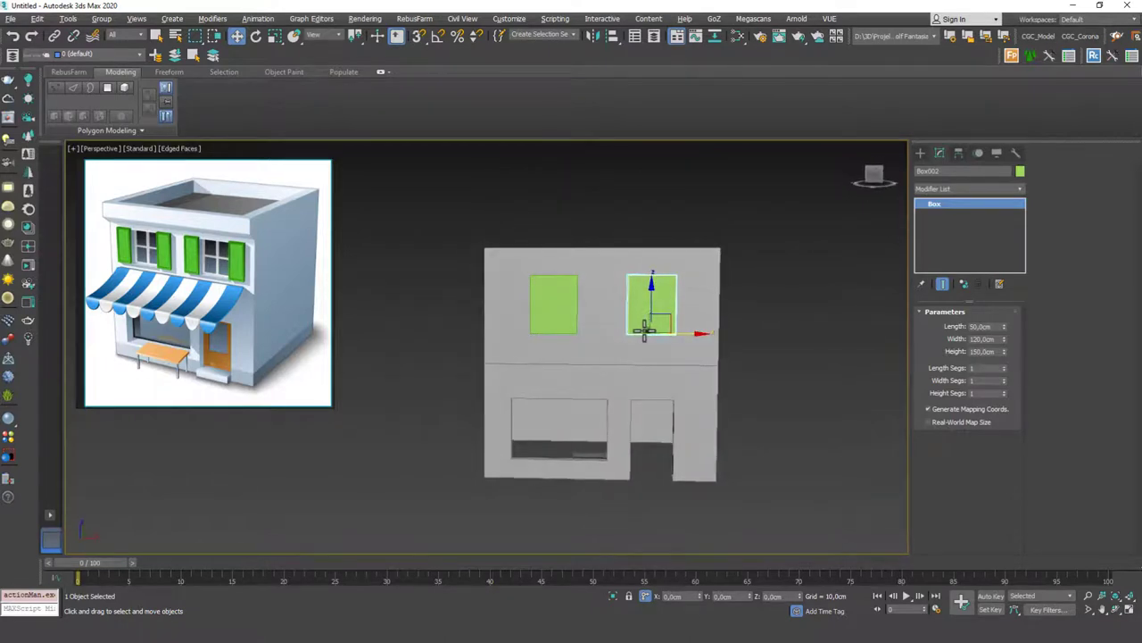
{"action": "type", "text": "-10"}
{"action": "key", "text": "Return"}
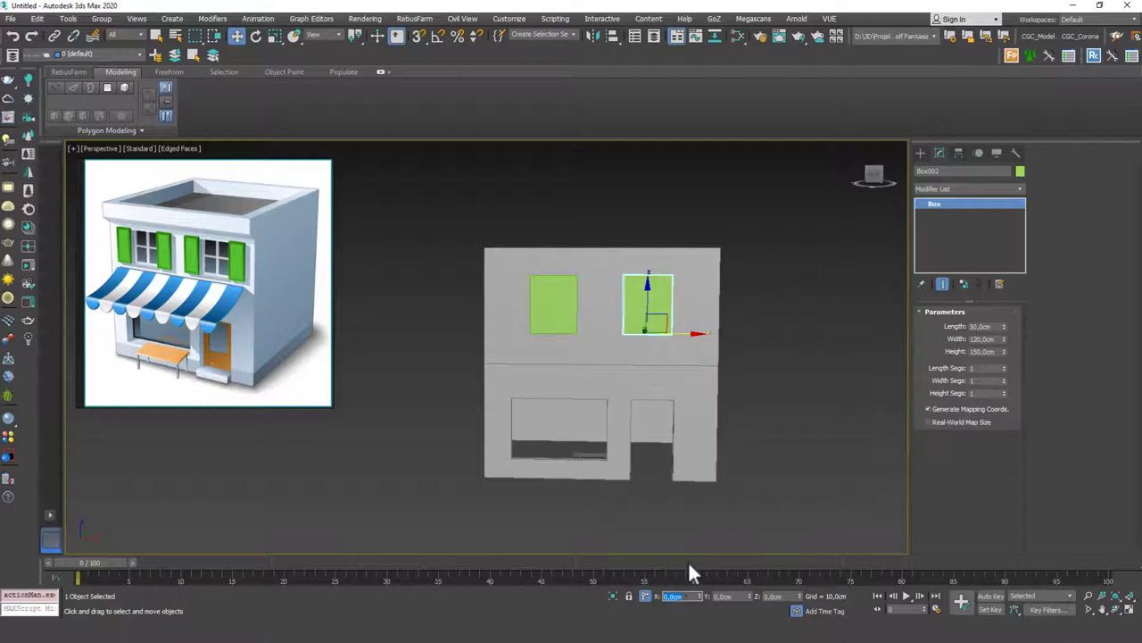
Subtract both green boxes from the upper storey with ProBoolean to cut two window openings
{"action": "left_click", "coordinate": [713, 516]}
{"action": "middle_click_drag", "start_coordinate": [595, 349], "coordinate": [724, 327], "text": "alt"}
{"action": "left_click", "coordinate": [724, 326]}
{"action": "left_click", "coordinate": [921, 153]}
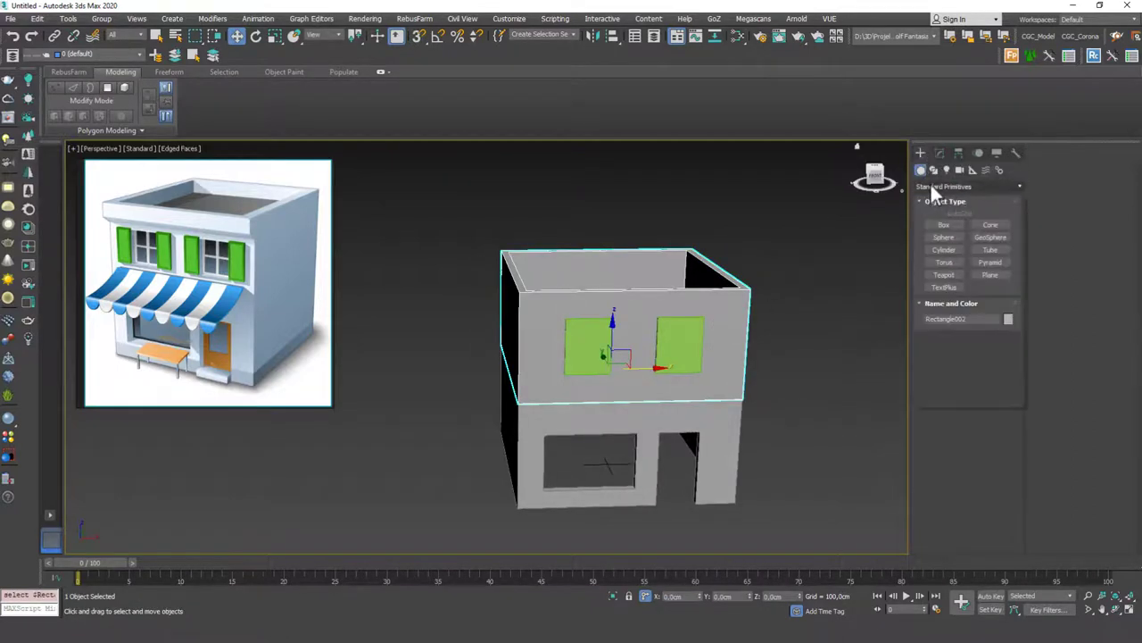
{"action": "left_click", "coordinate": [933, 186]}
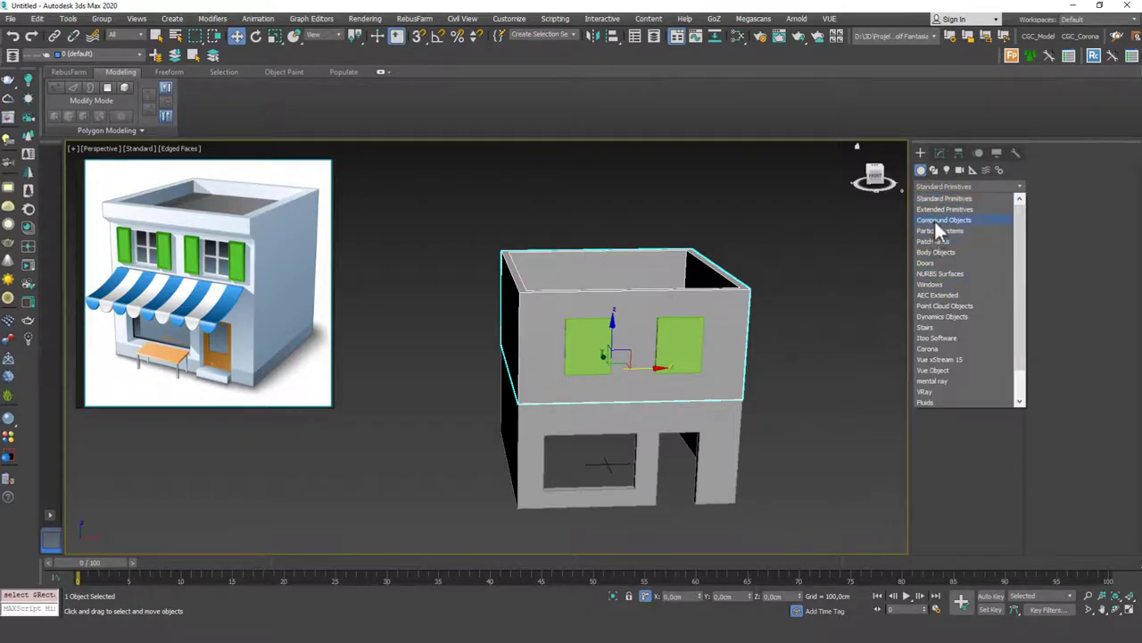
{"action": "left_click", "coordinate": [934, 220]}
{"action": "left_click", "coordinate": [988, 274]}
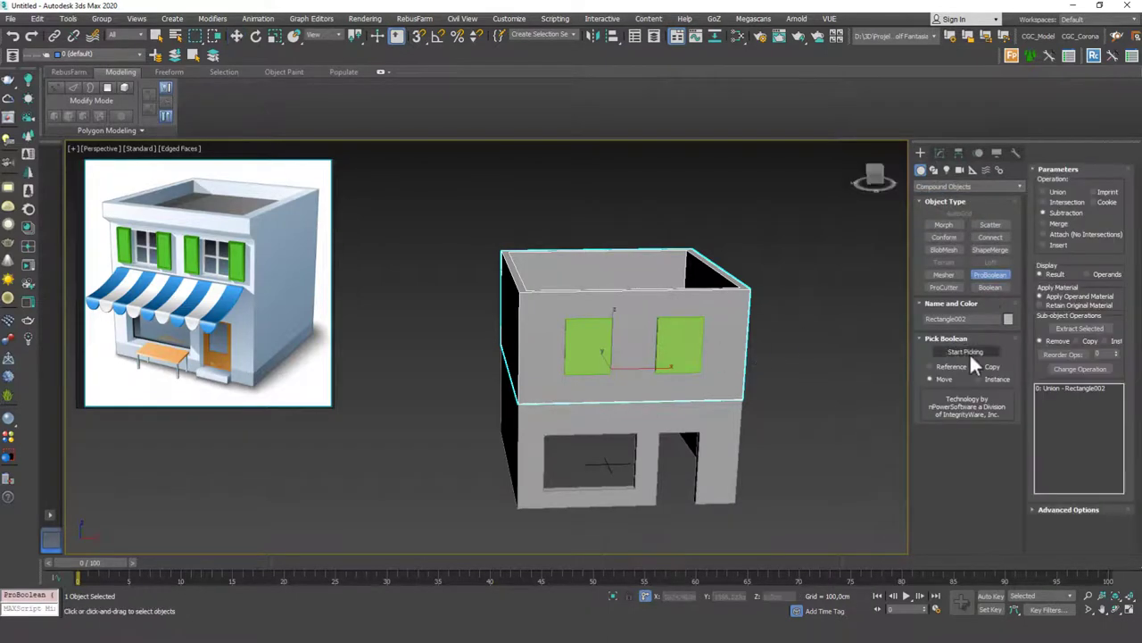
{"action": "left_click", "coordinate": [967, 352]}
{"action": "left_click", "coordinate": [679, 347]}
{"action": "left_click", "coordinate": [587, 348]}
{"action": "key", "text": "w"}
Deselect the building and turn off the edged-faces display to check the two new openings
{"action": "scroll", "coordinate": [741, 375], "scroll_direction": "down", "scroll_amount": 4}
{"action": "mouse_move", "coordinate": [768, 392]}
{"action": "middle_mouse_down", "text": "alt"}
{"action": "mouse_move", "coordinate": [745, 402]}
{"action": "mouse_move", "coordinate": [704, 363]}
{"action": "mouse_move", "coordinate": [729, 344]}
{"action": "mouse_move", "coordinate": [728, 380]}
{"action": "mouse_move", "coordinate": [773, 375]}
{"action": "middle_mouse_up", "text": "alt"}
{"action": "left_click", "coordinate": [747, 403]}
{"action": "scroll", "coordinate": [734, 395], "scroll_direction": "up", "scroll_amount": 2}
{"action": "scroll", "coordinate": [719, 392], "scroll_direction": "up", "scroll_amount": 2}
{"action": "key", "text": "F4"}
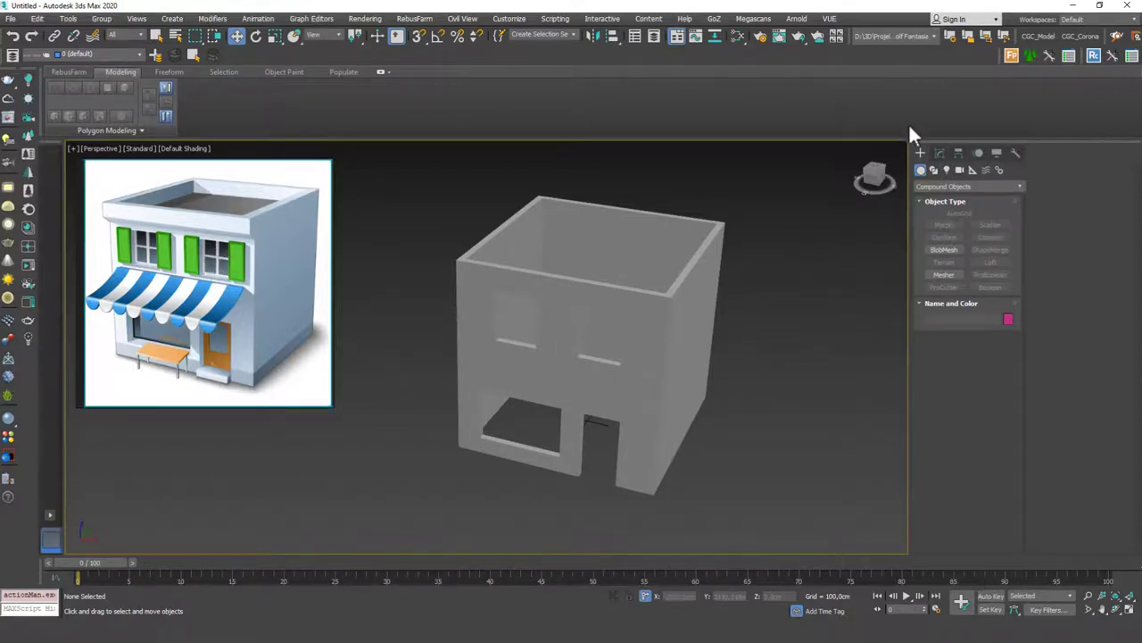
Create a Fixed window snapped to the left upper opening, 120 cm wide, 20 cm deep and 150 cm high
{"action": "left_click", "coordinate": [933, 186]}
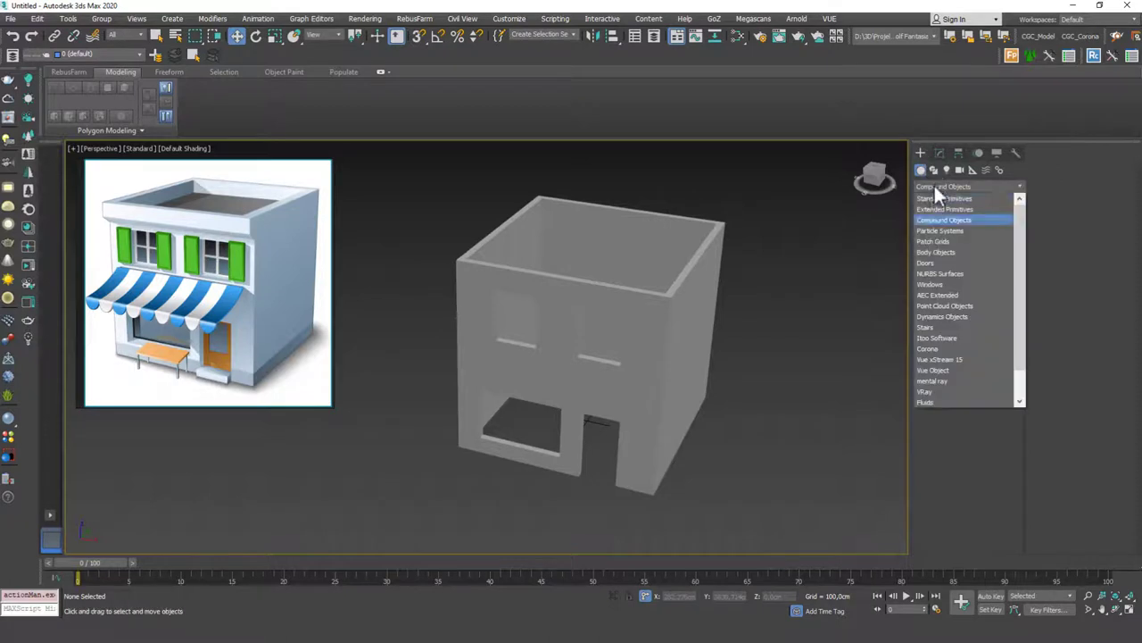
{"action": "left_click", "coordinate": [933, 284]}
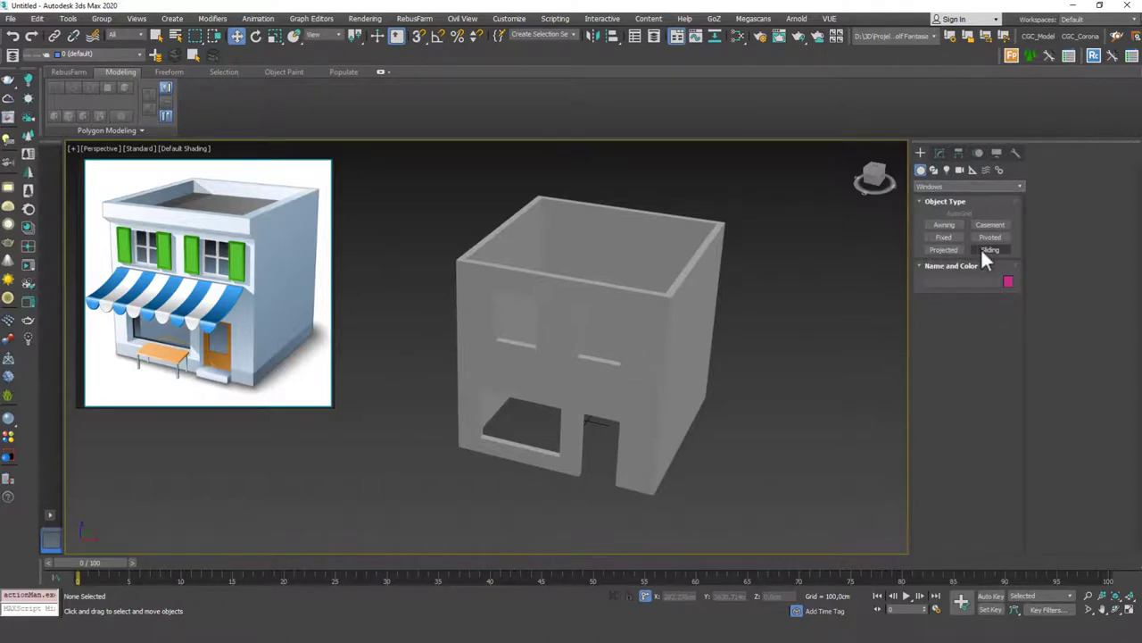
{"action": "left_click", "coordinate": [954, 237]}
{"action": "scroll", "coordinate": [486, 364], "scroll_direction": "up", "scroll_amount": 5}
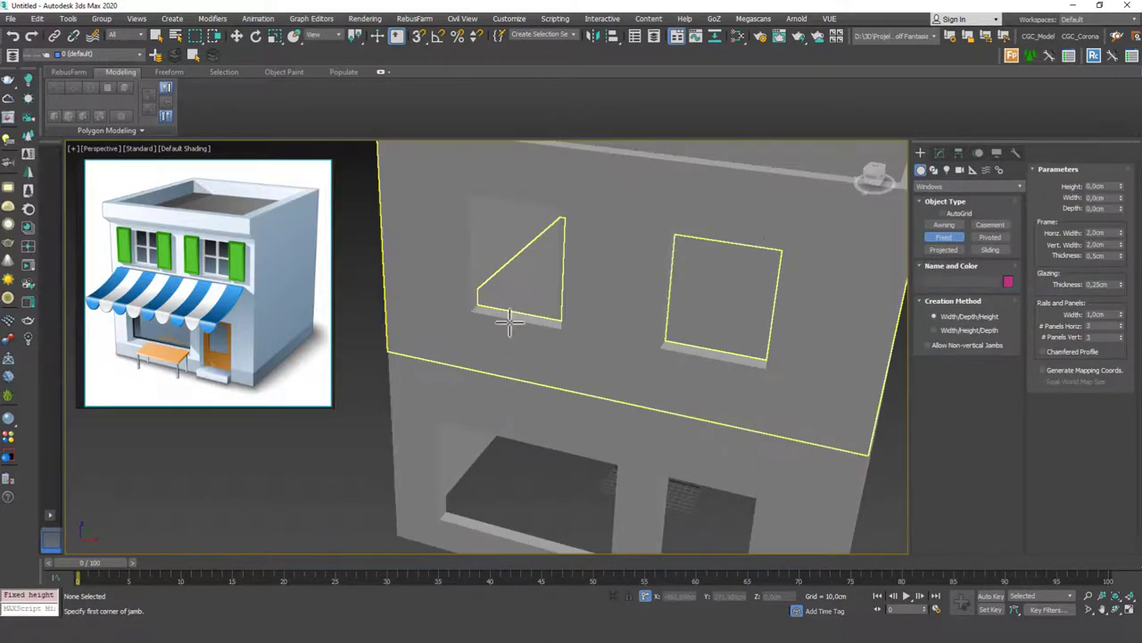
{"action": "middle_click_drag", "start_coordinate": [508, 301], "coordinate": [499, 370]}
{"action": "key", "text": "s"}
{"action": "scroll", "coordinate": [510, 401], "scroll_direction": "up", "scroll_amount": 5}
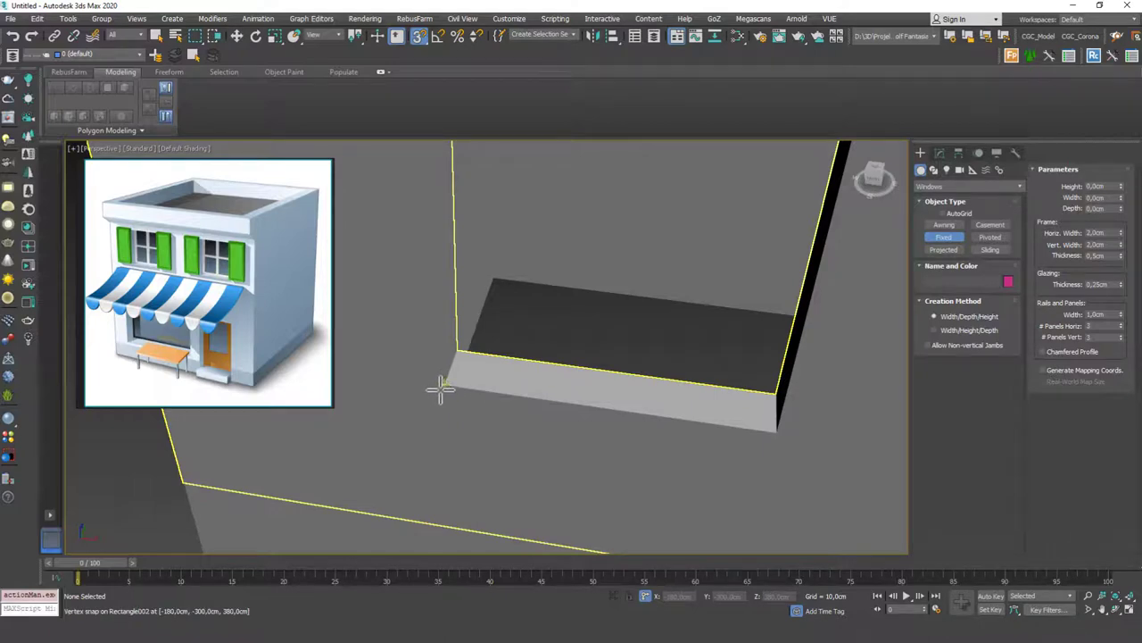
{"action": "left_click_drag", "start_coordinate": [445, 387], "coordinate": [779, 430]}
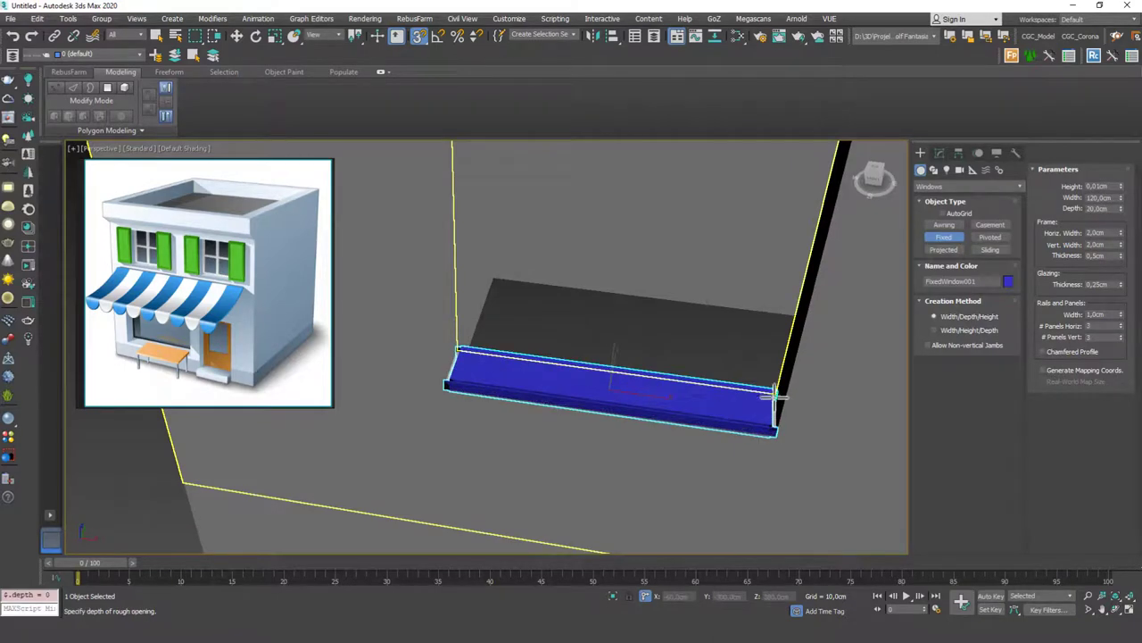
{"action": "left_click", "coordinate": [775, 391]}
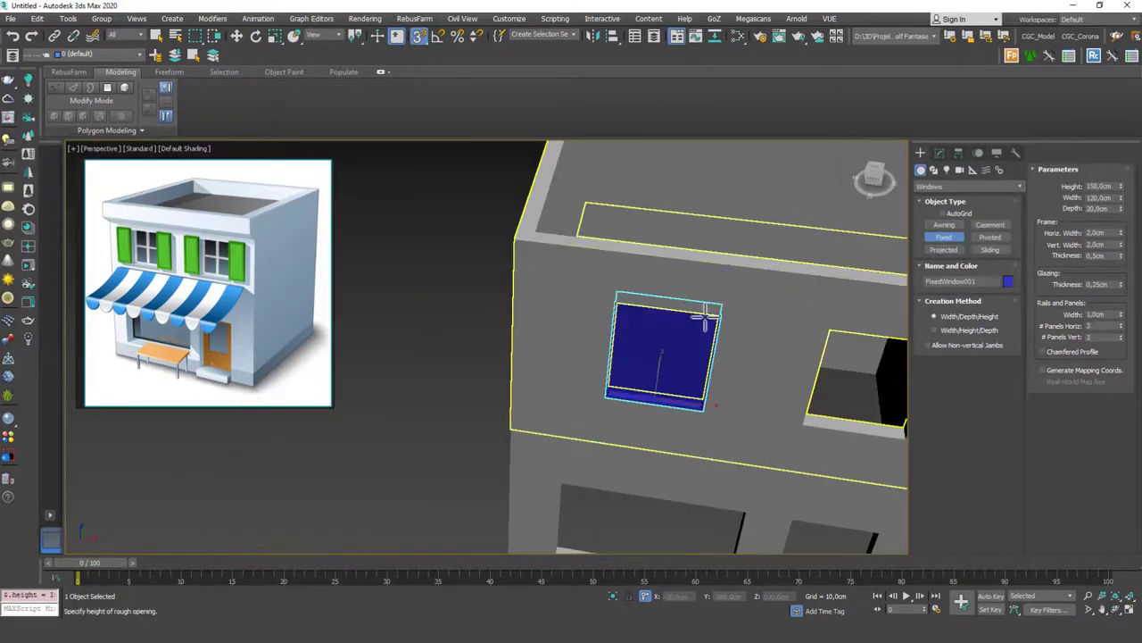
{"action": "left_click", "coordinate": [705, 317]}
{"action": "right_click", "coordinate": [705, 317]}
Turn edged faces back on and change the fixed window's object color to light gray
{"action": "mouse_move", "coordinate": [627, 423]}
{"action": "middle_mouse_down", "text": "alt"}
{"action": "mouse_move", "coordinate": [705, 357]}
{"action": "mouse_move", "coordinate": [645, 359]}
{"action": "middle_mouse_up", "text": "alt"}
{"action": "key", "text": "s"}
{"action": "key", "text": "F4"}
{"action": "scroll", "coordinate": [688, 361], "scroll_direction": "up", "scroll_amount": 5}
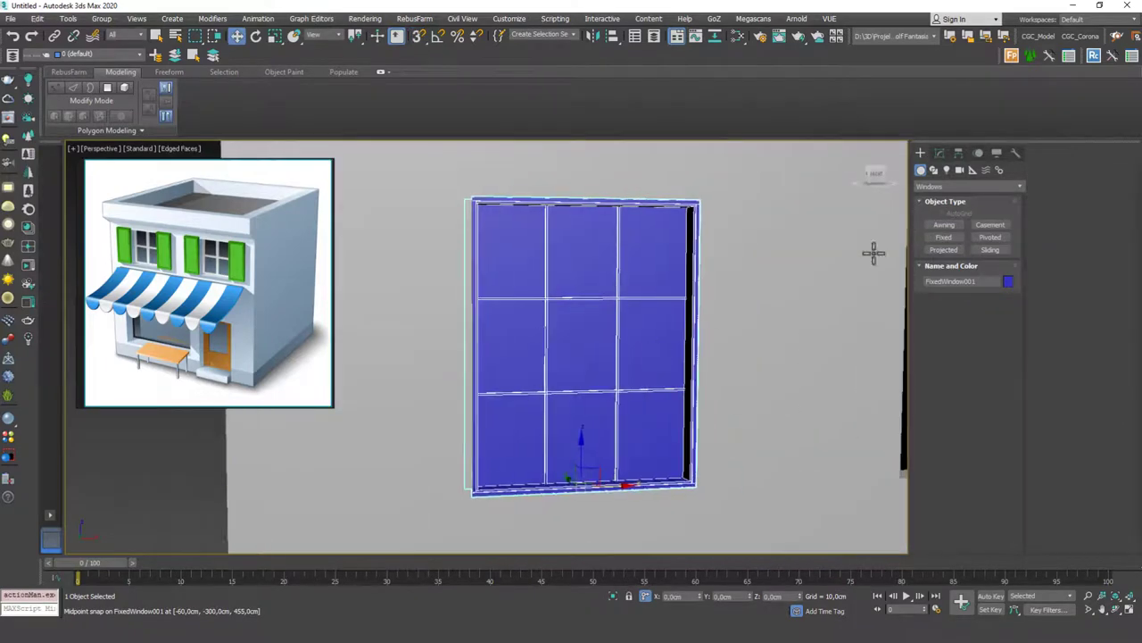
{"action": "left_click", "coordinate": [1007, 282]}
{"action": "left_click", "coordinate": [703, 231]}
{"action": "left_click", "coordinate": [763, 271]}
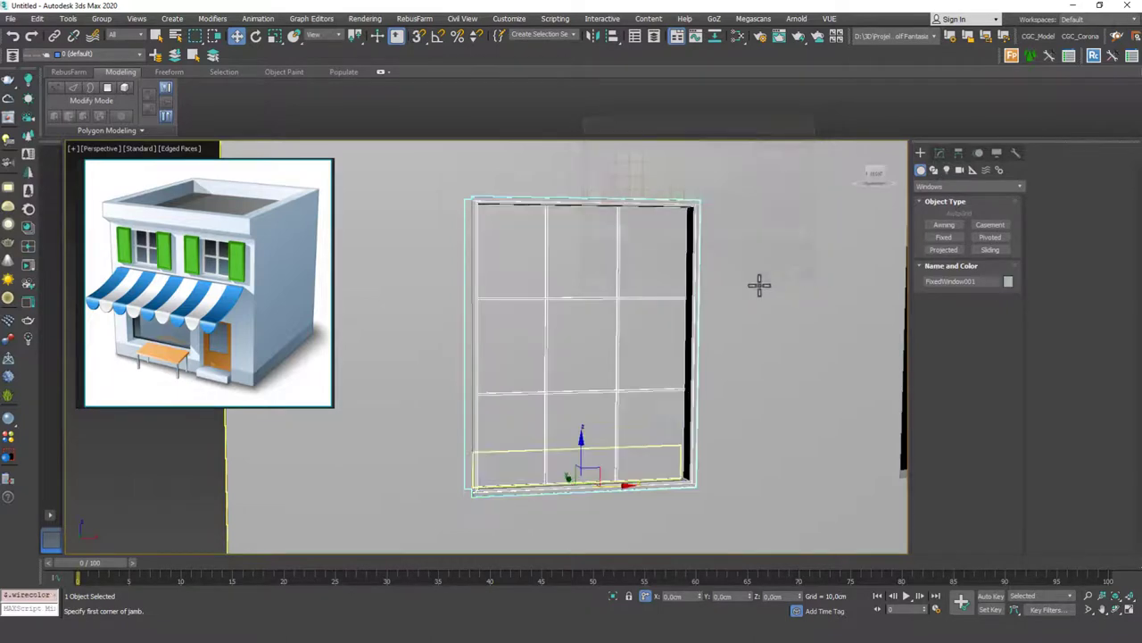
{"action": "scroll", "coordinate": [741, 291], "scroll_direction": "down", "scroll_amount": 5}
{"action": "left_click", "coordinate": [659, 166]}
Set the fixed window's panels to 2 horizontally and 2 vertically
{"action": "scroll", "coordinate": [613, 266], "scroll_direction": "up", "scroll_amount": 3}
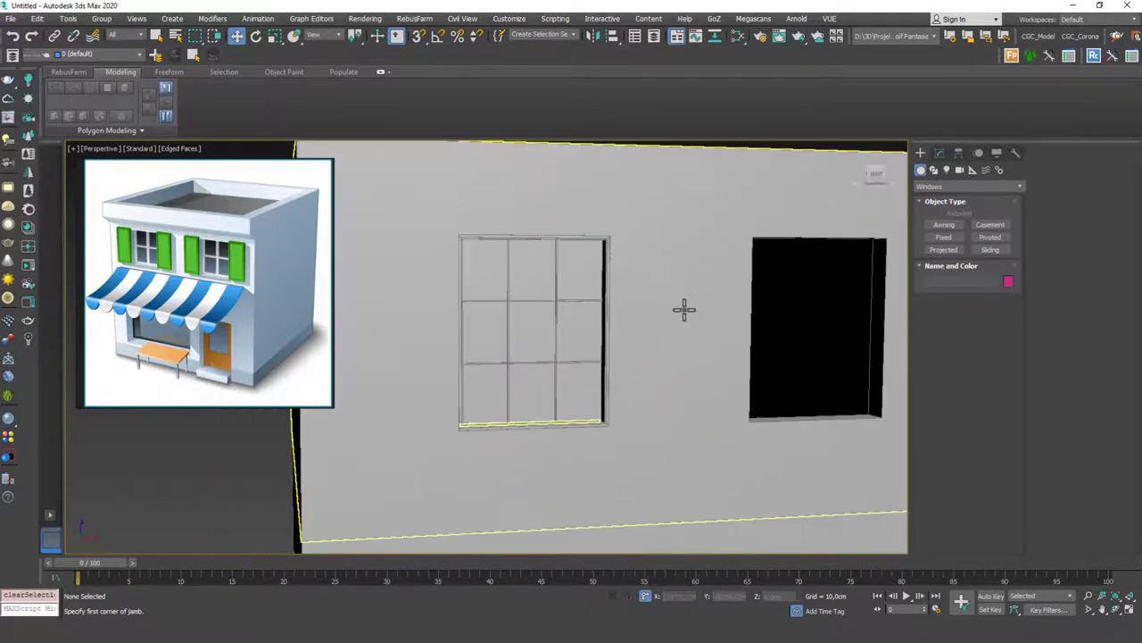
{"action": "middle_click_drag", "start_coordinate": [682, 311], "coordinate": [566, 319], "text": "alt"}
{"action": "left_click", "coordinate": [432, 313]}
{"action": "scroll", "coordinate": [541, 319], "scroll_direction": "up", "scroll_amount": 4}
{"action": "middle_click_drag", "start_coordinate": [432, 313], "coordinate": [587, 336], "text": "alt"}
{"action": "scroll", "coordinate": [560, 321], "scroll_direction": "down", "scroll_amount": 1}
{"action": "middle_click_drag", "start_coordinate": [588, 337], "coordinate": [667, 353]}
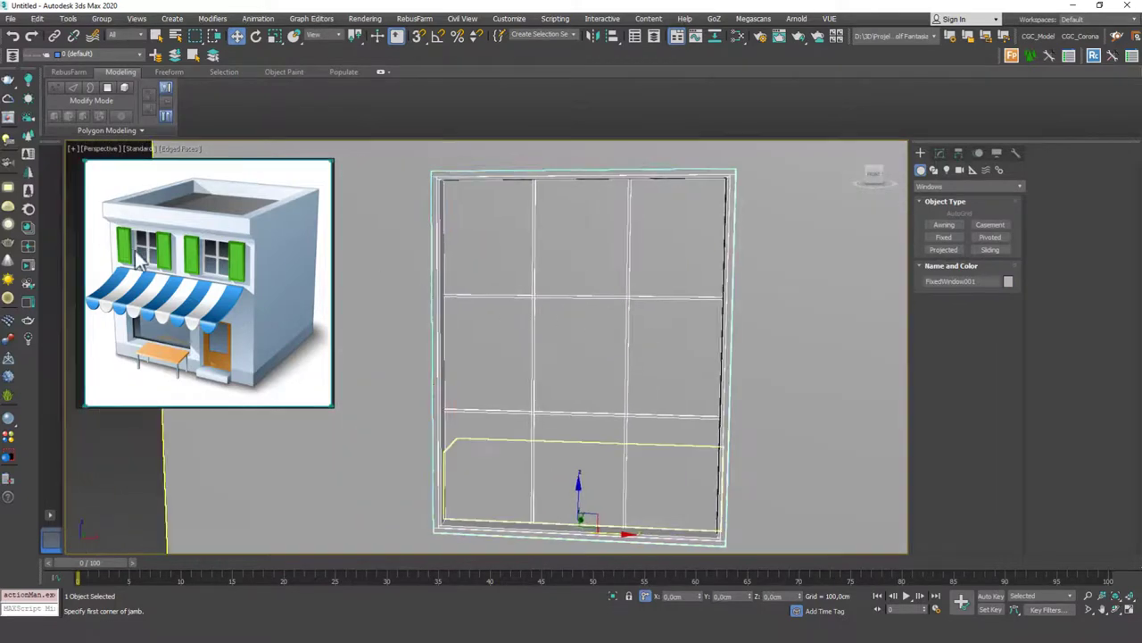
{"action": "left_click", "coordinate": [941, 154]}
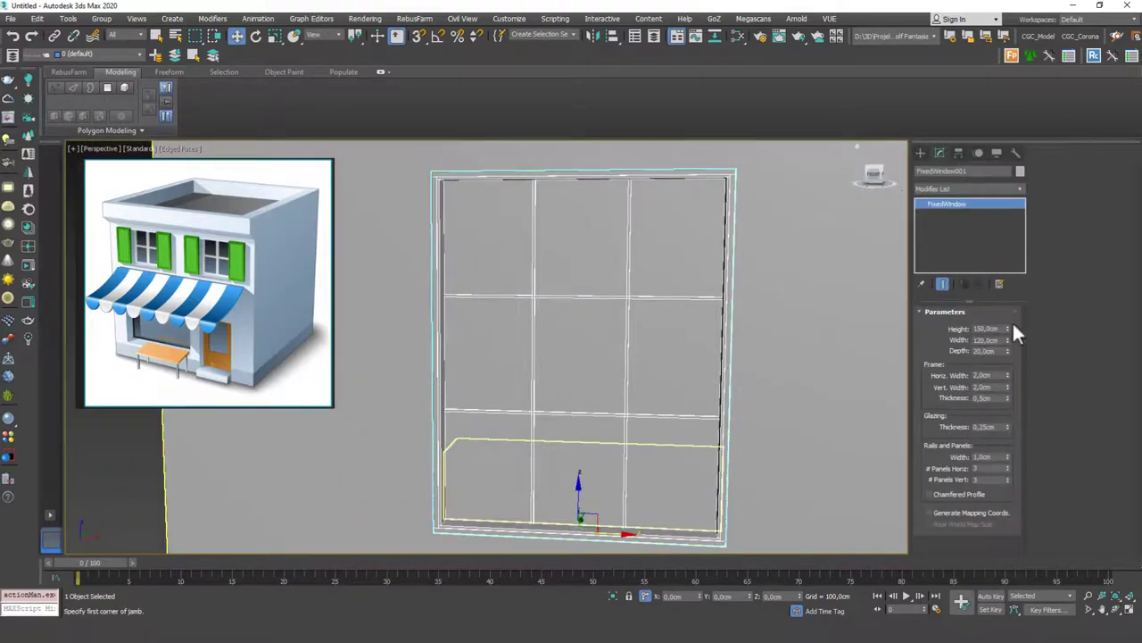
{"action": "left_click", "coordinate": [1007, 470]}
{"action": "left_click", "coordinate": [1007, 482]}
Increase the fixed window's depth slightly, to 20.48 cm
{"action": "scroll", "coordinate": [644, 347], "scroll_direction": "down", "scroll_amount": 4}
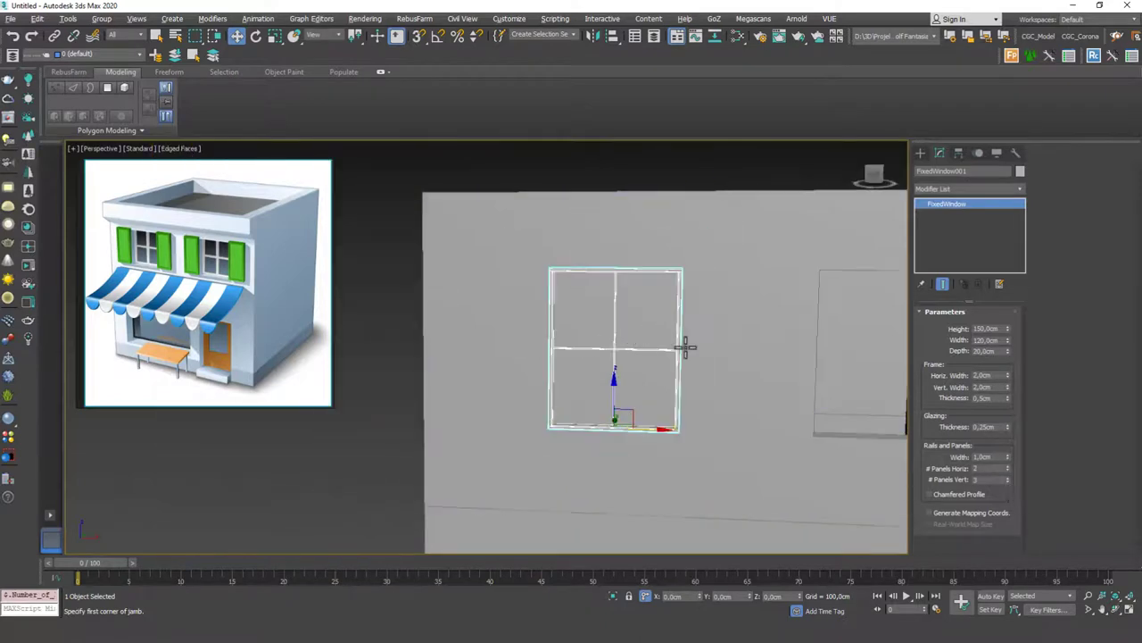
{"action": "mouse_move", "coordinate": [686, 347]}
{"action": "middle_mouse_down", "text": "alt"}
{"action": "mouse_move", "coordinate": [548, 316]}
{"action": "mouse_move", "coordinate": [566, 316]}
{"action": "mouse_move", "coordinate": [526, 324]}
{"action": "mouse_move", "coordinate": [575, 328]}
{"action": "mouse_move", "coordinate": [508, 307]}
{"action": "mouse_move", "coordinate": [526, 278]}
{"action": "mouse_move", "coordinate": [584, 286]}
{"action": "middle_mouse_up", "text": "alt"}
{"action": "scroll", "coordinate": [599, 327], "scroll_direction": "up", "scroll_amount": 2}
{"action": "key", "text": "F4"}
{"action": "scroll", "coordinate": [609, 249], "scroll_direction": "up", "scroll_amount": 2}
{"action": "scroll", "coordinate": [608, 248], "scroll_direction": "up", "scroll_amount": 2}
{"action": "middle_click_drag", "start_coordinate": [624, 224], "coordinate": [809, 329], "text": "alt"}
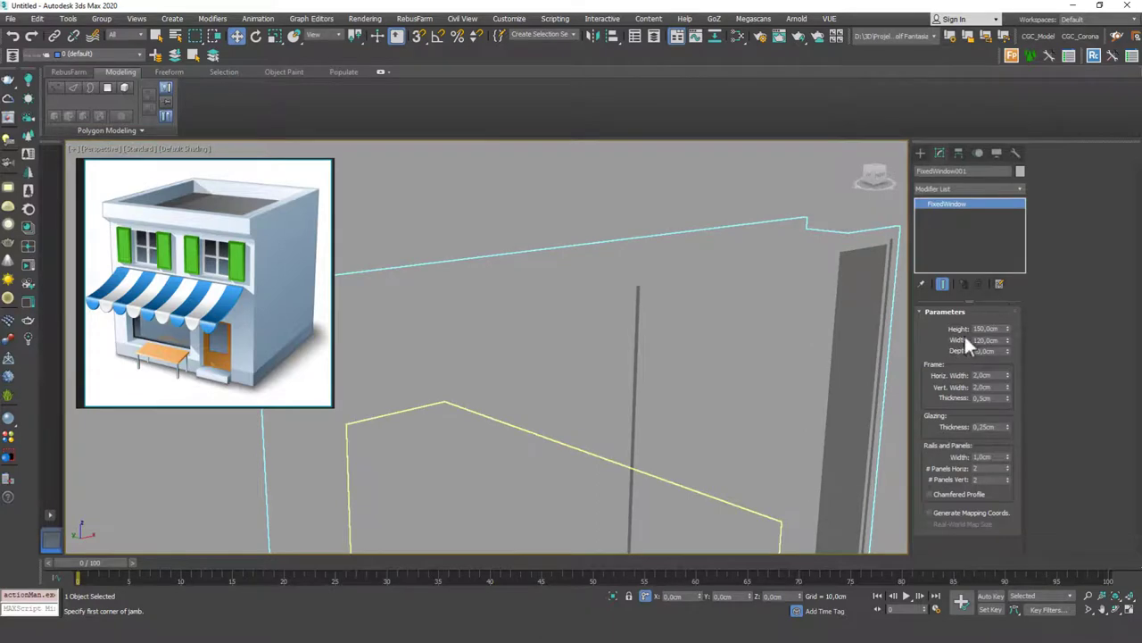
{"action": "left_click_drag", "start_coordinate": [1007, 352], "coordinate": [1008, 339]}
{"action": "scroll", "coordinate": [617, 299], "scroll_direction": "down", "scroll_amount": 2}
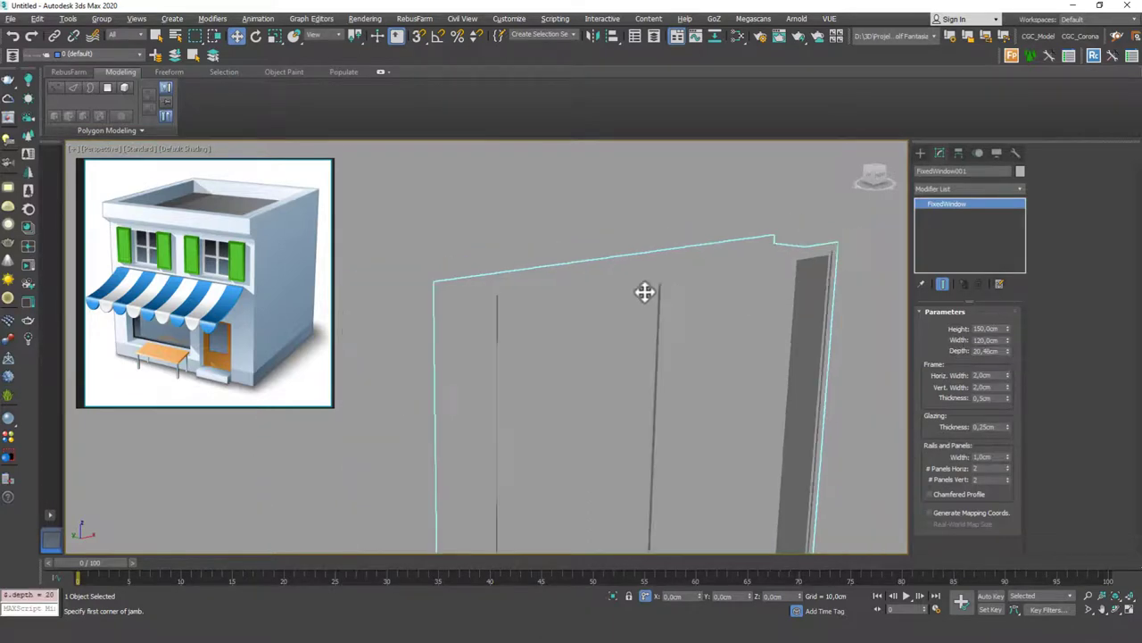
Set the width of the fixed window's rails to 4 cm
{"action": "middle_click_drag", "start_coordinate": [617, 298], "coordinate": [737, 248], "text": "alt"}
{"action": "key", "text": "F4"}
{"action": "middle_click_drag", "start_coordinate": [748, 294], "coordinate": [691, 329], "text": "alt"}
{"action": "scroll", "coordinate": [691, 330], "scroll_direction": "down", "scroll_amount": 4}
{"action": "middle_click_drag", "start_coordinate": [720, 386], "coordinate": [691, 298]}
{"action": "scroll", "coordinate": [691, 298], "scroll_direction": "down", "scroll_amount": 3}
{"action": "scroll", "coordinate": [661, 366], "scroll_direction": "up", "scroll_amount": 5}
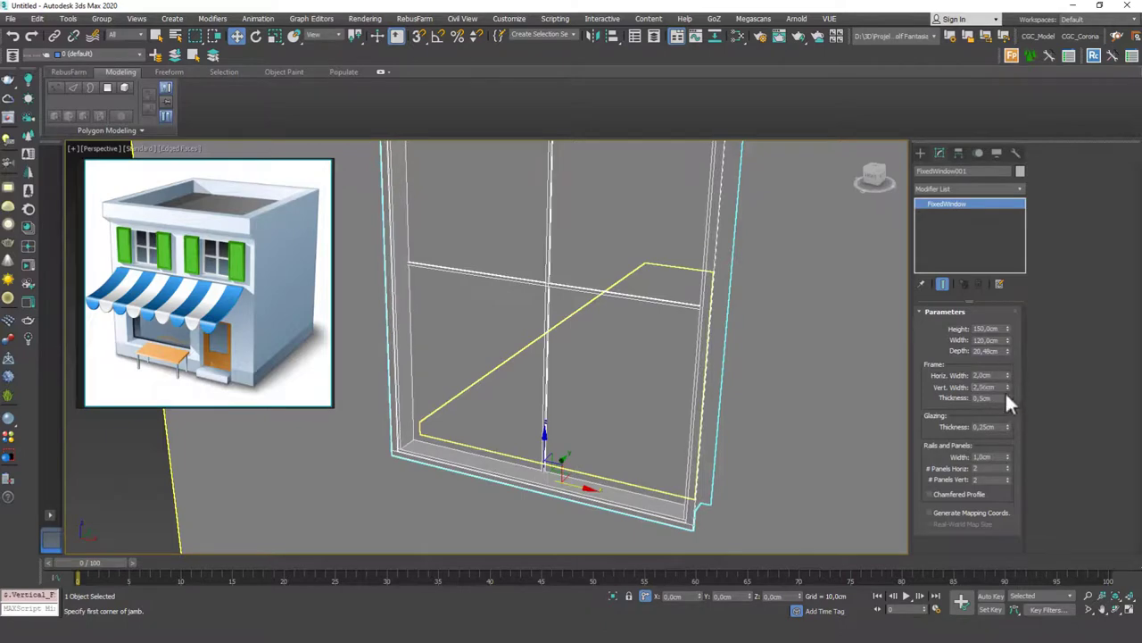
{"action": "left_click_drag", "start_coordinate": [1009, 456], "coordinate": [1009, 395]}
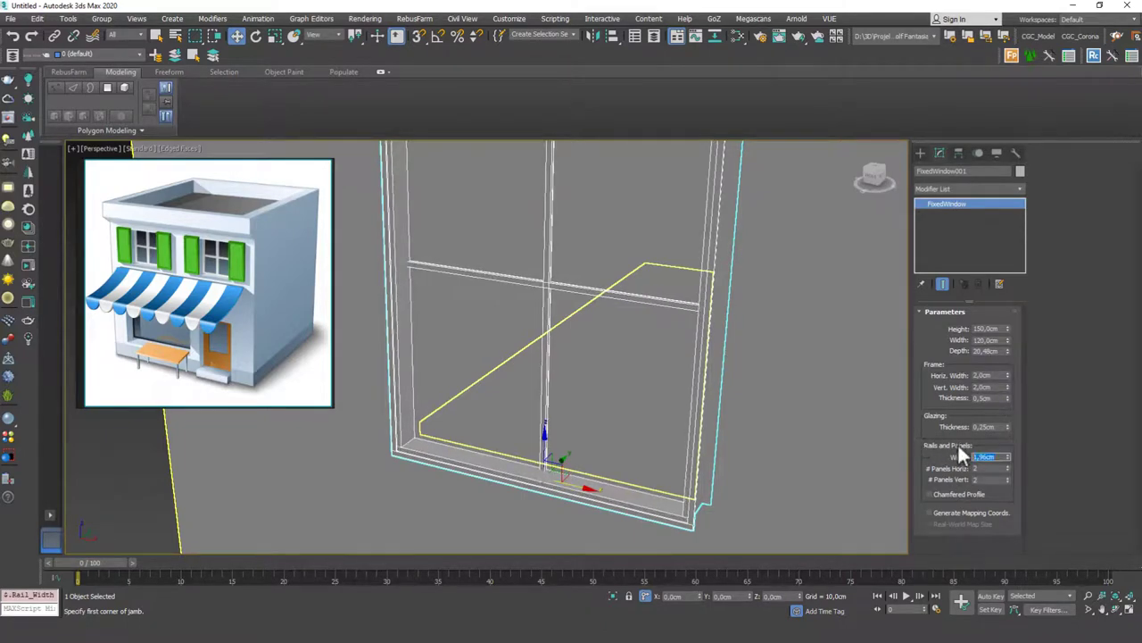
{"action": "type", "text": "4"}
{"action": "key", "text": "Return"}
{"action": "scroll", "coordinate": [556, 322], "scroll_direction": "down", "scroll_amount": 8}
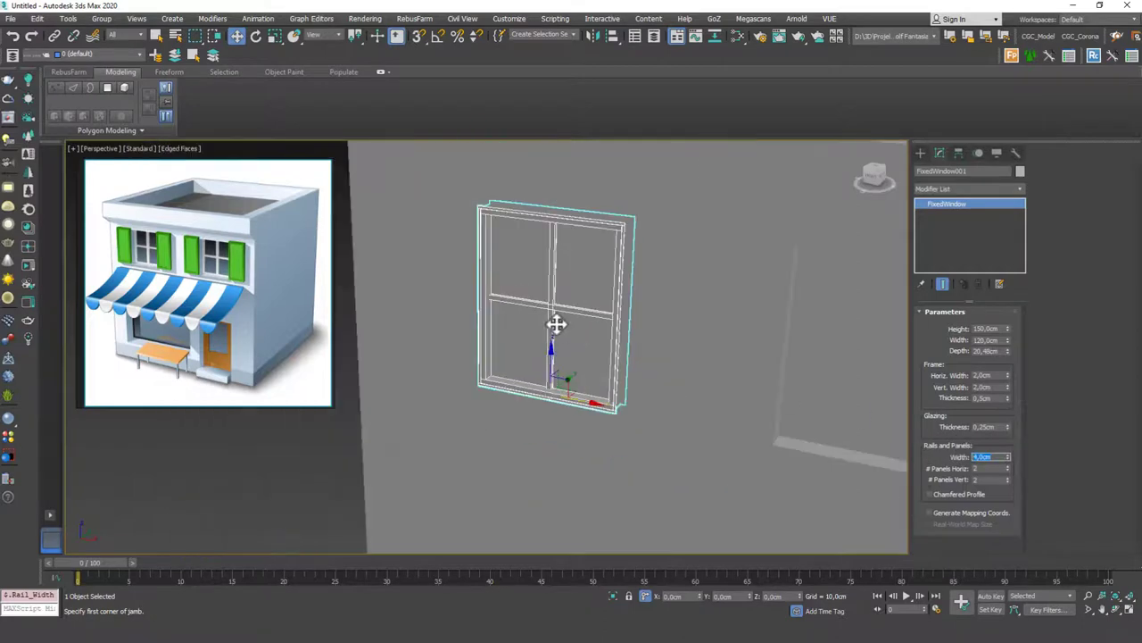
Check the window in the facade without edges and clone it for the second upper opening
{"action": "left_click", "coordinate": [378, 328]}
{"action": "key", "text": "F4"}
{"action": "key", "text": "F4"}
{"action": "mouse_move", "coordinate": [539, 357]}
{"action": "middle_mouse_down", "text": "alt"}
{"action": "mouse_move", "coordinate": [620, 335]}
{"action": "mouse_move", "coordinate": [555, 344]}
{"action": "mouse_move", "coordinate": [576, 349]}
{"action": "mouse_move", "coordinate": [577, 339]}
{"action": "middle_mouse_up", "text": "alt"}
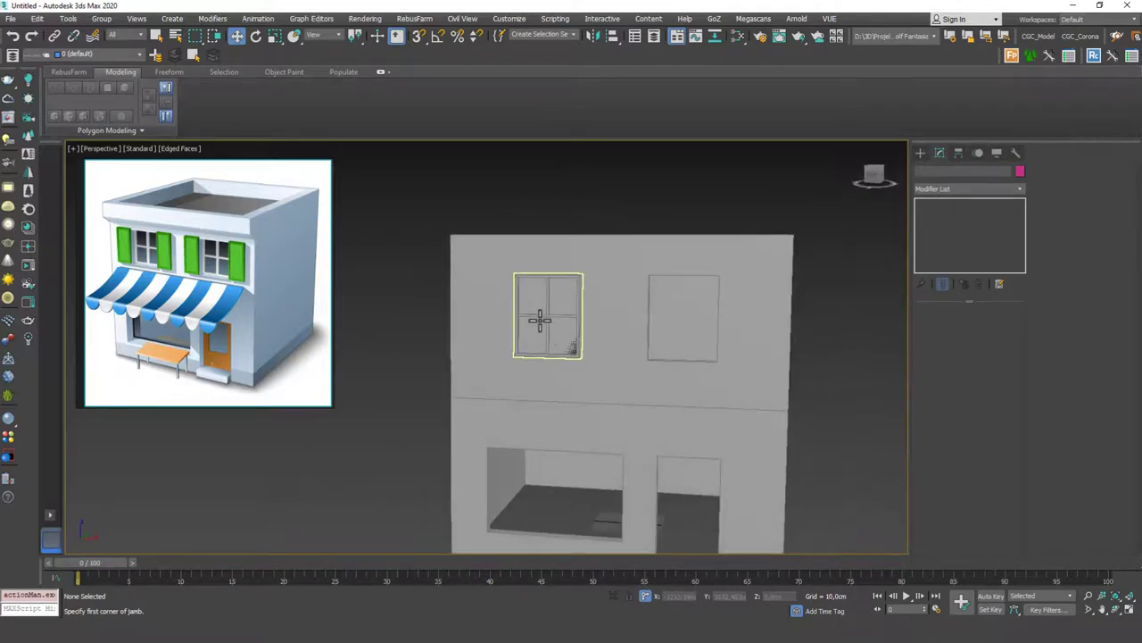
{"action": "left_click", "coordinate": [559, 330]}
{"action": "scroll", "coordinate": [559, 330], "scroll_direction": "up", "scroll_amount": 5}
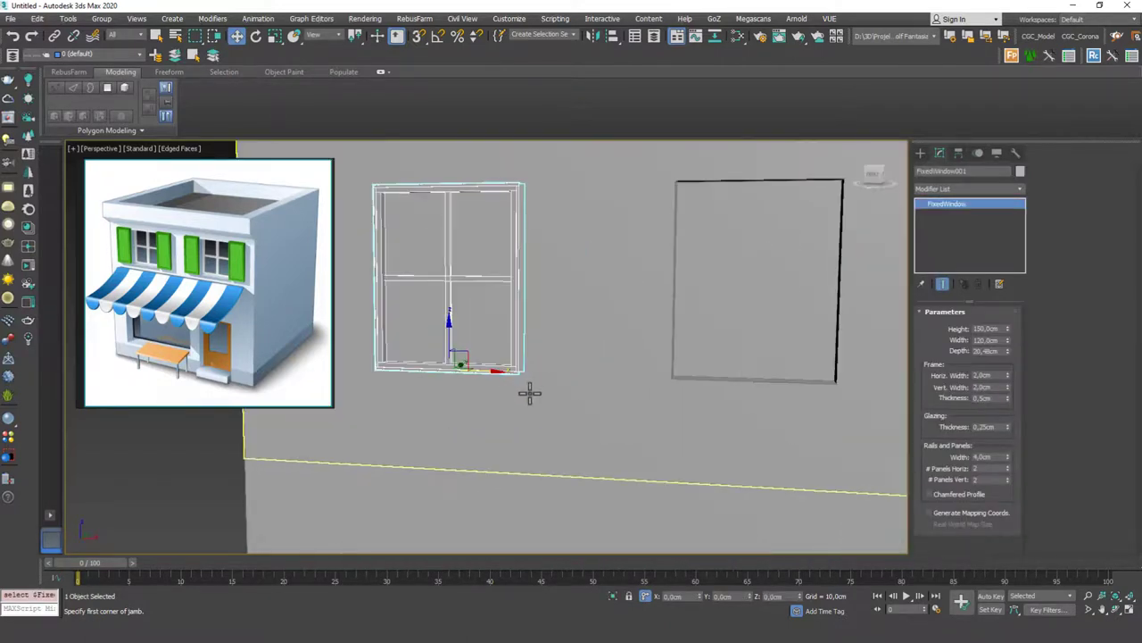
{"action": "key", "text": "ctrl+v"}
{"action": "left_click", "coordinate": [552, 362]}
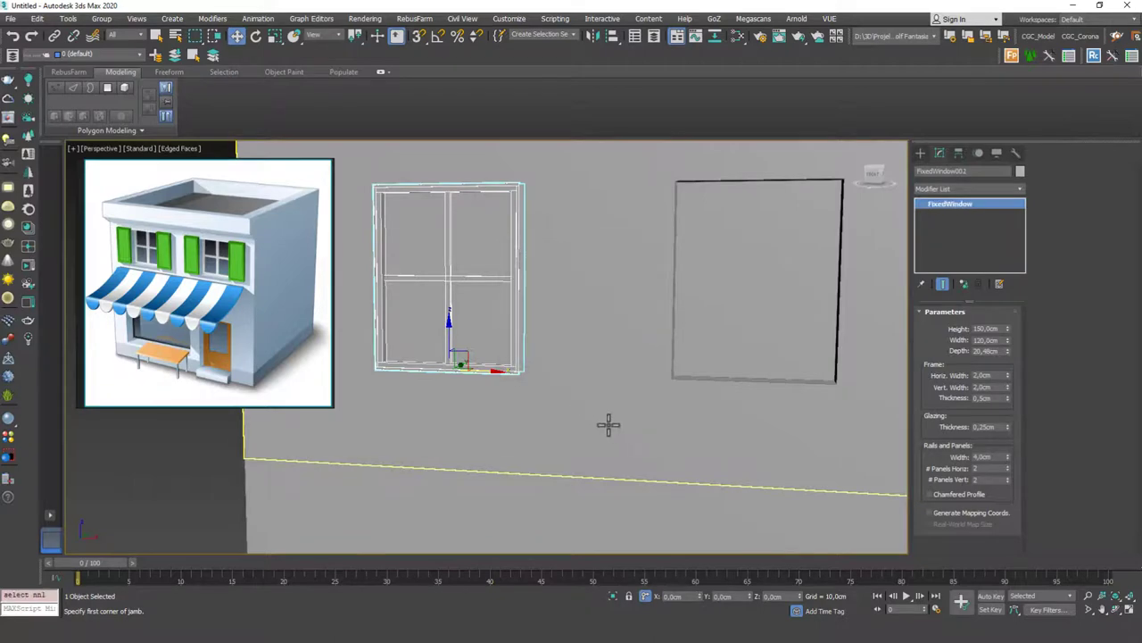
Offset the cloned window 240 cm along X into the second upper-floor opening
{"action": "left_click", "coordinate": [686, 592]}
{"action": "type", "text": "240"}
{"action": "key", "text": "Return"}
{"action": "middle_click_drag", "start_coordinate": [650, 474], "coordinate": [467, 354], "text": "alt"}
{"action": "scroll", "coordinate": [543, 385], "scroll_direction": "down", "scroll_amount": 6}
{"action": "left_click", "coordinate": [714, 388]}
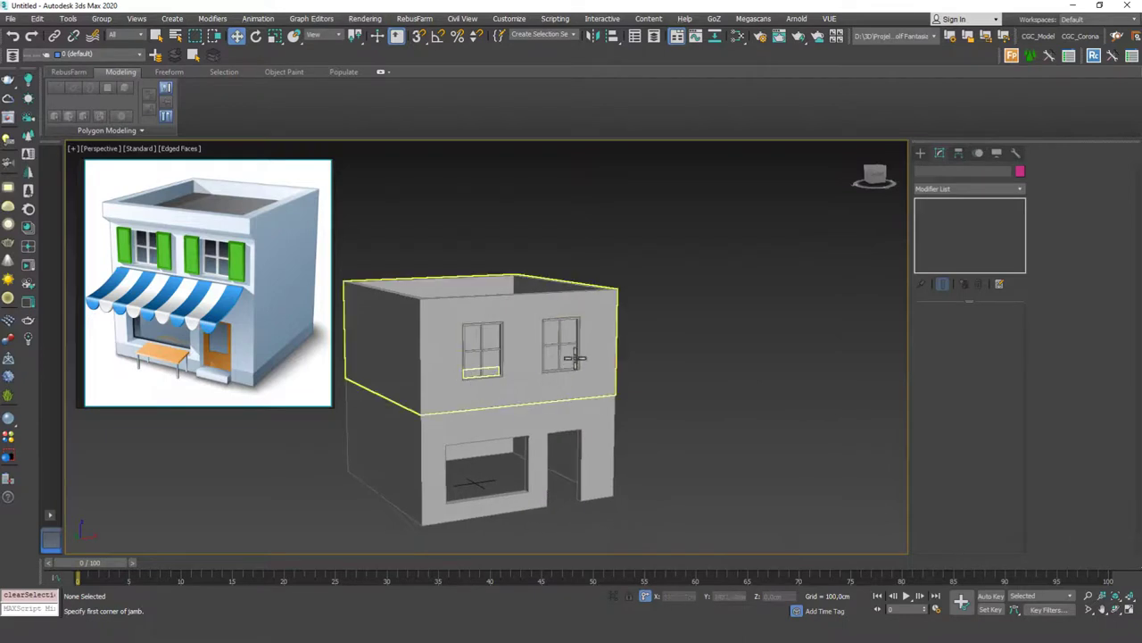
Create a fixed window filling the large ground-floor opening, 250 cm wide, 20 cm deep and 160 cm high
{"action": "scroll", "coordinate": [607, 395], "scroll_direction": "up", "scroll_amount": 8}
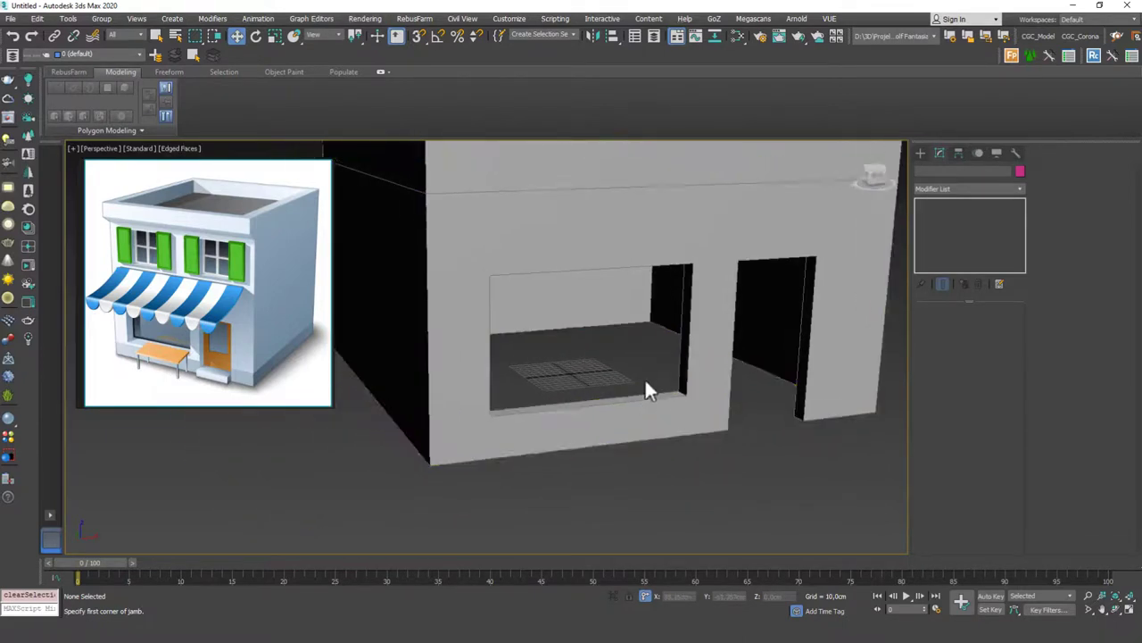
{"action": "scroll", "coordinate": [647, 390], "scroll_direction": "up", "scroll_amount": 5}
{"action": "left_click", "coordinate": [920, 153]}
{"action": "left_click", "coordinate": [985, 225]}
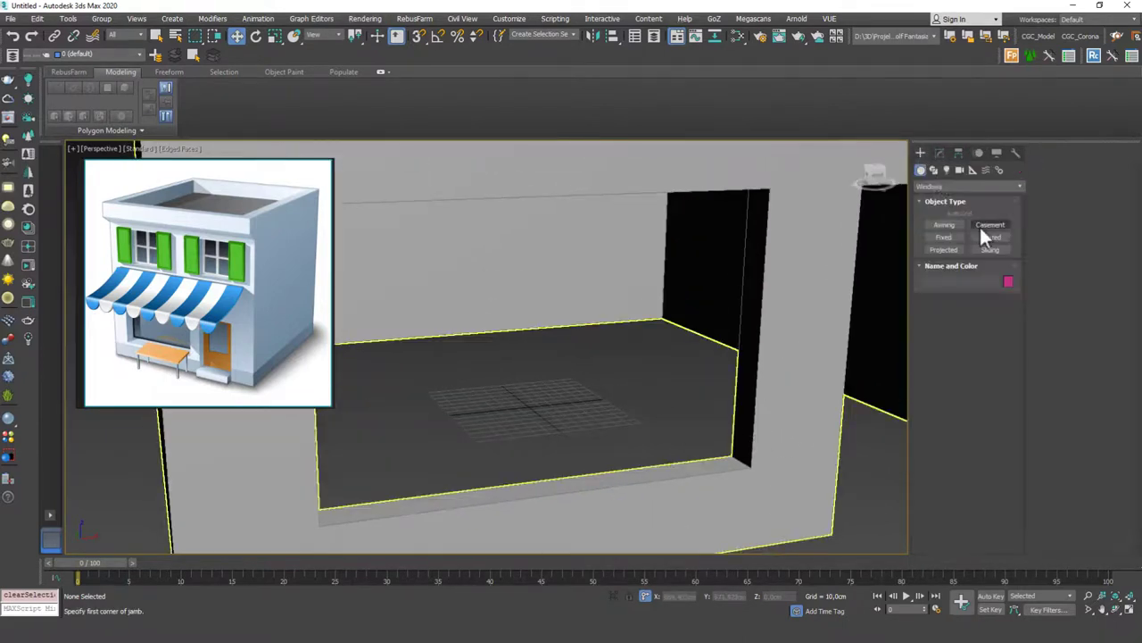
{"action": "left_click", "coordinate": [943, 235]}
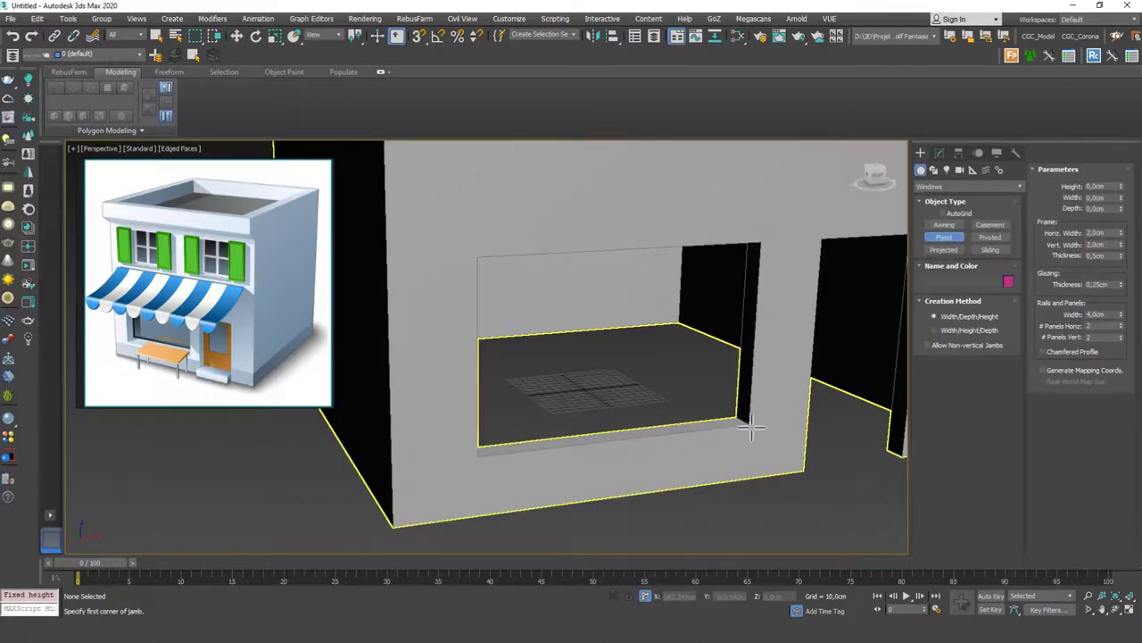
{"action": "left_click_drag", "start_coordinate": [754, 429], "coordinate": [478, 457]}
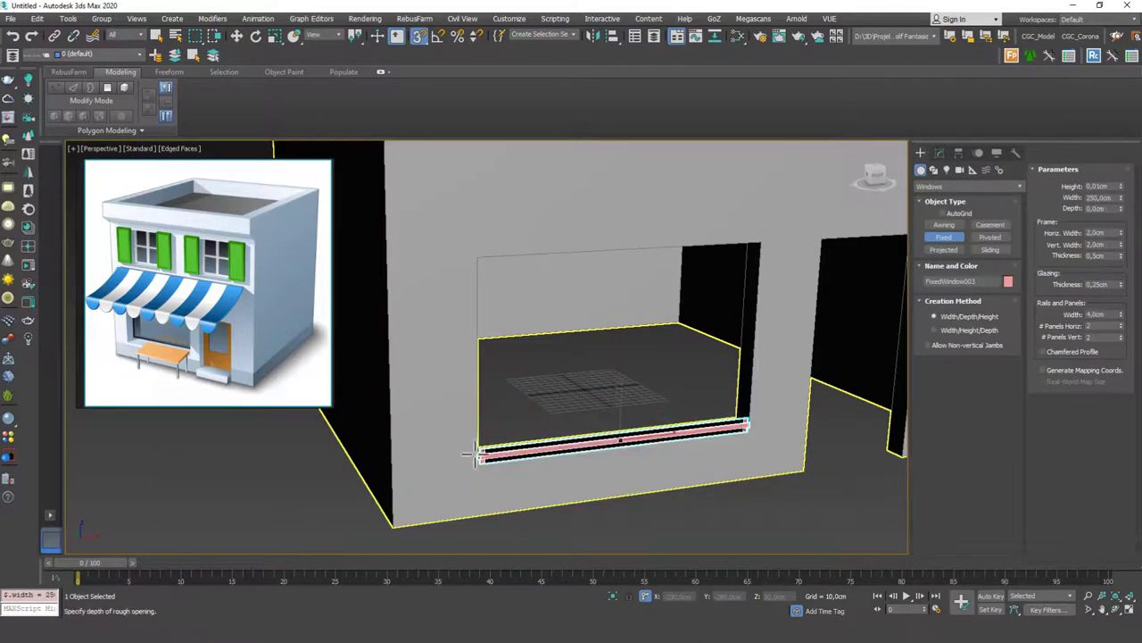
{"action": "left_click", "coordinate": [479, 451]}
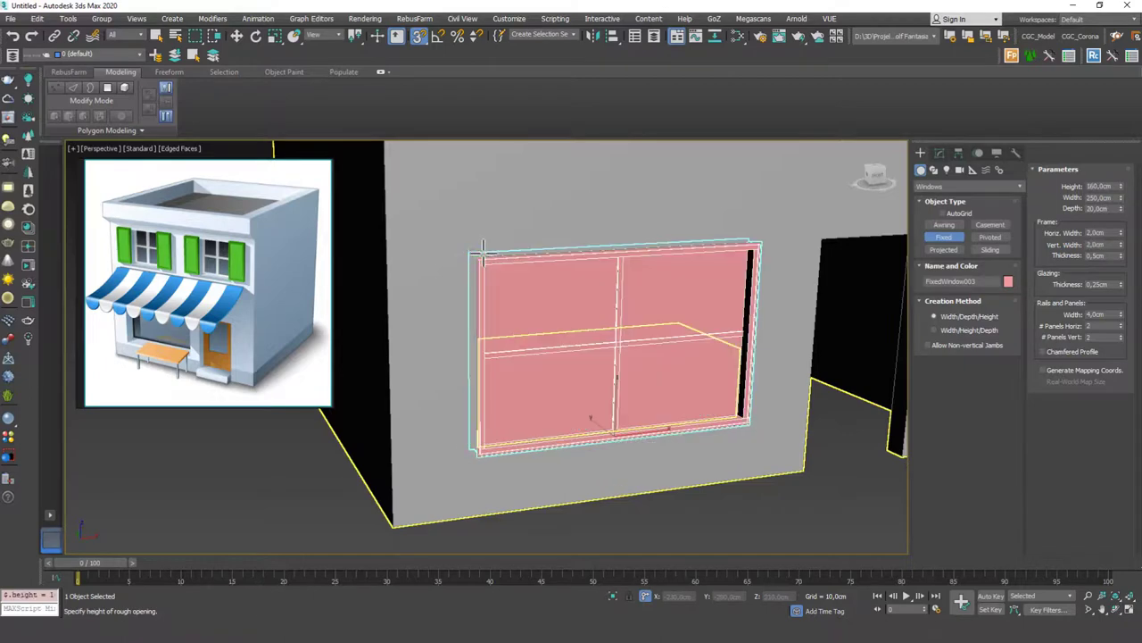
{"action": "left_click", "coordinate": [609, 300]}
{"action": "key", "text": "w"}
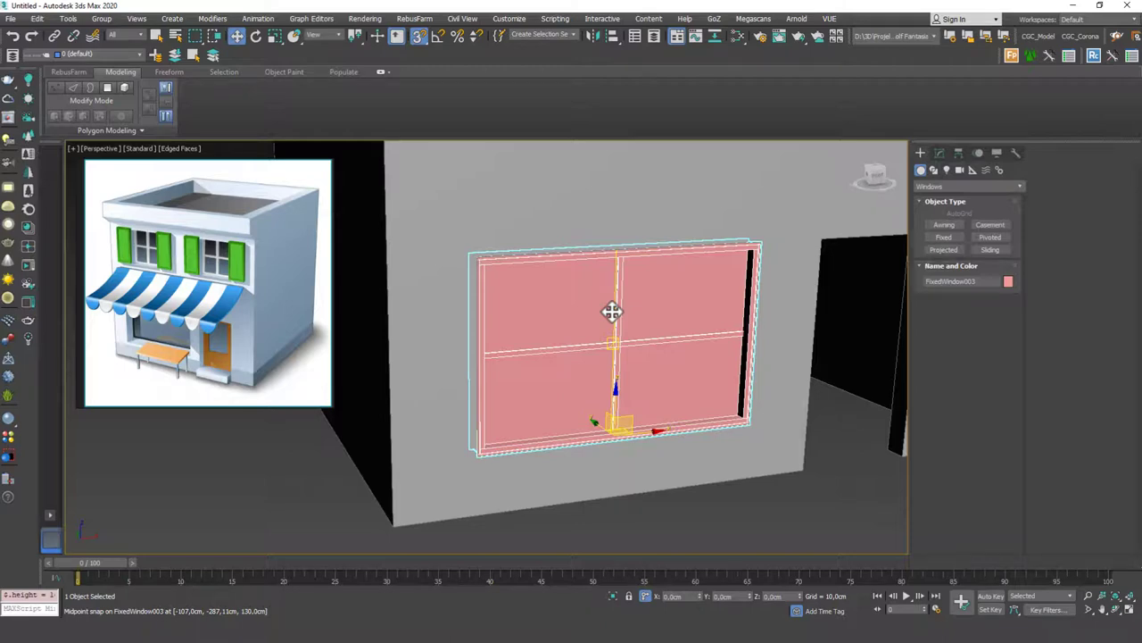
Add an Edit Poly modifier to the ground-floor window
{"action": "left_click", "coordinate": [940, 153]}
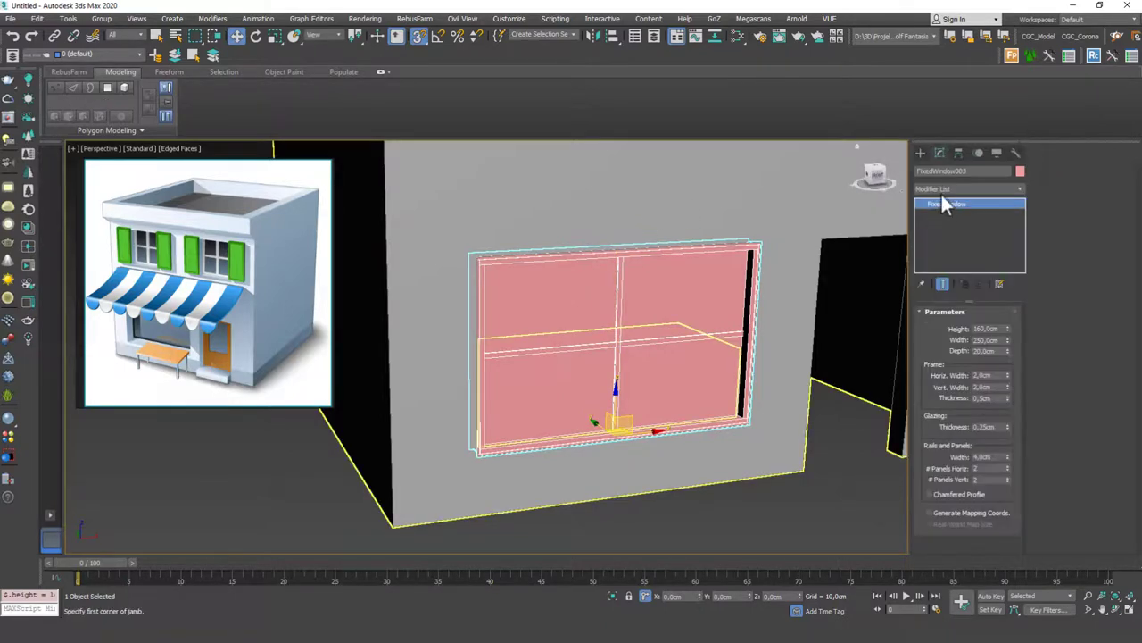
{"action": "left_click", "coordinate": [942, 187]}
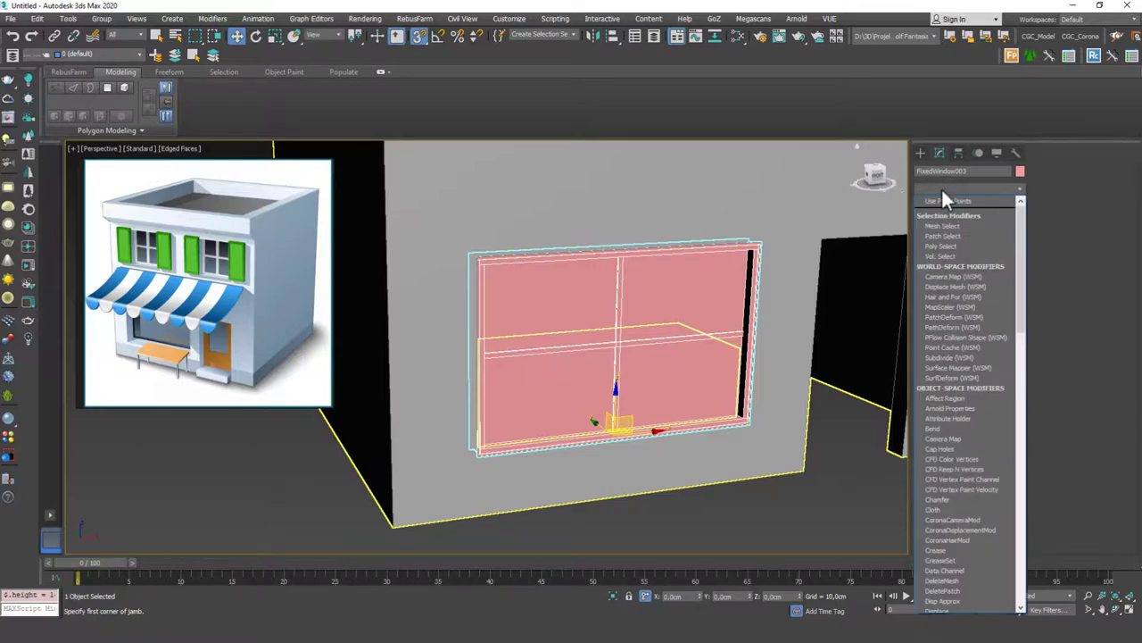
{"action": "key", "text": "e"}
{"action": "left_click", "coordinate": [938, 230]}
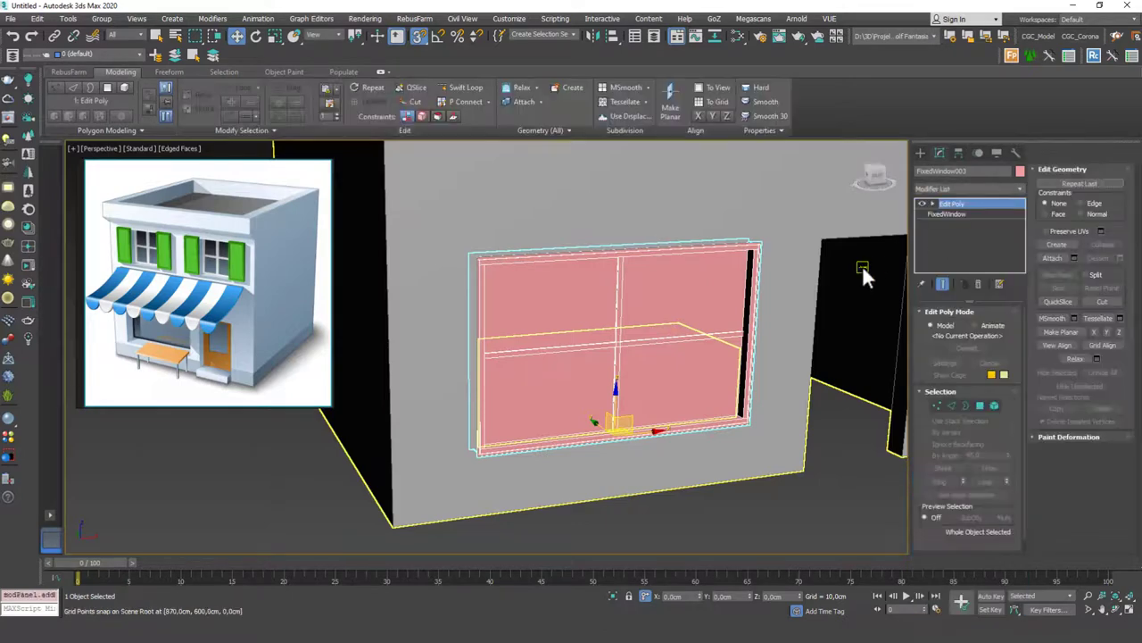
Try moving the glass polygon of the ground-floor window and undo the move
{"action": "key", "text": "4"}
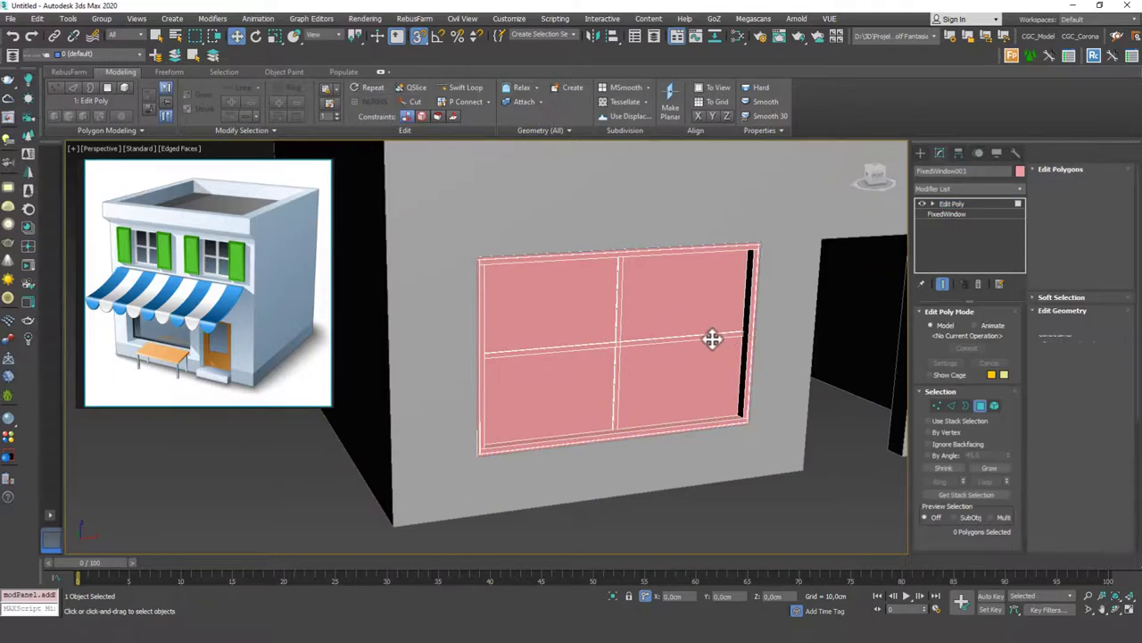
{"action": "left_click", "coordinate": [665, 310]}
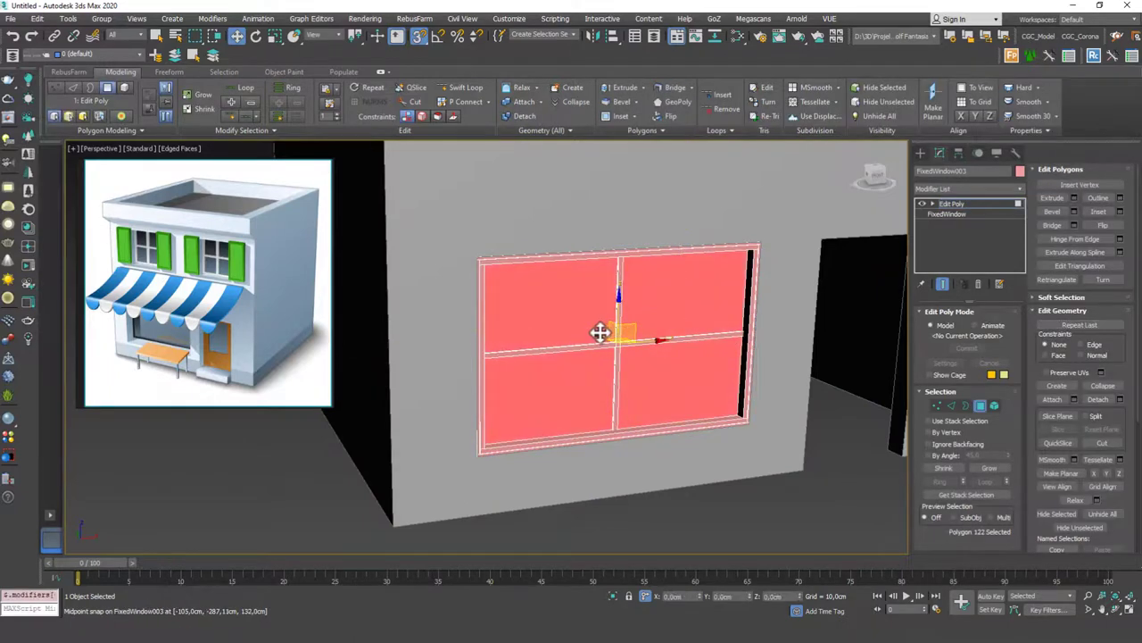
{"action": "key", "text": "s"}
{"action": "left_click_drag", "start_coordinate": [599, 334], "coordinate": [640, 362]}
{"action": "middle_click_drag", "start_coordinate": [640, 362], "coordinate": [681, 378], "text": "alt"}
{"action": "key", "text": "ctrl+z"}
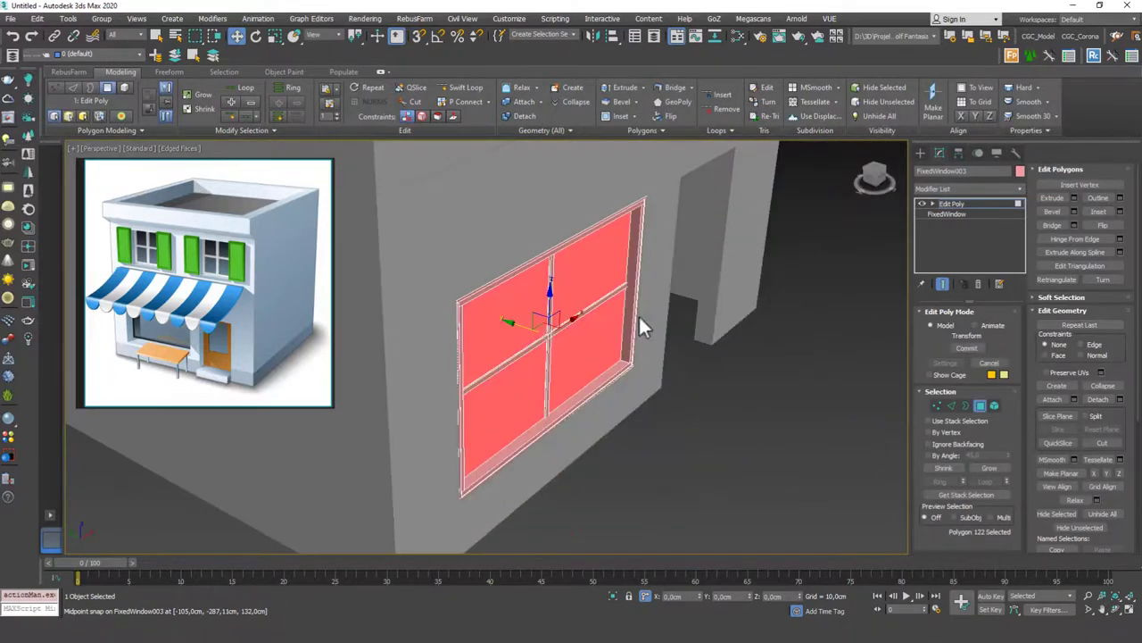
Try moving the window's horizontal rail edges, undo it and remove the Edit Poly modifier
{"action": "middle_click_drag", "start_coordinate": [641, 327], "coordinate": [551, 293], "text": "alt"}
{"action": "key", "text": "2"}
{"action": "left_click_drag", "start_coordinate": [551, 294], "coordinate": [545, 341]}
{"action": "key", "text": "ctrl+z"}
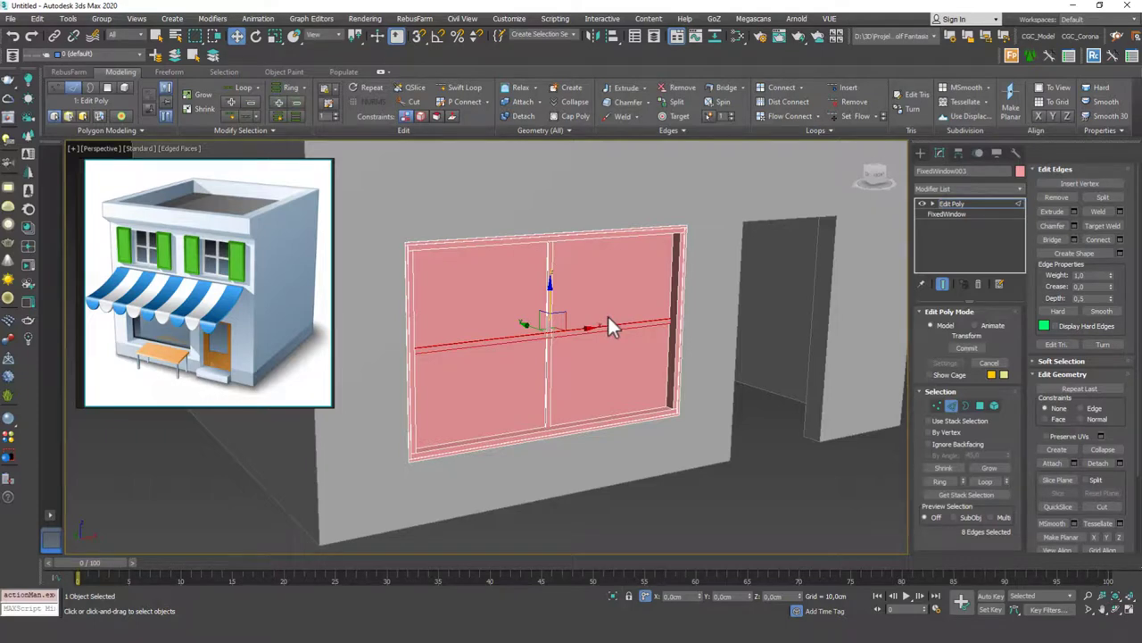
{"action": "left_click", "coordinate": [979, 283]}
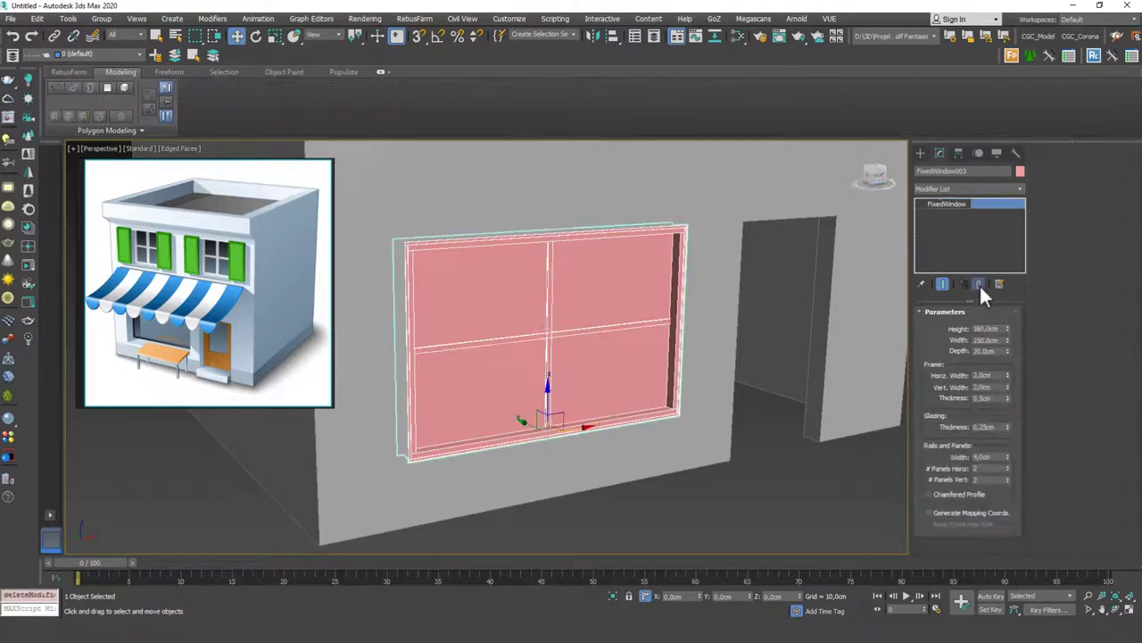
Set the ground-floor window's panels to 1 horizontally and 1 vertically
{"action": "left_click", "coordinate": [1008, 470]}
{"action": "left_click", "coordinate": [1008, 481]}
{"action": "scroll", "coordinate": [620, 324], "scroll_direction": "down", "scroll_amount": 5}
{"action": "middle_click_drag", "start_coordinate": [620, 324], "coordinate": [821, 357], "text": "alt"}
{"action": "left_click", "coordinate": [822, 349]}
{"action": "middle_click_drag", "start_coordinate": [750, 351], "coordinate": [696, 331], "text": "alt"}
Change the ground-floor window's object color to the grey custom color
{"action": "scroll", "coordinate": [717, 339], "scroll_direction": "down", "scroll_amount": 3}
{"action": "scroll", "coordinate": [633, 311], "scroll_direction": "up", "scroll_amount": 4}
{"action": "scroll", "coordinate": [717, 339], "scroll_direction": "down", "scroll_amount": 4}
{"action": "middle_click_drag", "start_coordinate": [633, 311], "coordinate": [601, 372]}
{"action": "left_click", "coordinate": [601, 372]}
{"action": "left_click", "coordinate": [1021, 170]}
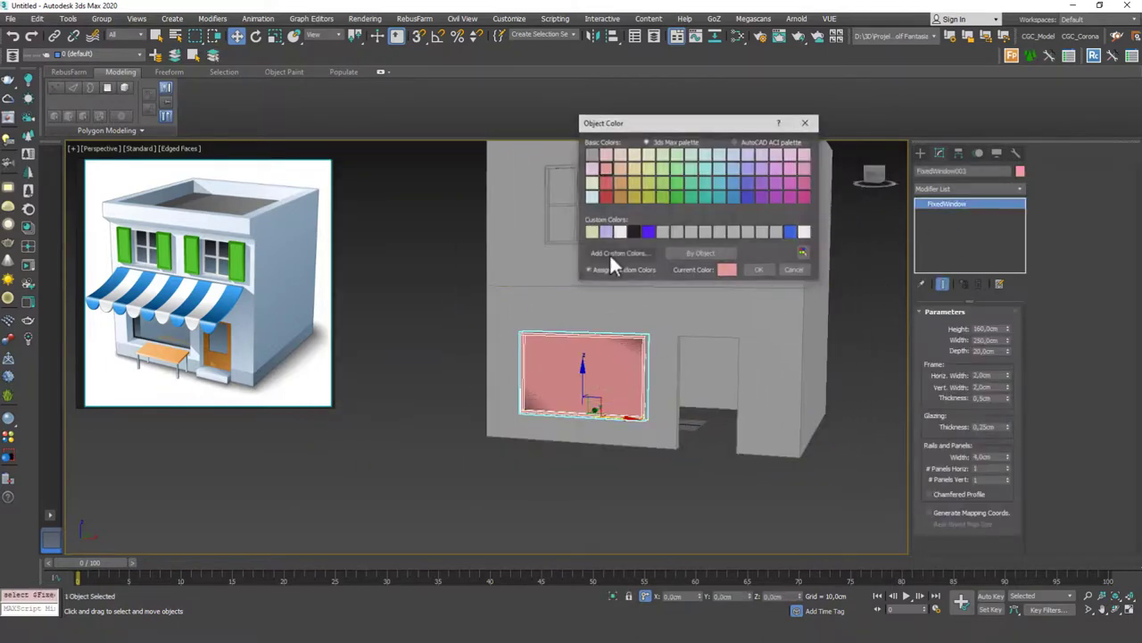
{"action": "left_click", "coordinate": [662, 231]}
{"action": "left_click", "coordinate": [758, 269]}
{"action": "scroll", "coordinate": [806, 323], "scroll_direction": "down", "scroll_amount": 4}
{"action": "middle_click_drag", "start_coordinate": [806, 323], "coordinate": [740, 306]}
{"action": "left_click", "coordinate": [802, 294]}
{"action": "scroll", "coordinate": [760, 295], "scroll_direction": "up", "scroll_amount": 2}
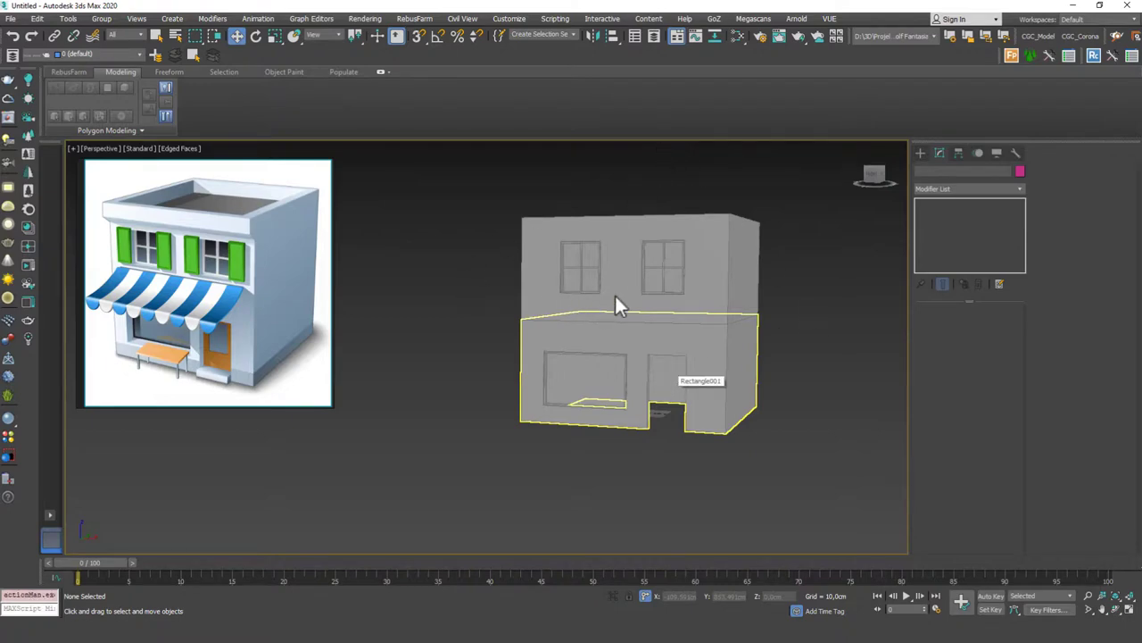
Start saving the scene with the Desktop as the location
{"action": "key", "text": "ctrl+s"}
{"action": "left_click_drag", "start_coordinate": [332, 32], "coordinate": [782, 58]}
{"action": "left_click", "coordinate": [622, 75]}
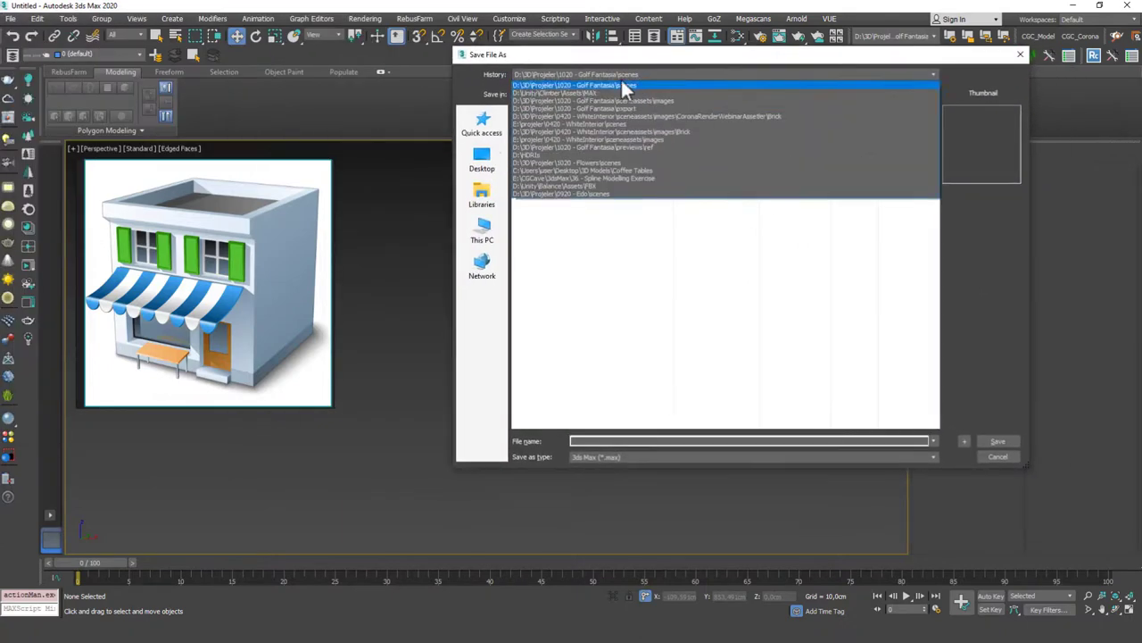
{"action": "left_click", "coordinate": [487, 137]}
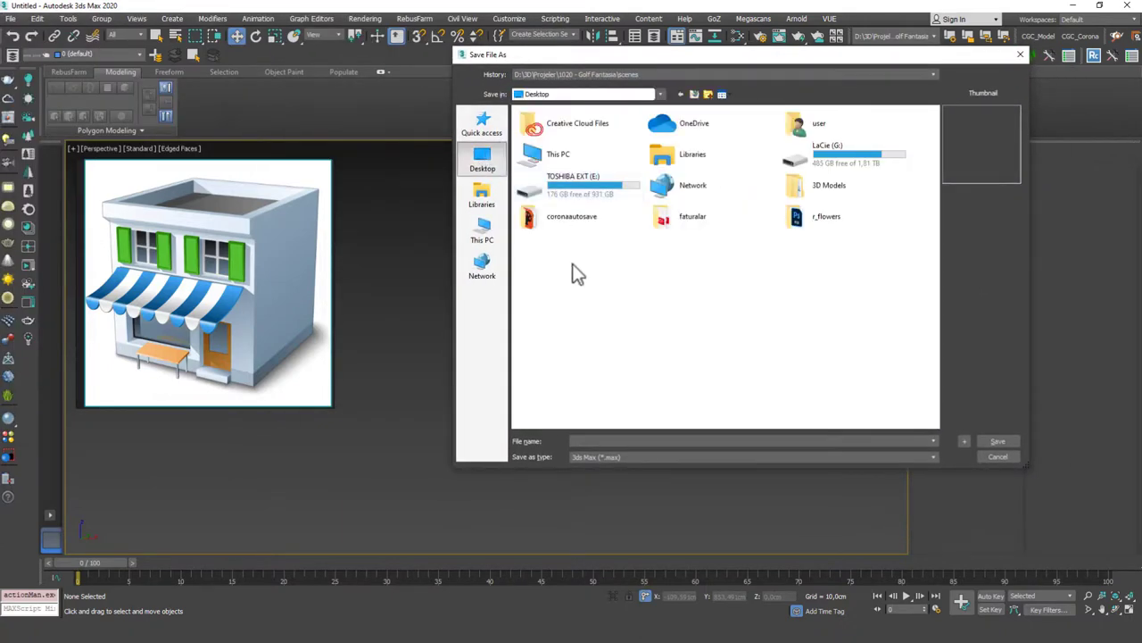
Create a folder named HouseModel on the Desktop and save the scene in it as scene1
{"action": "right_click", "coordinate": [602, 294]}
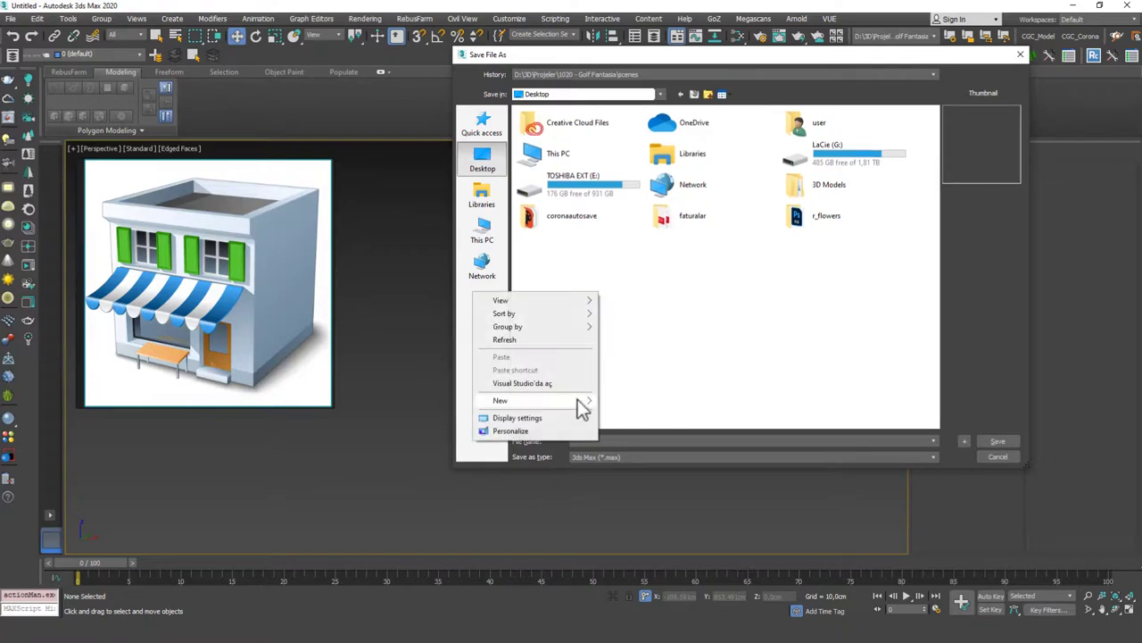
{"action": "mouse_move", "coordinate": [577, 401]}
{"action": "left_click", "coordinate": [638, 401]}
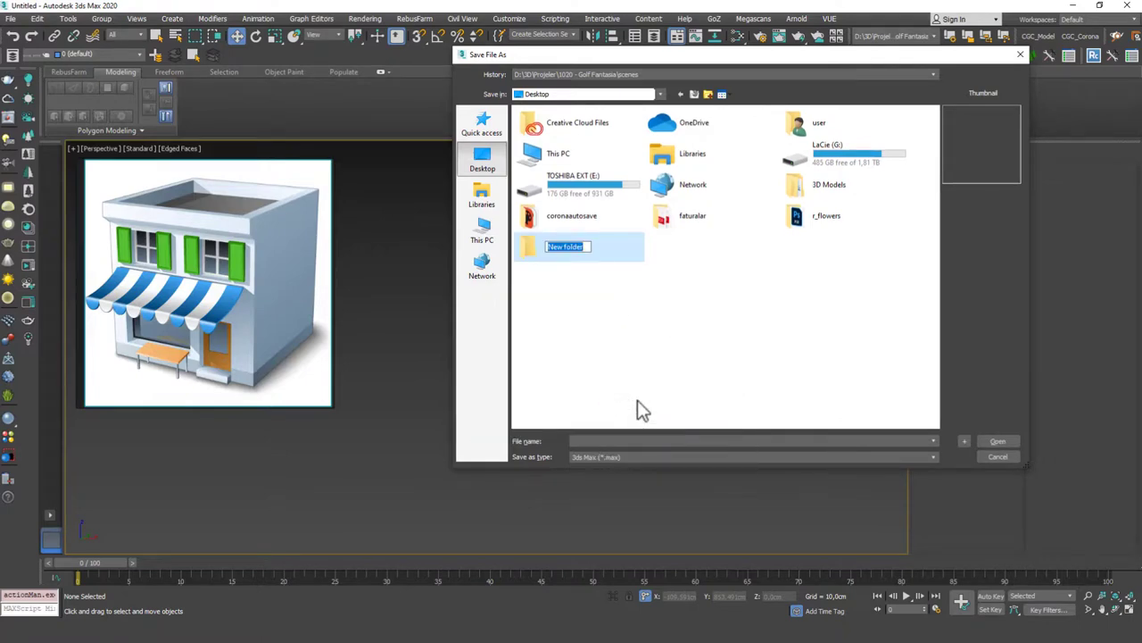
{"action": "type", "text": "HouseModel"}
{"action": "key", "text": "Return"}
{"action": "key", "text": "Return"}
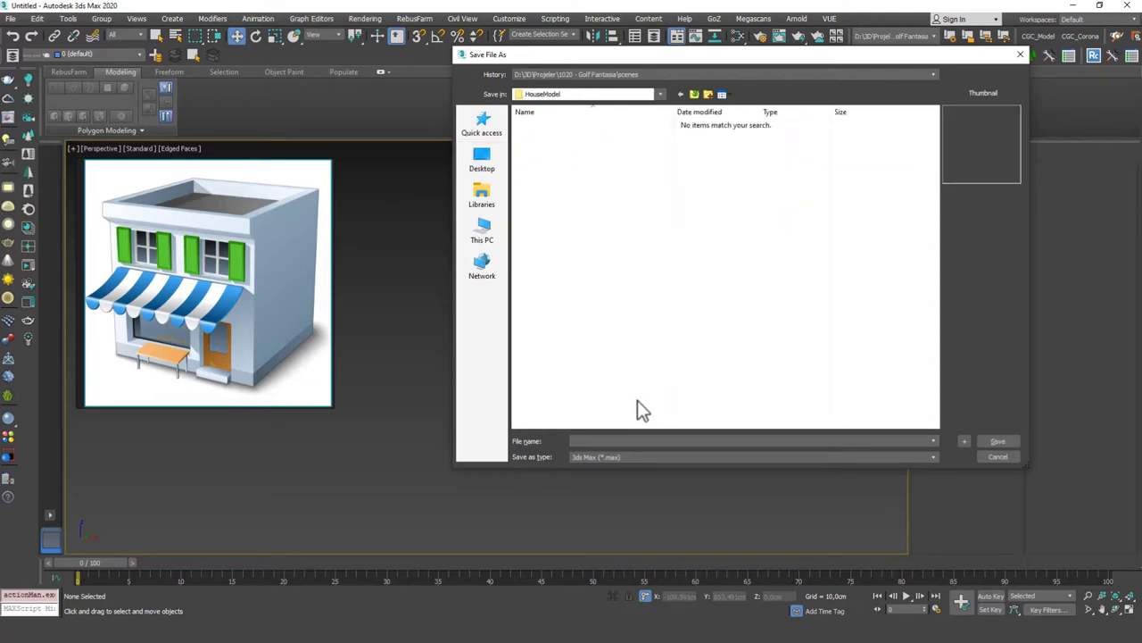
{"action": "type", "text": "scene1"}
{"action": "key", "text": "Return"}
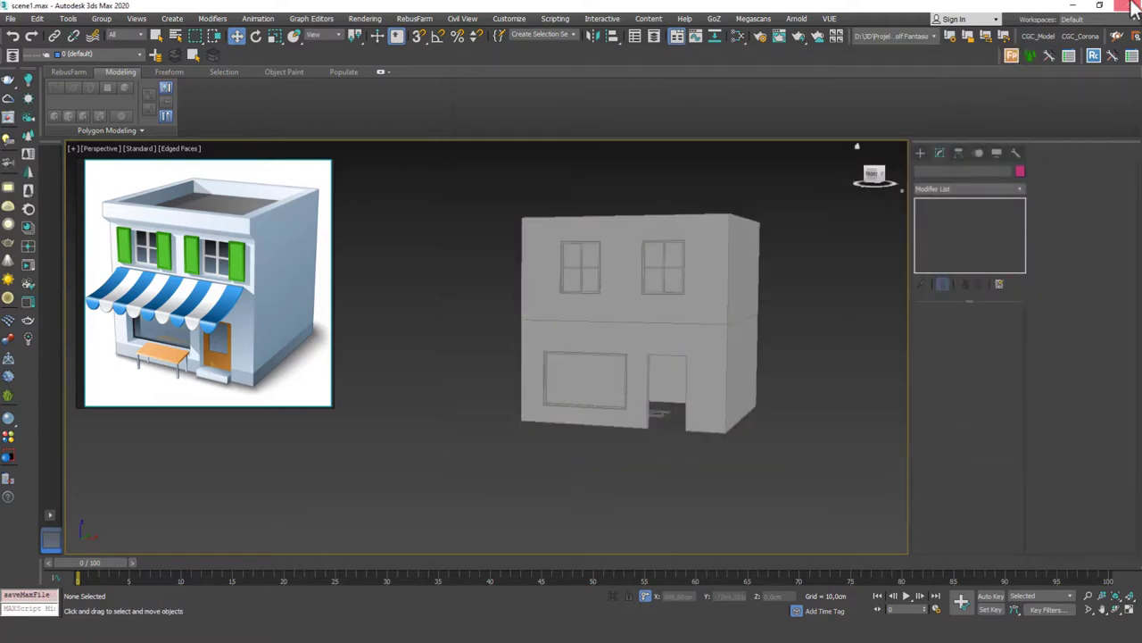